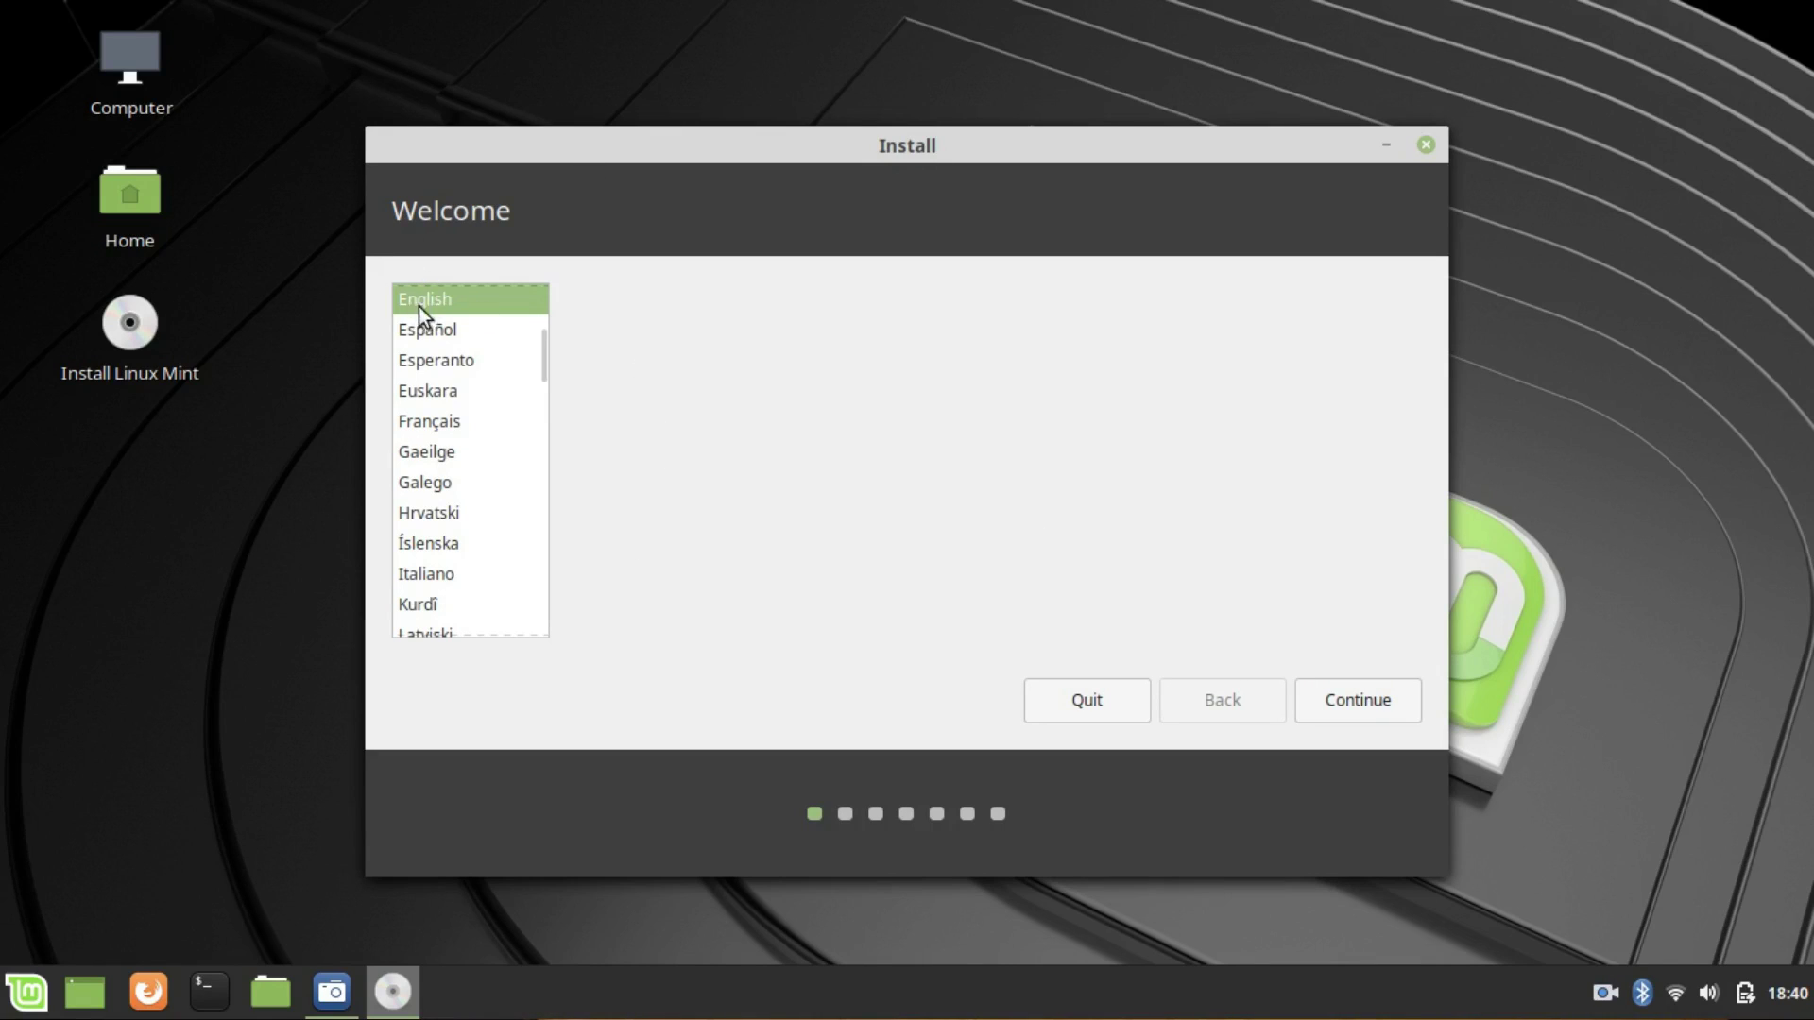
- Set the installer to English with the English (US) keyboard layout and keep third-party software installation enabled
click(1375, 718)
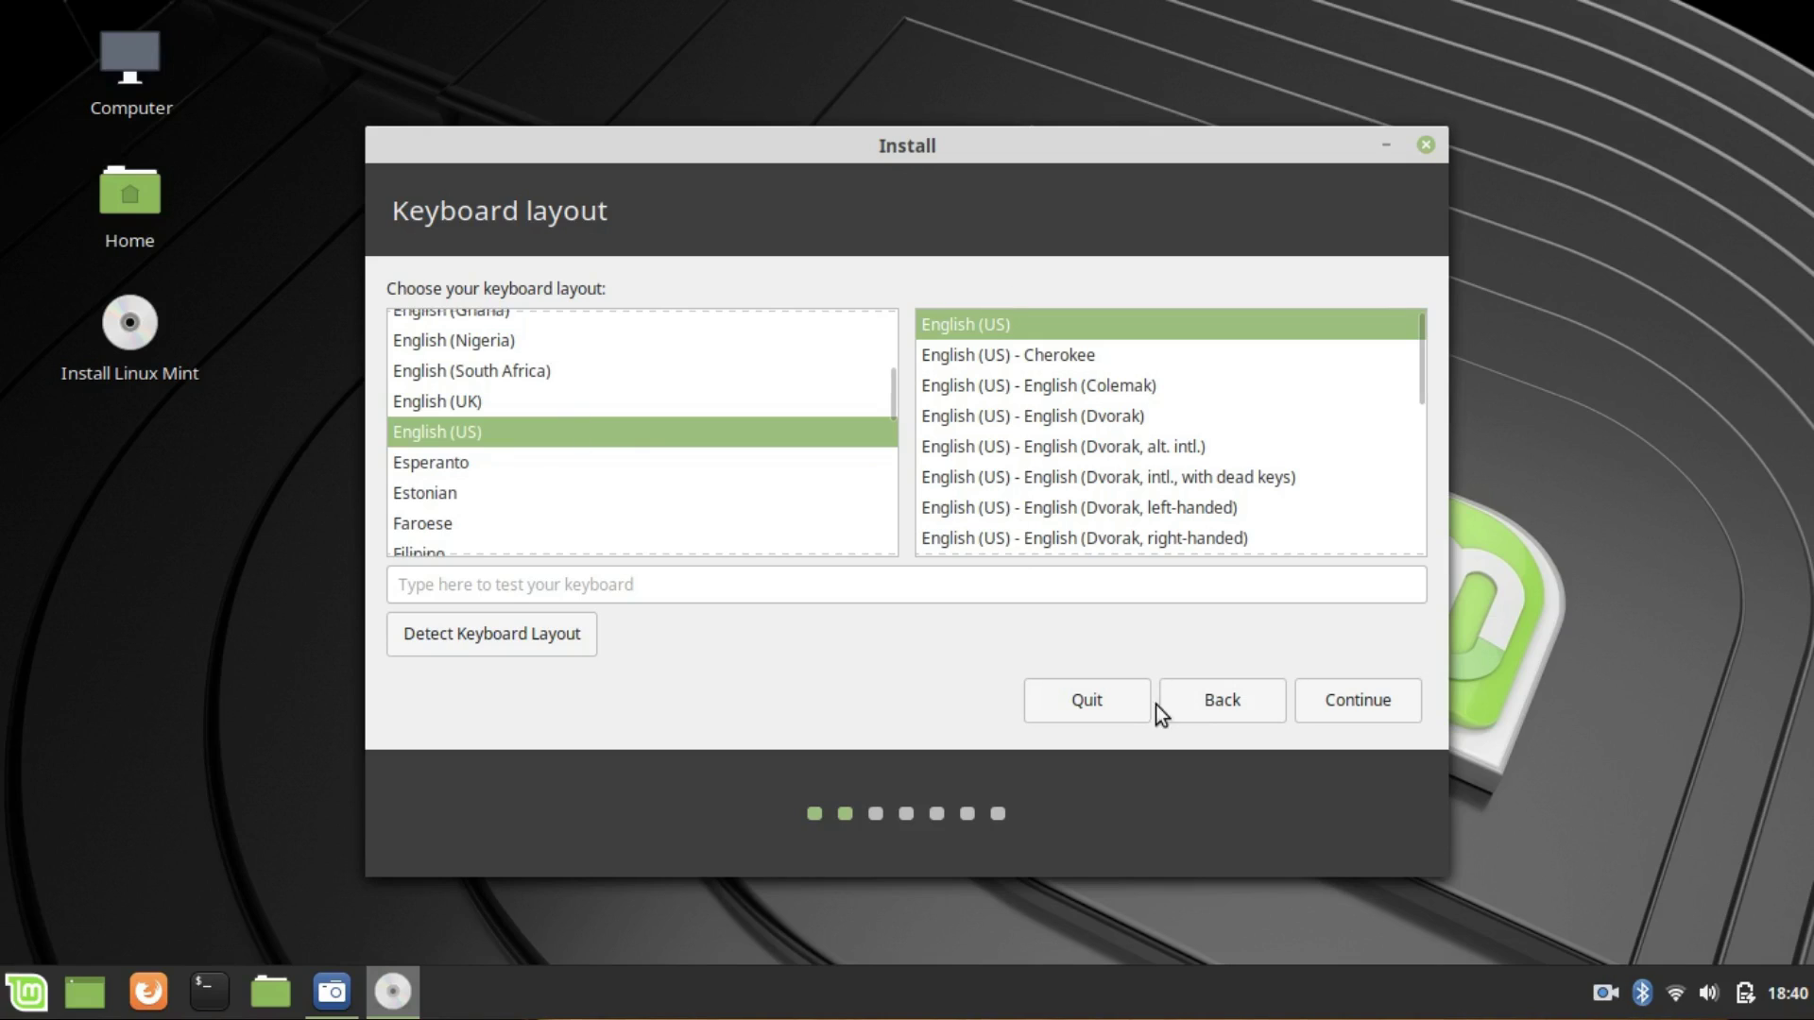
click(1382, 707)
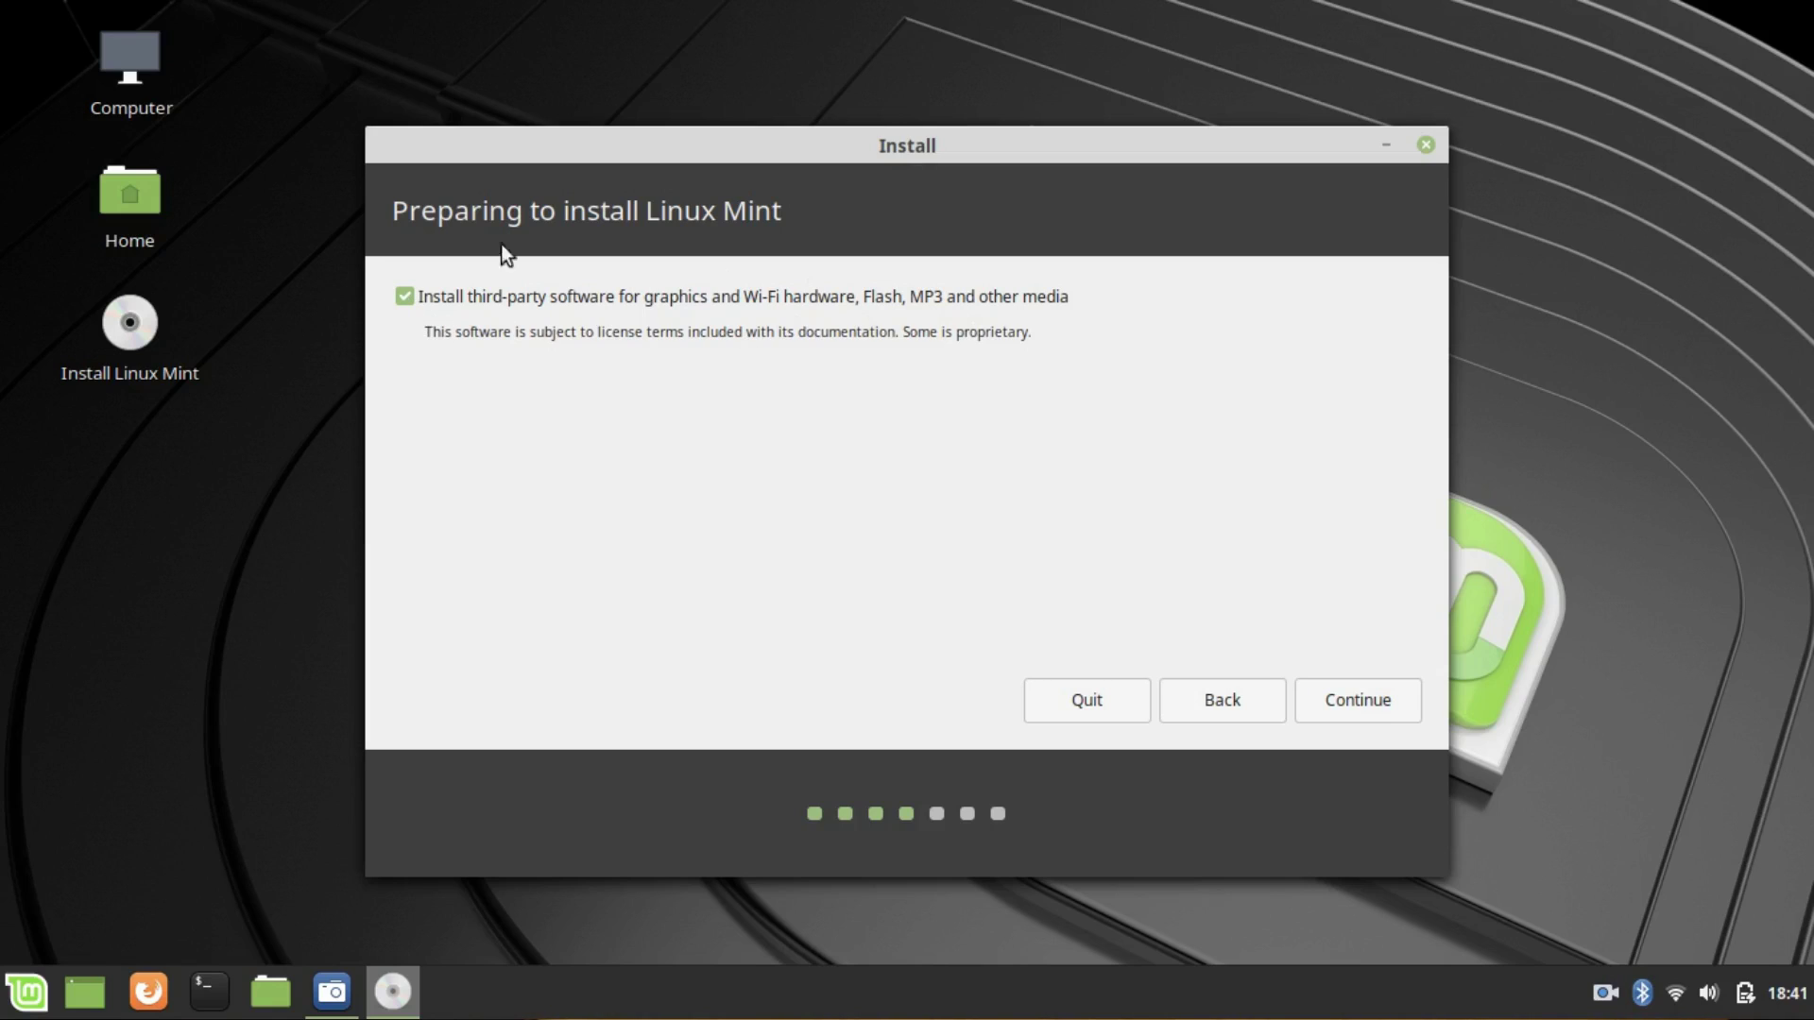
click(1389, 704)
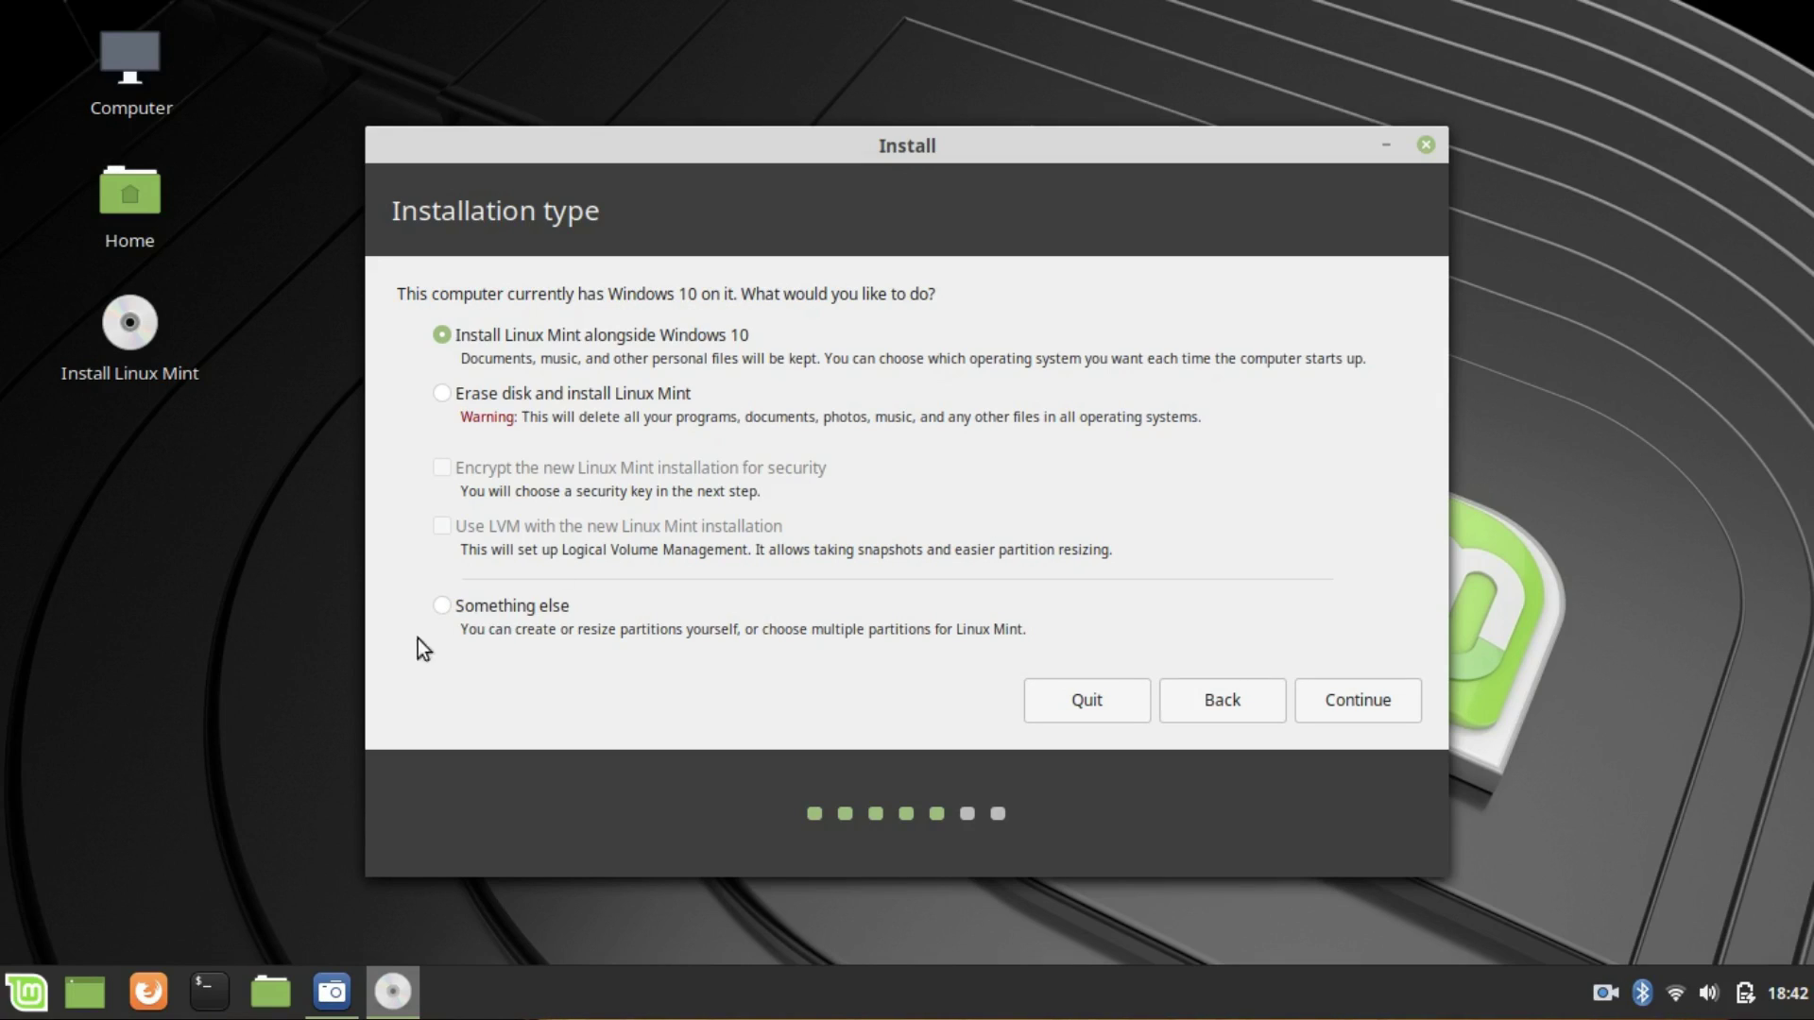
- Review the existing sda1 and sda2 partitions under the Something else option, and return to the installation type choices
click(441, 609)
click(1326, 716)
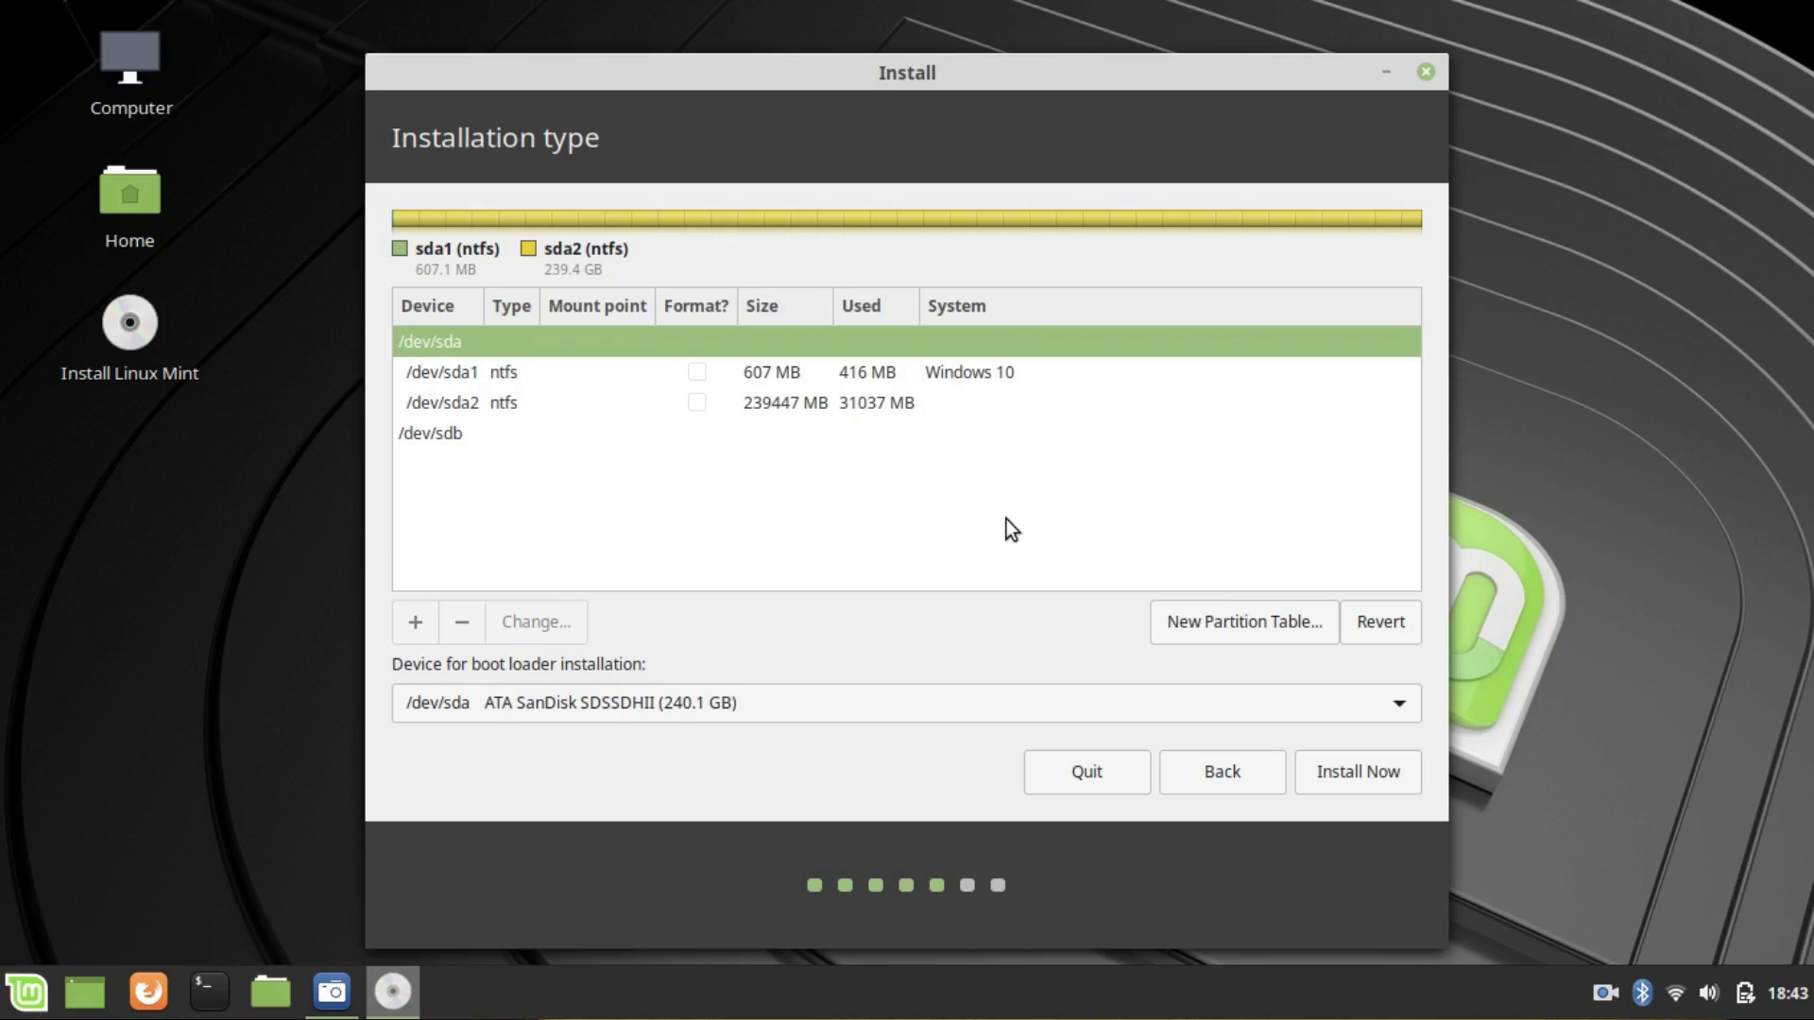
click(651, 377)
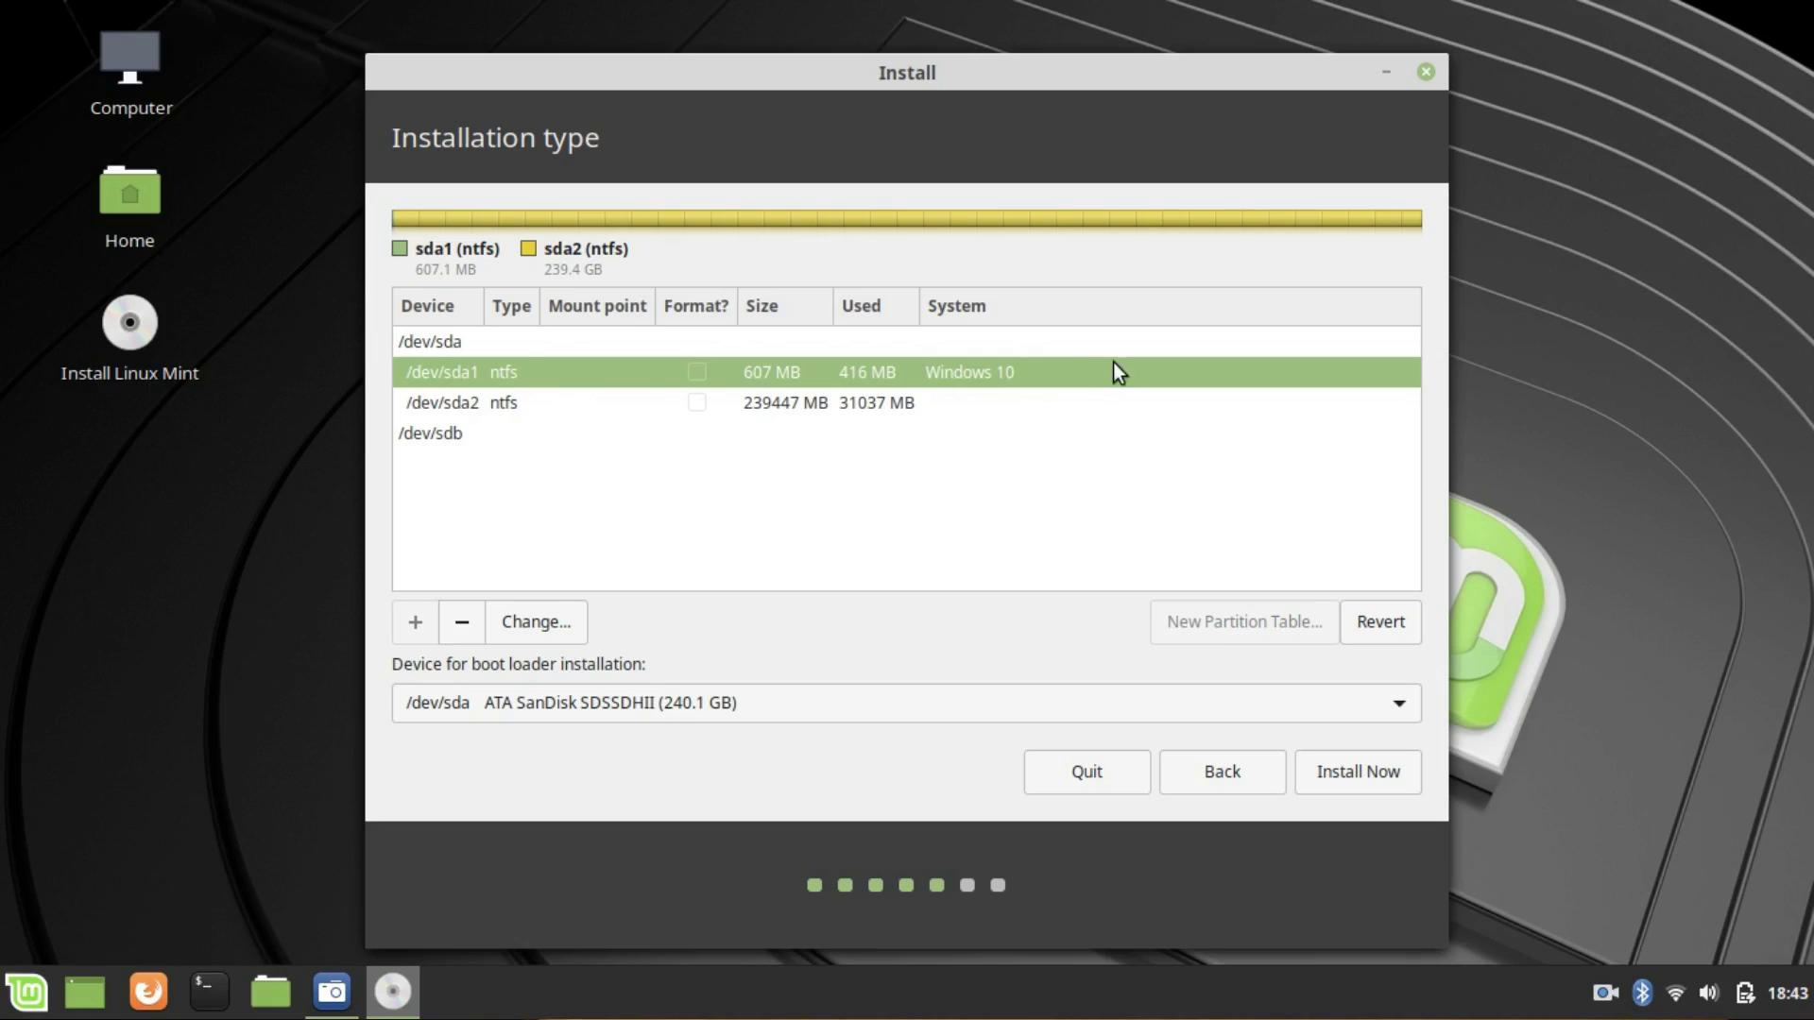
click(921, 407)
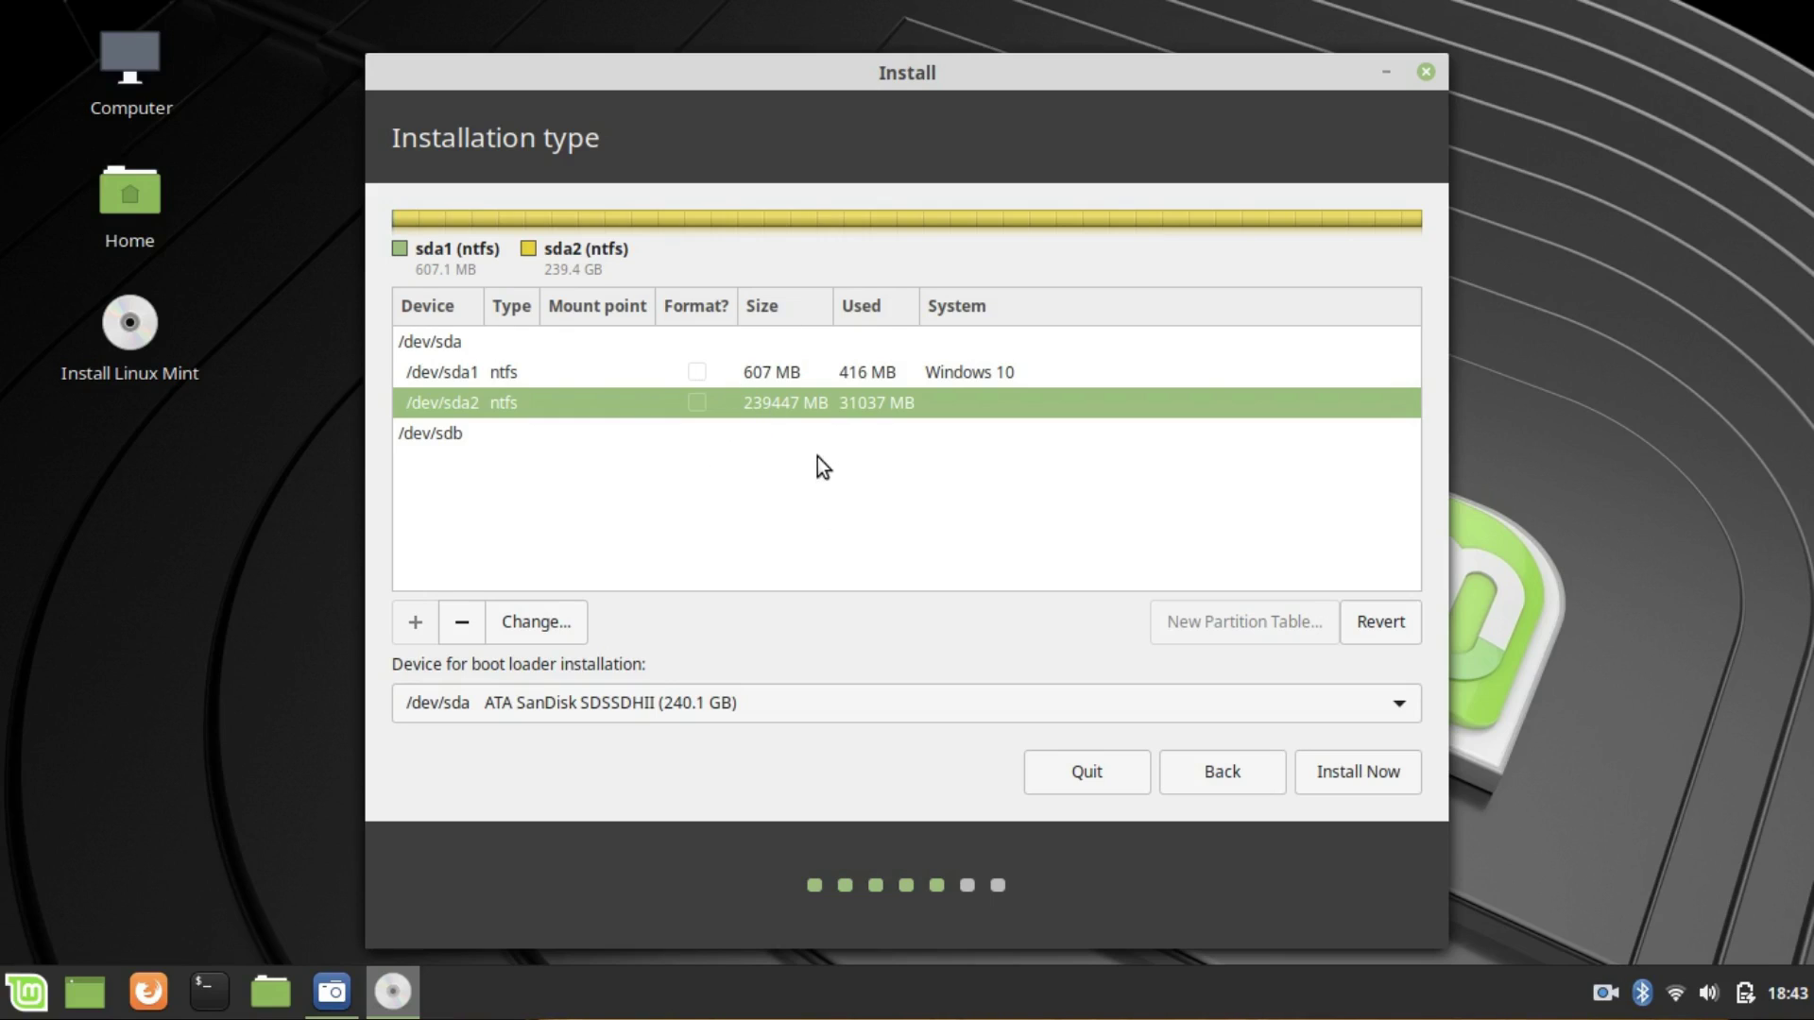
click(1213, 786)
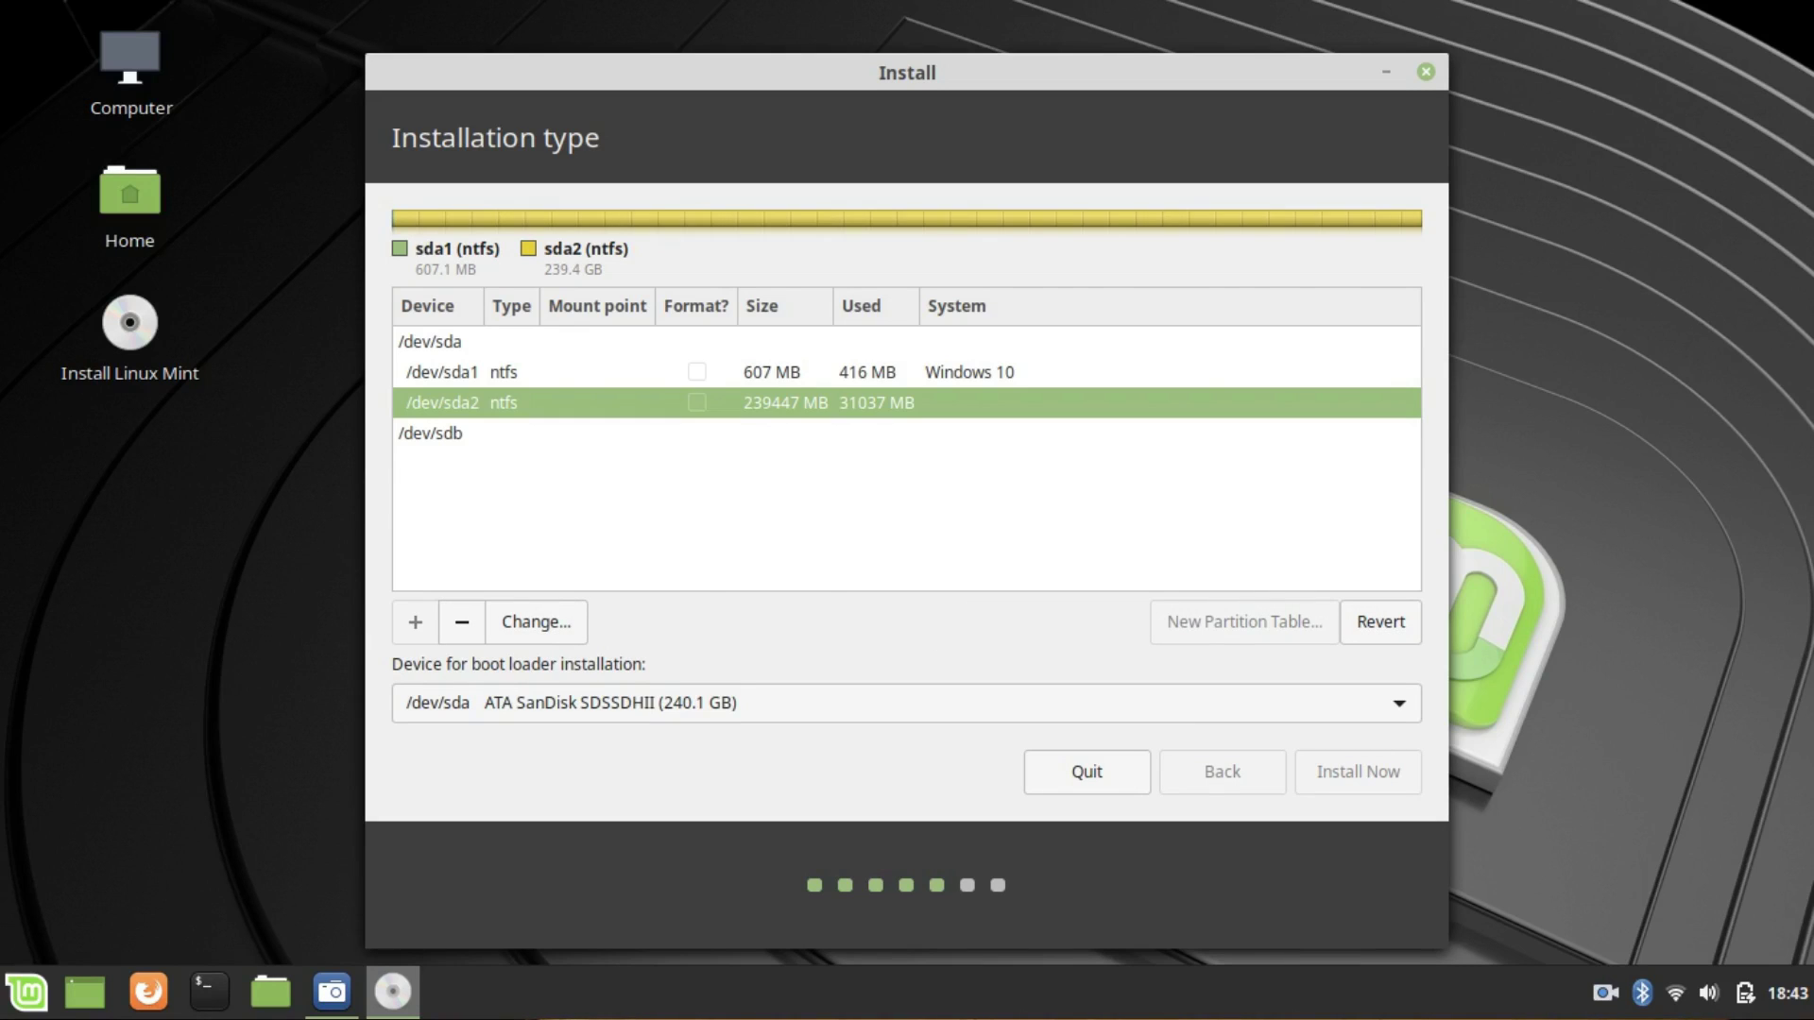
- Choose to erase the disk and install Linux Mint, approve the disk changes, and accept Chicago as the location
click(460, 325)
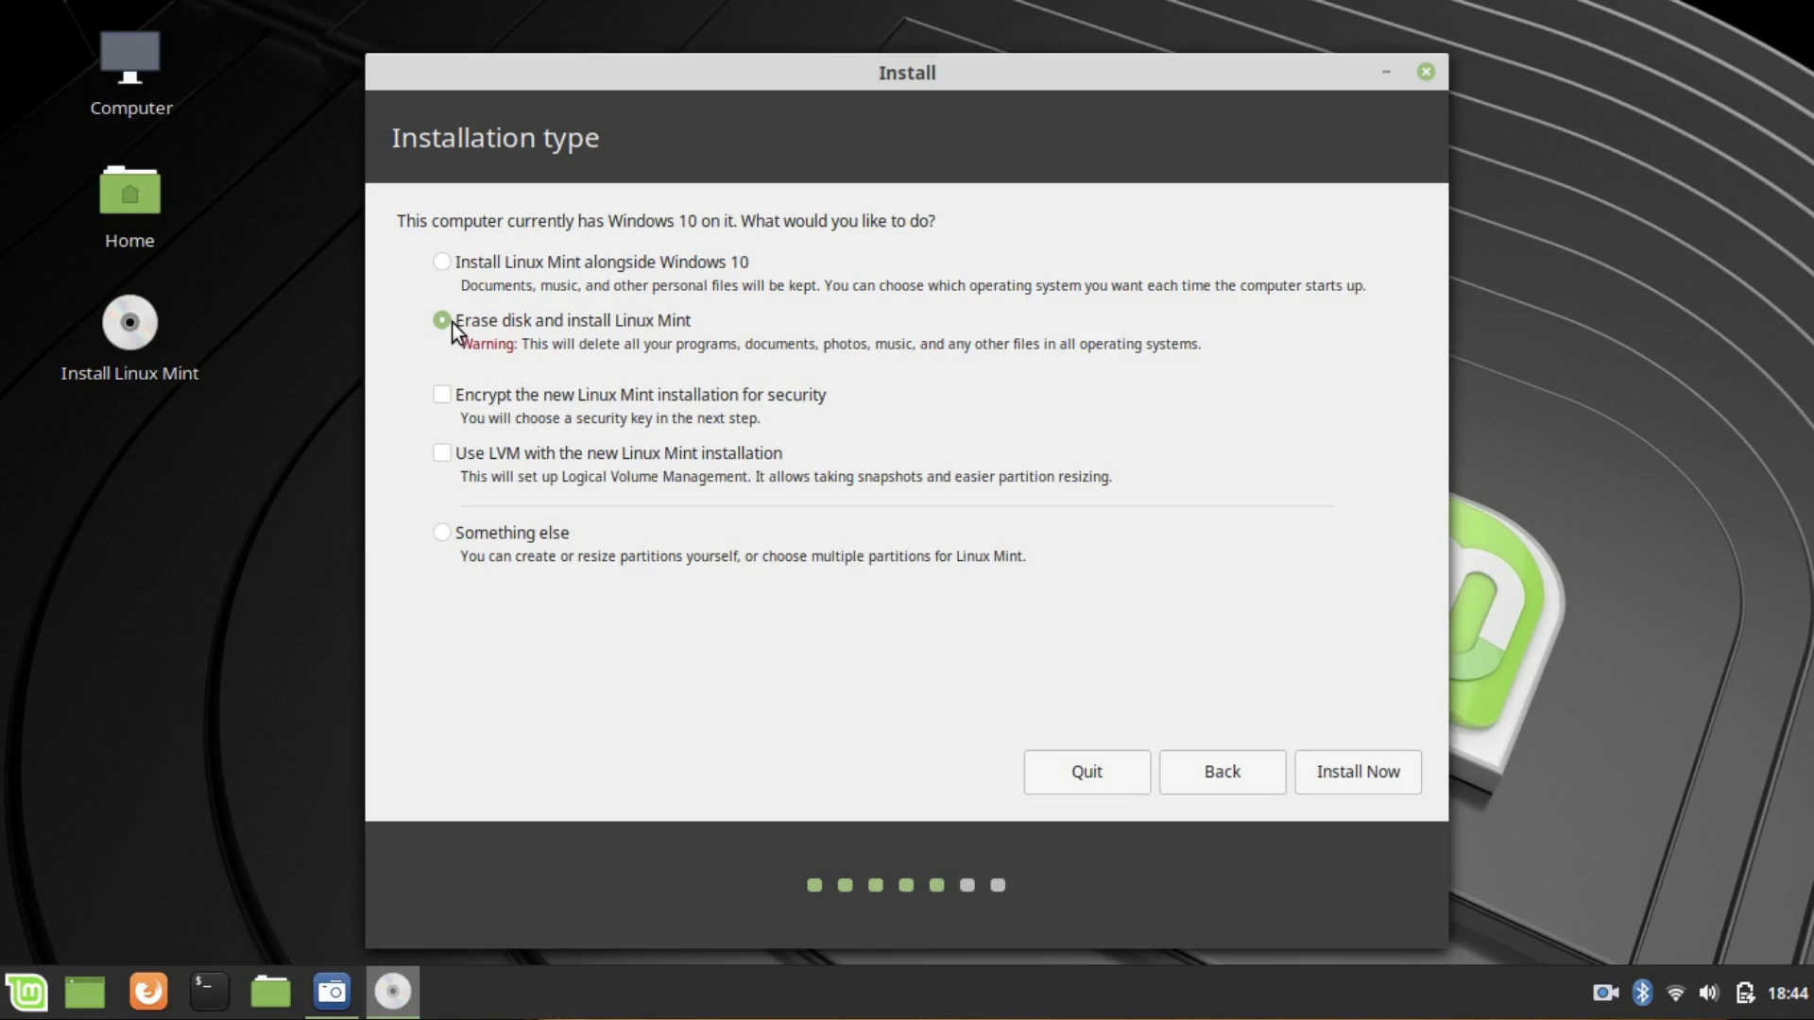
click(1389, 781)
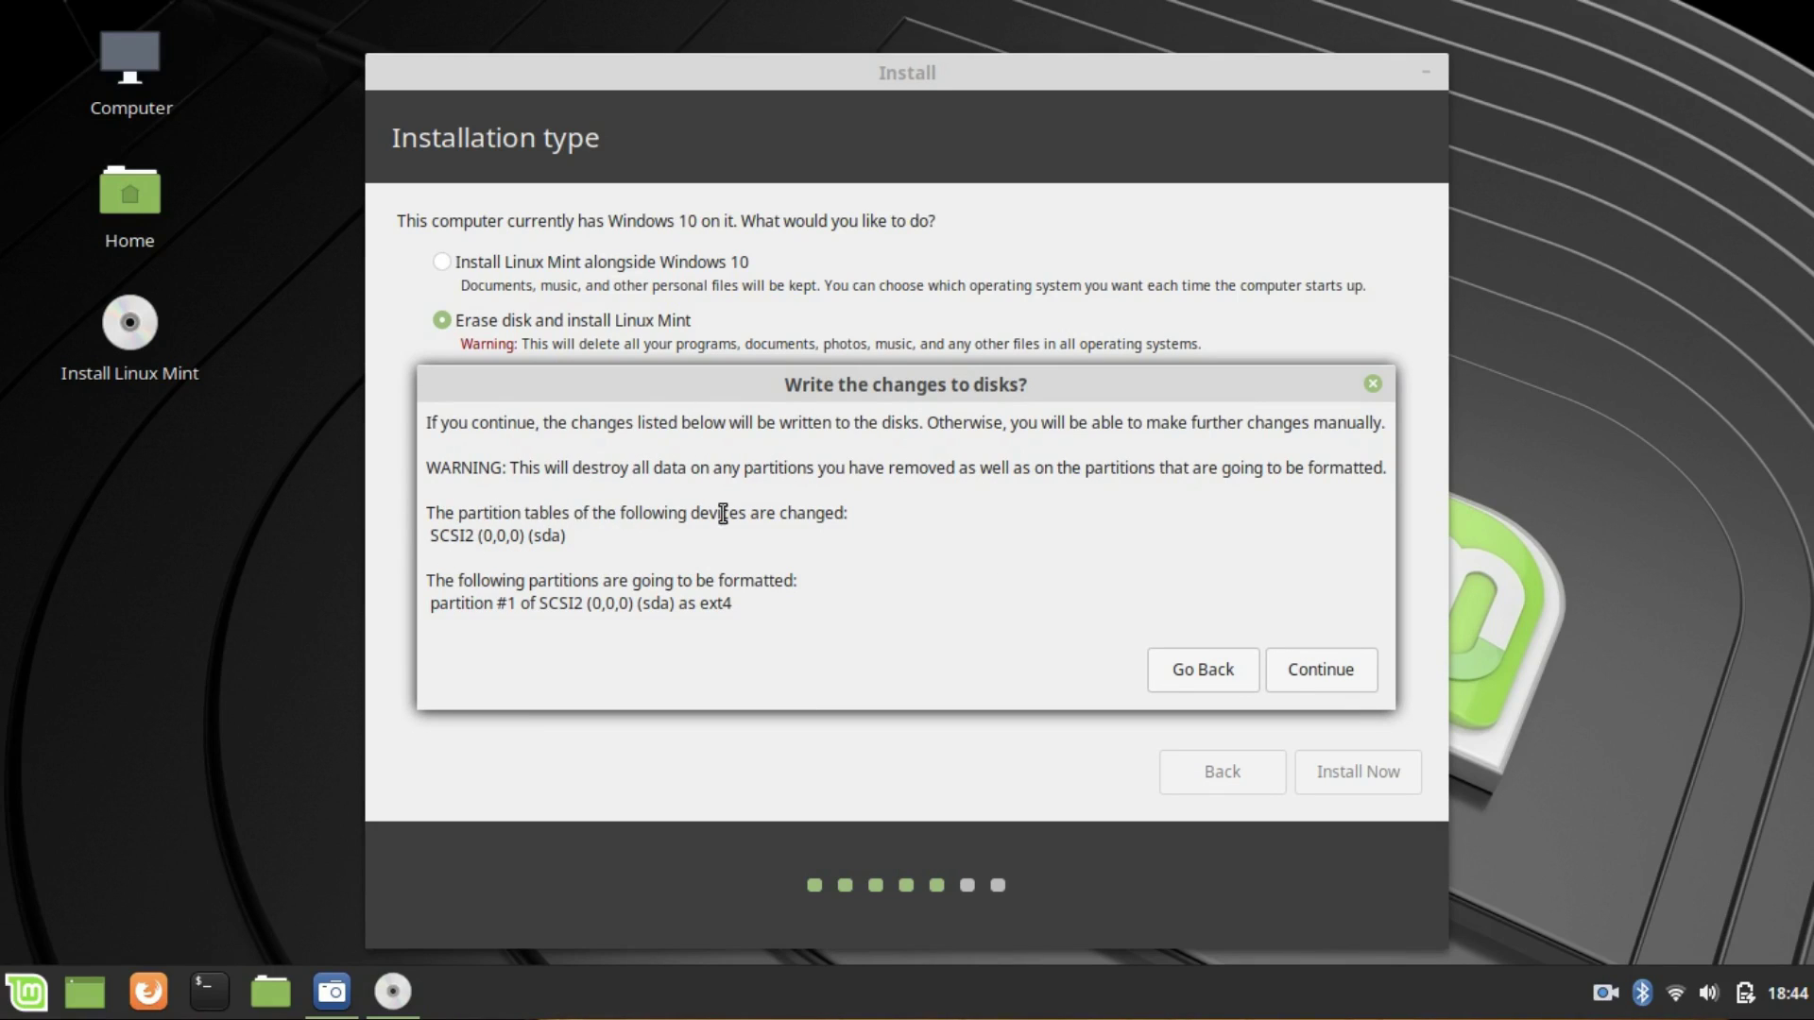
click(1317, 668)
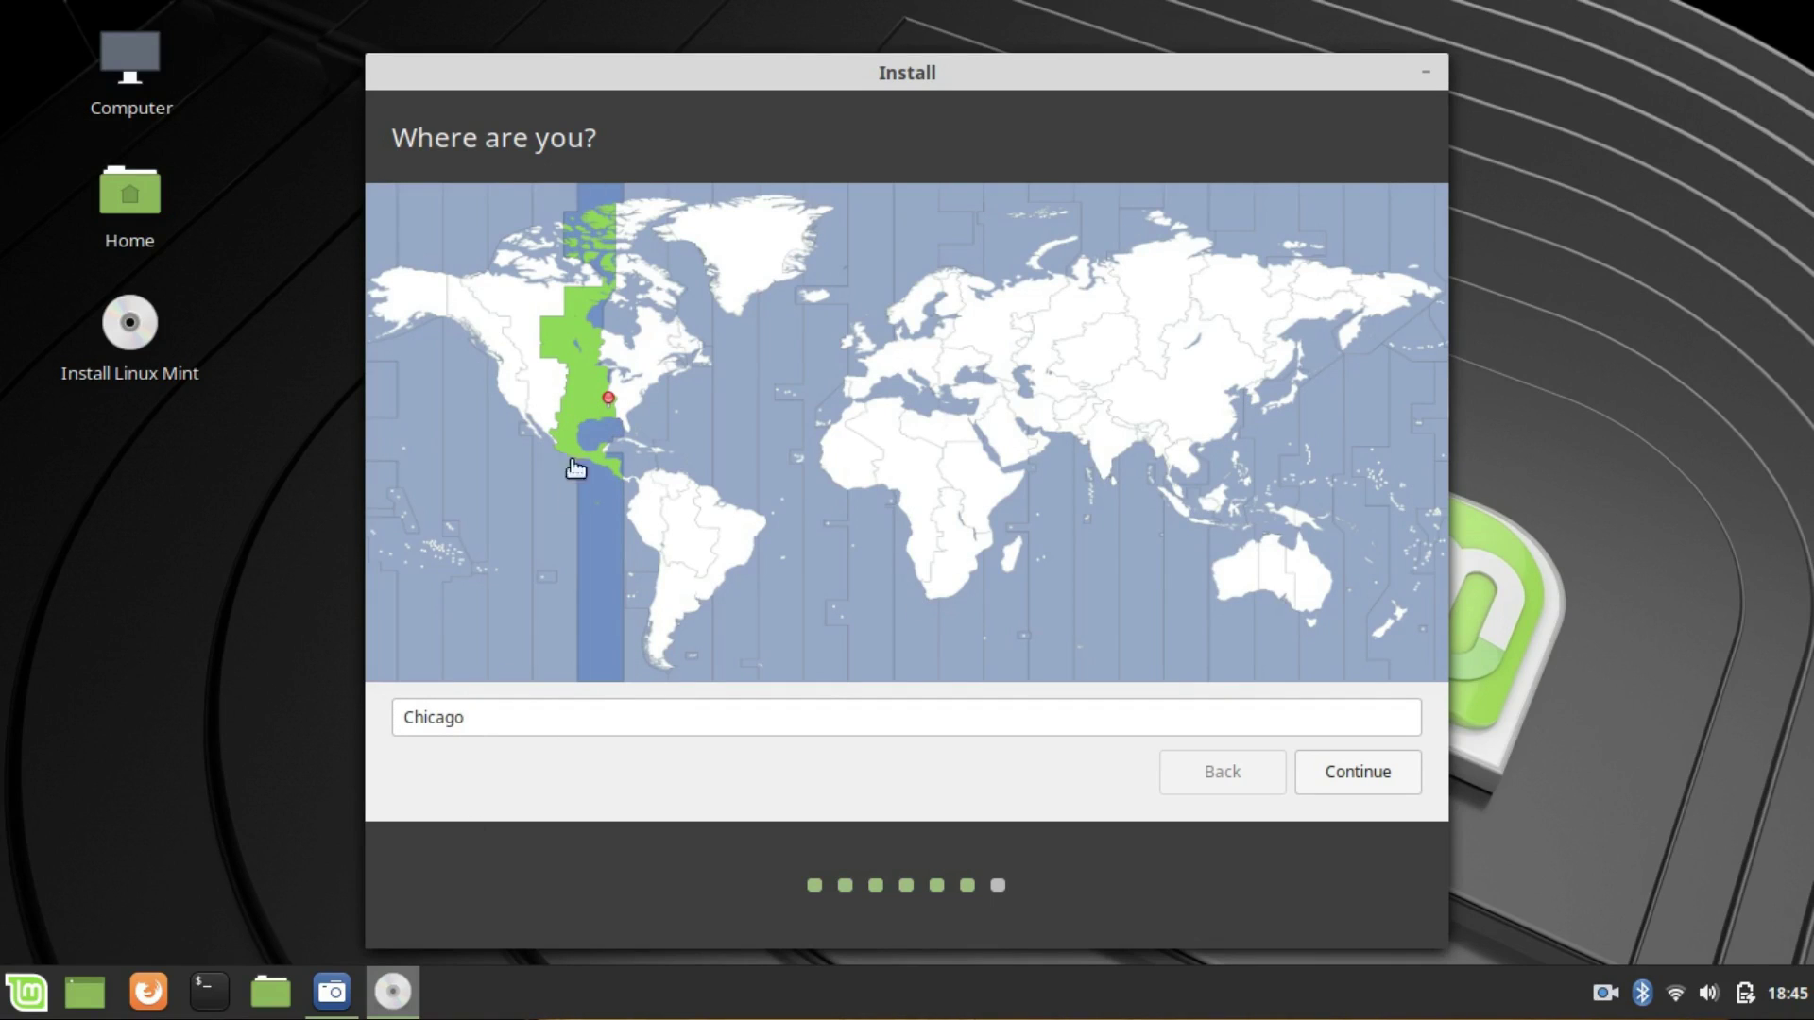
click(1346, 786)
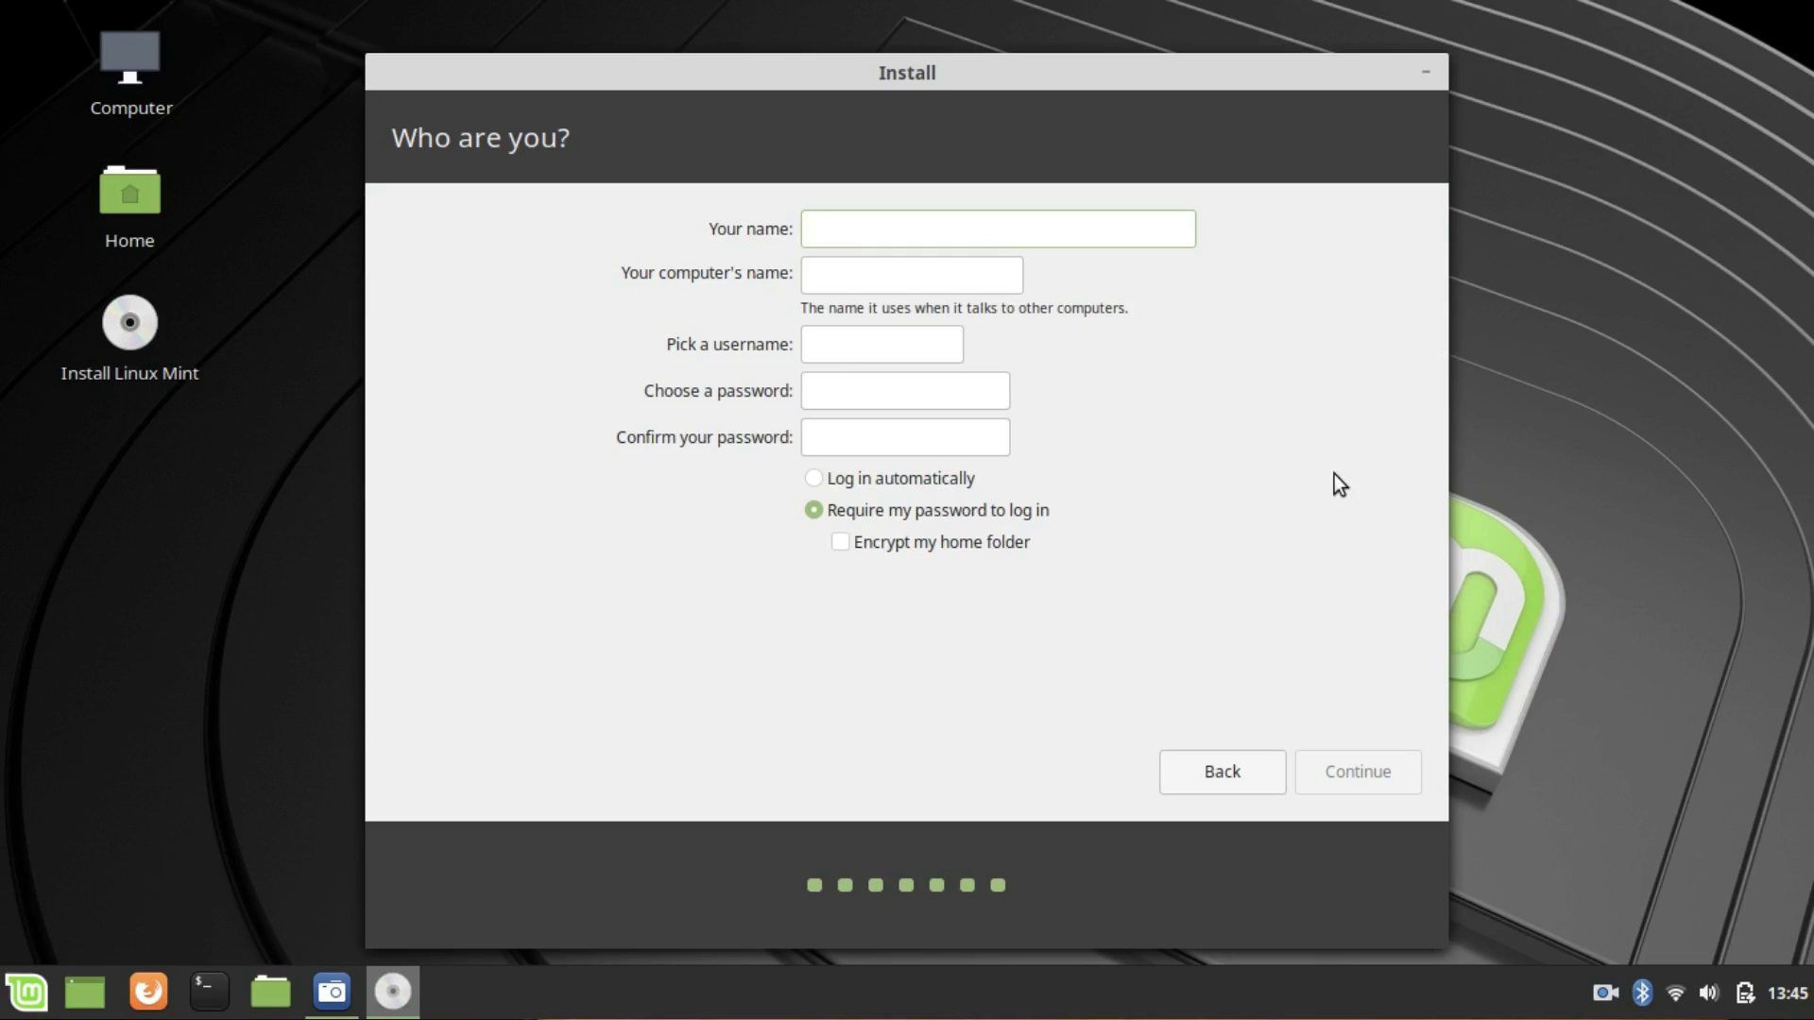
- Enter the user's name and choose an account password, keeping the suggested computer name and username
text(winvslin)
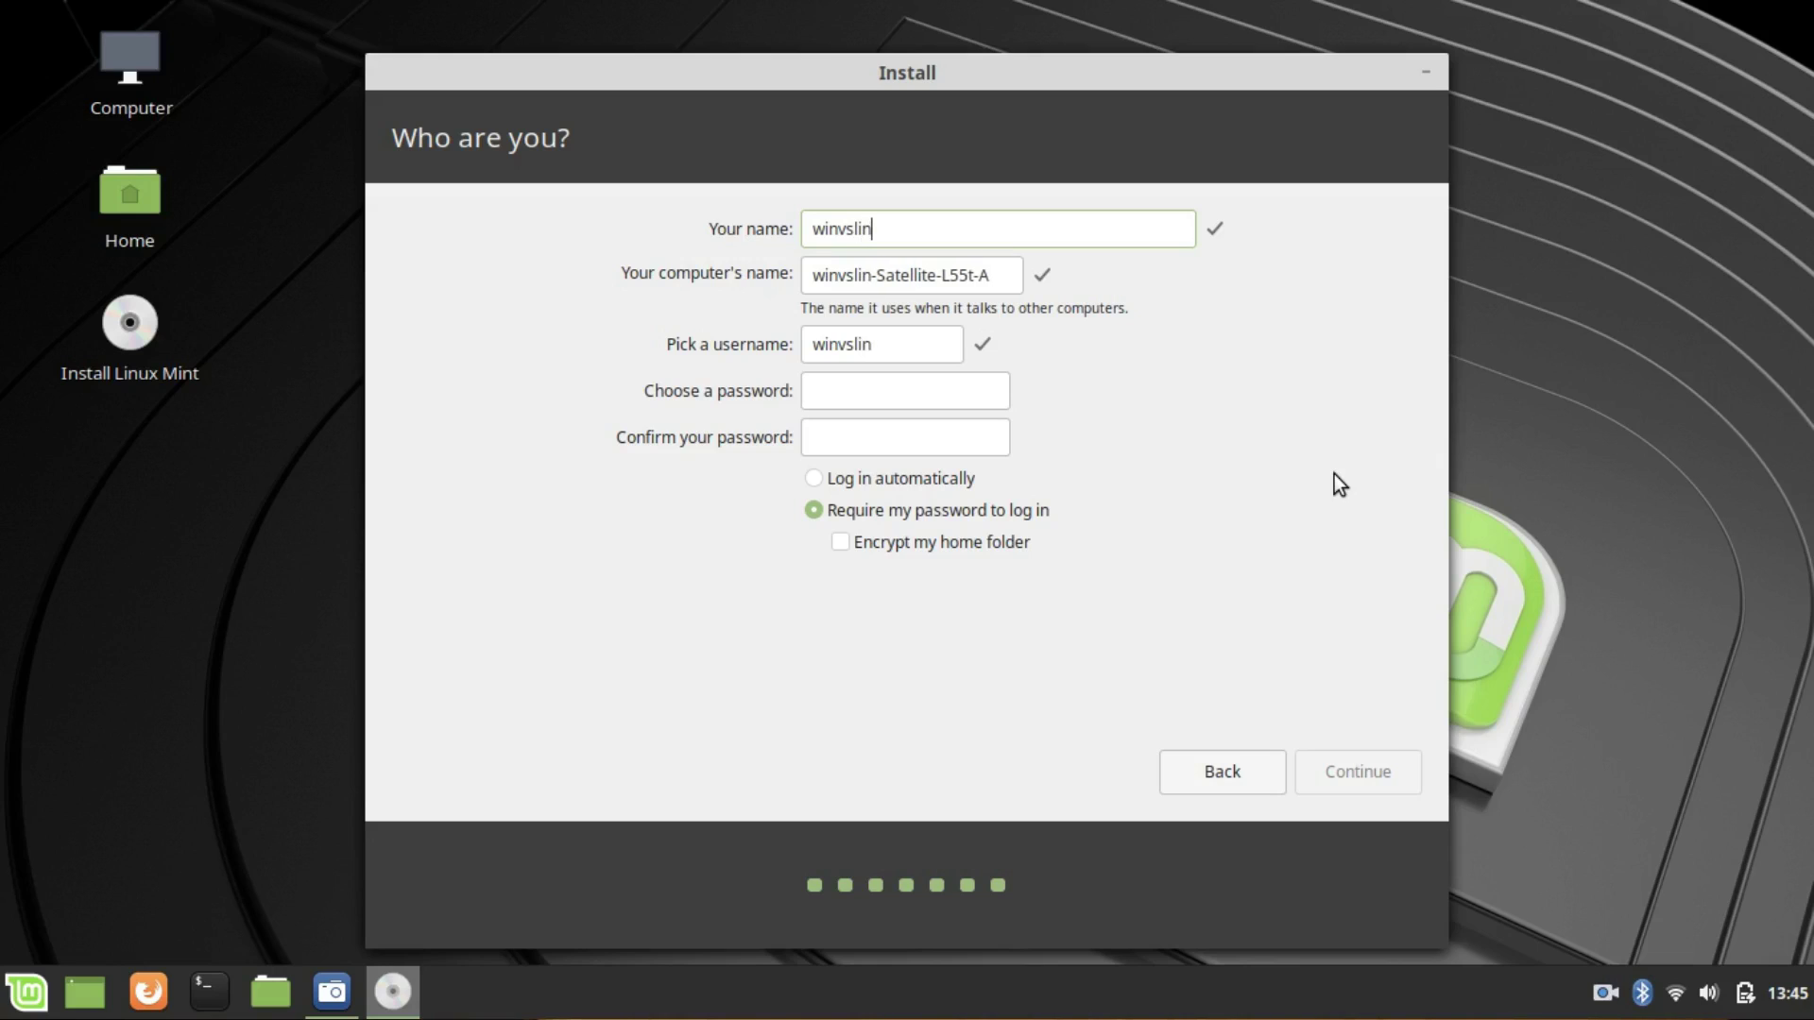
key(Tab)
key(Tab)
key(Tab)
text(●●●●●●●●)
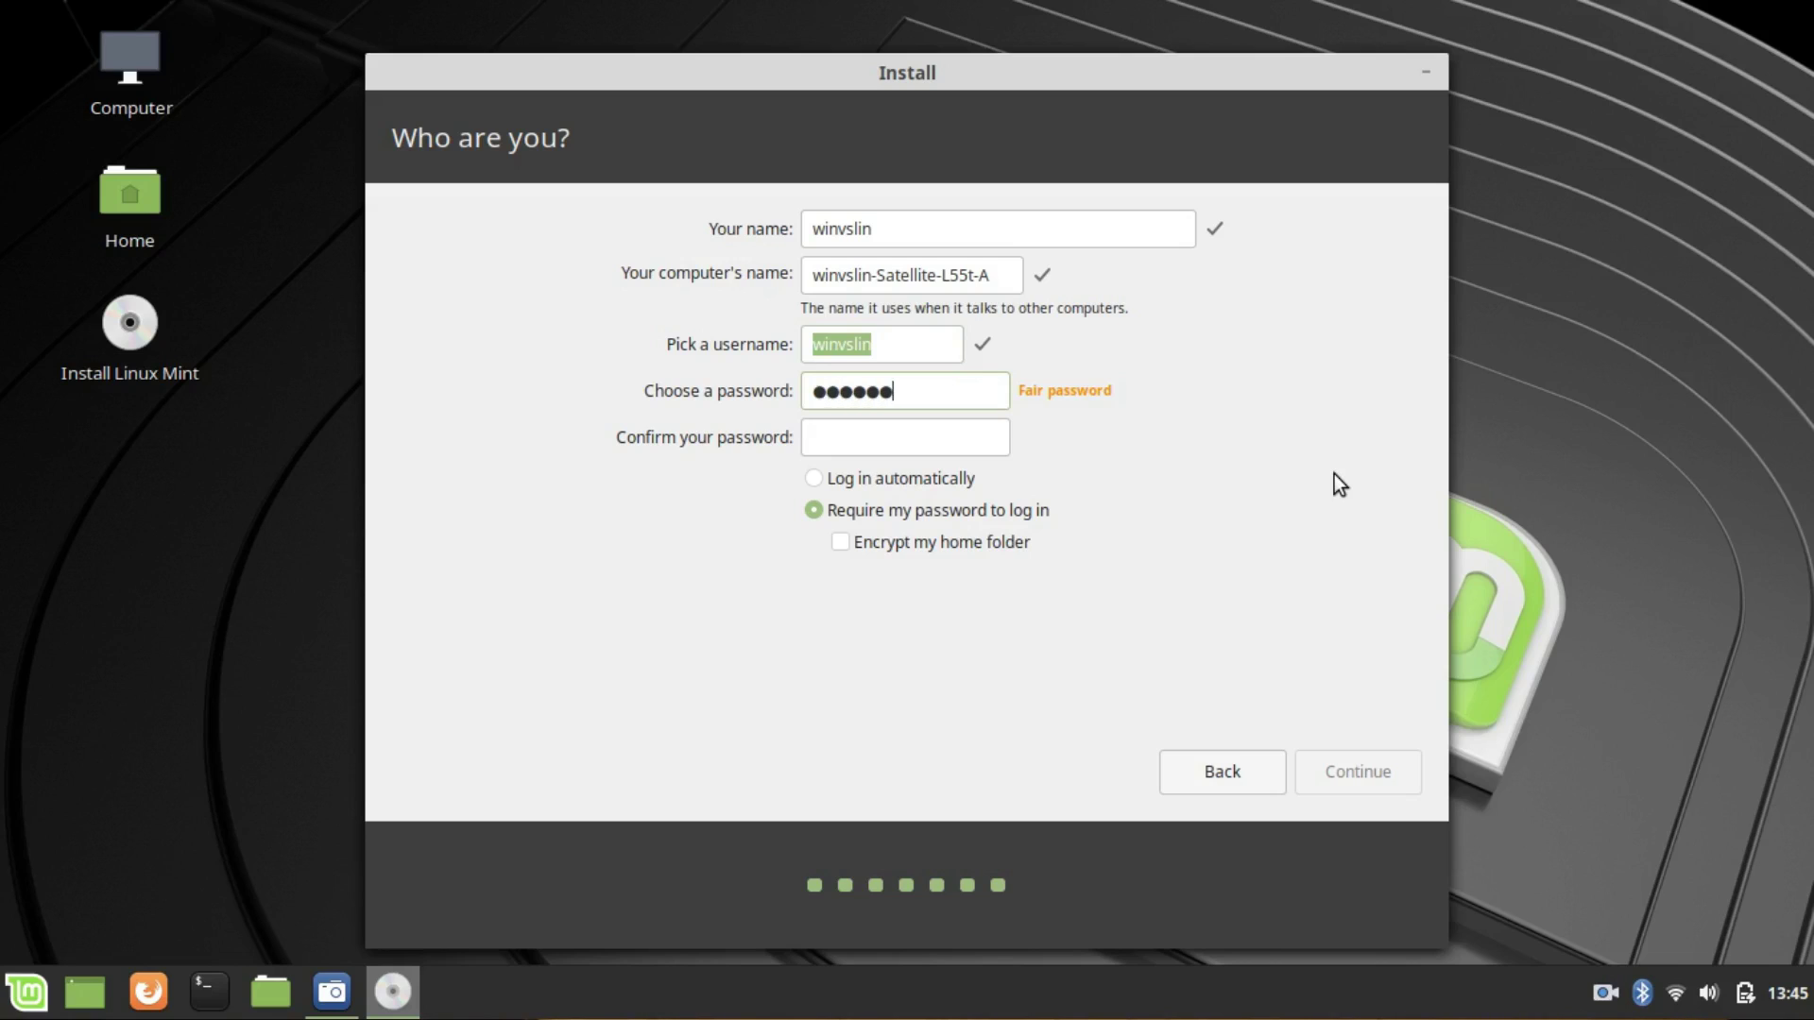
- Confirm the account password and continue the installation with password login required and the home folder left unencrypted
key(Tab)
text(●●●●●●●)
key(BackSpace)
key(BackSpace)
key(BackSpace)
key(BackSpace)
key(BackSpace)
key(BackSpace)
key(BackSpace)
text(●●●●●●●●)
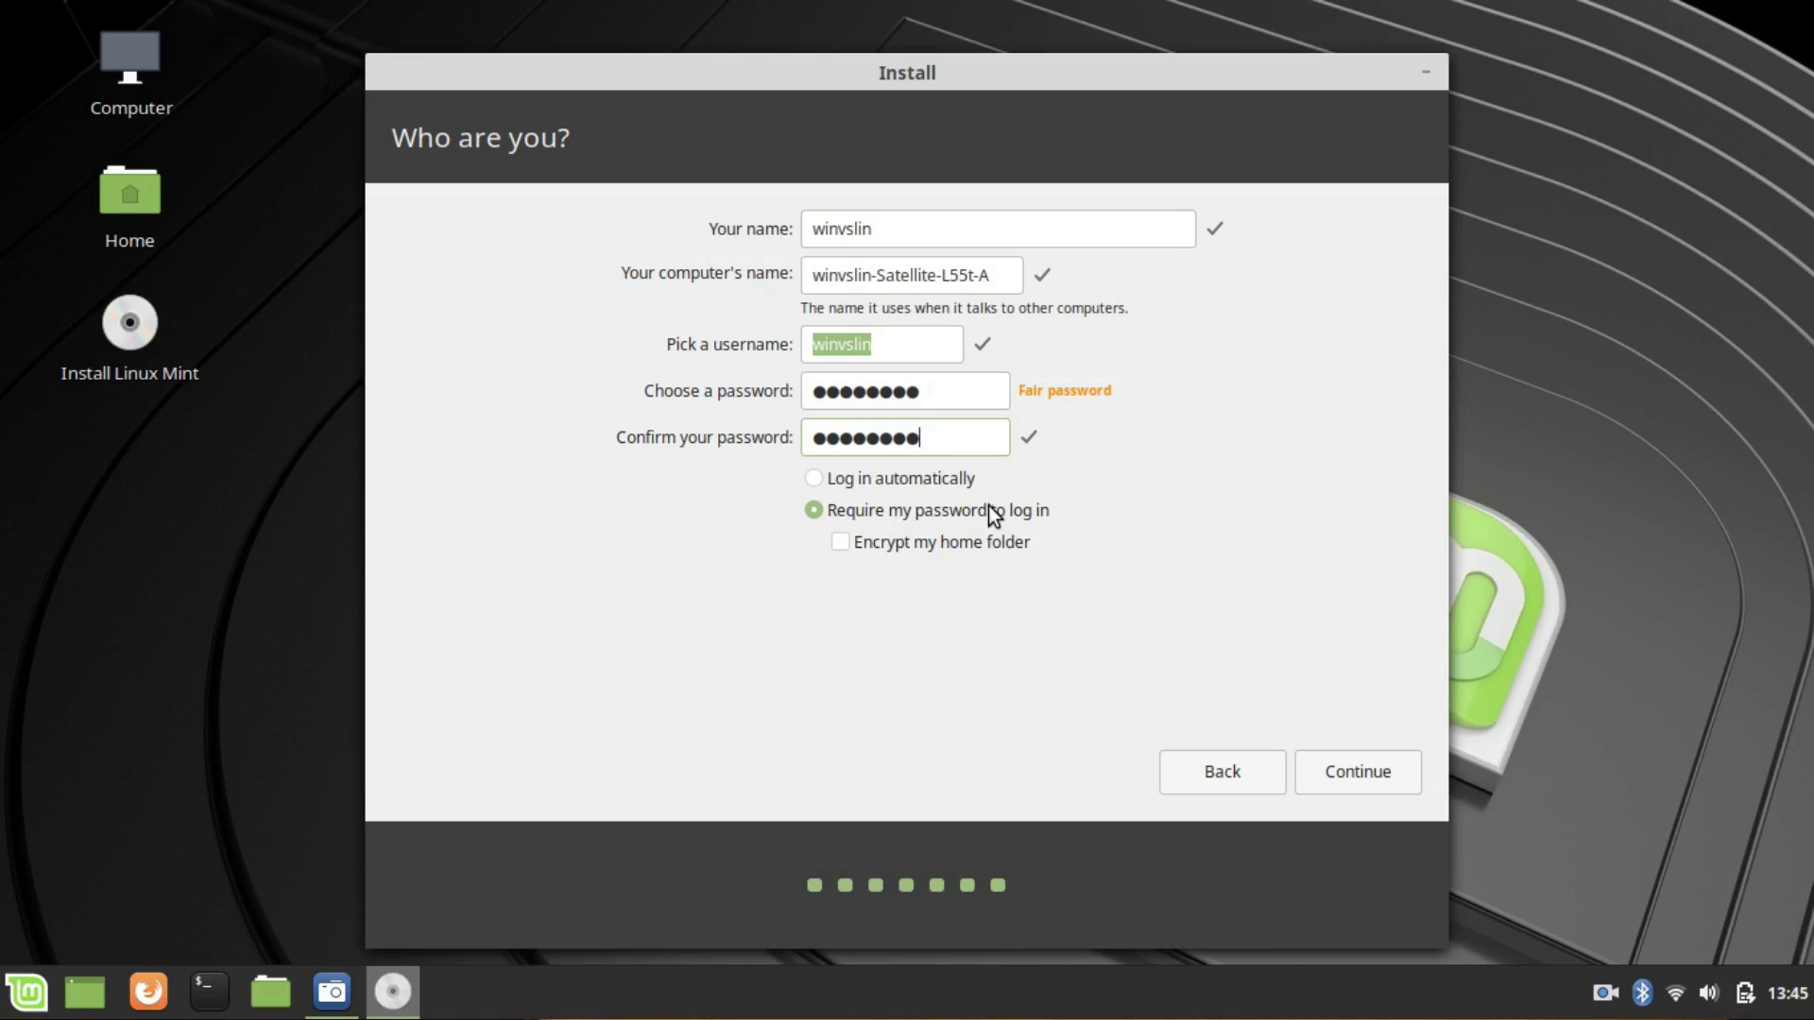
click(842, 549)
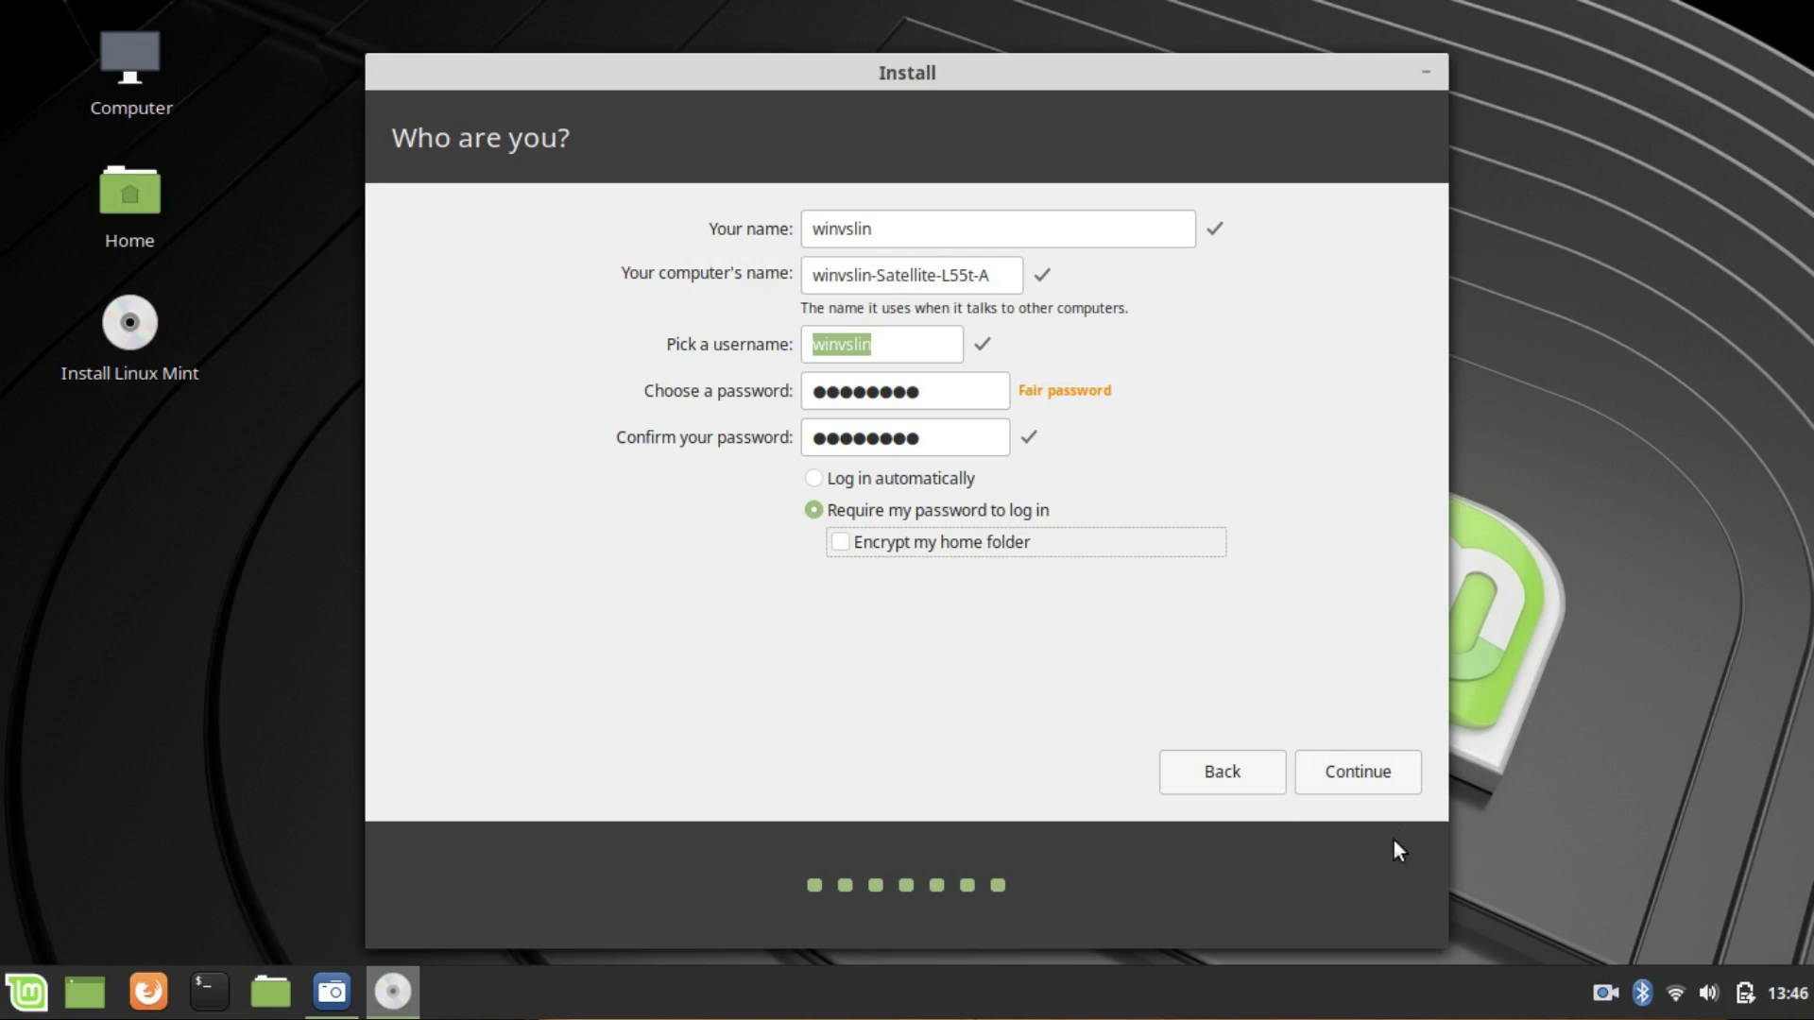
click(1393, 776)
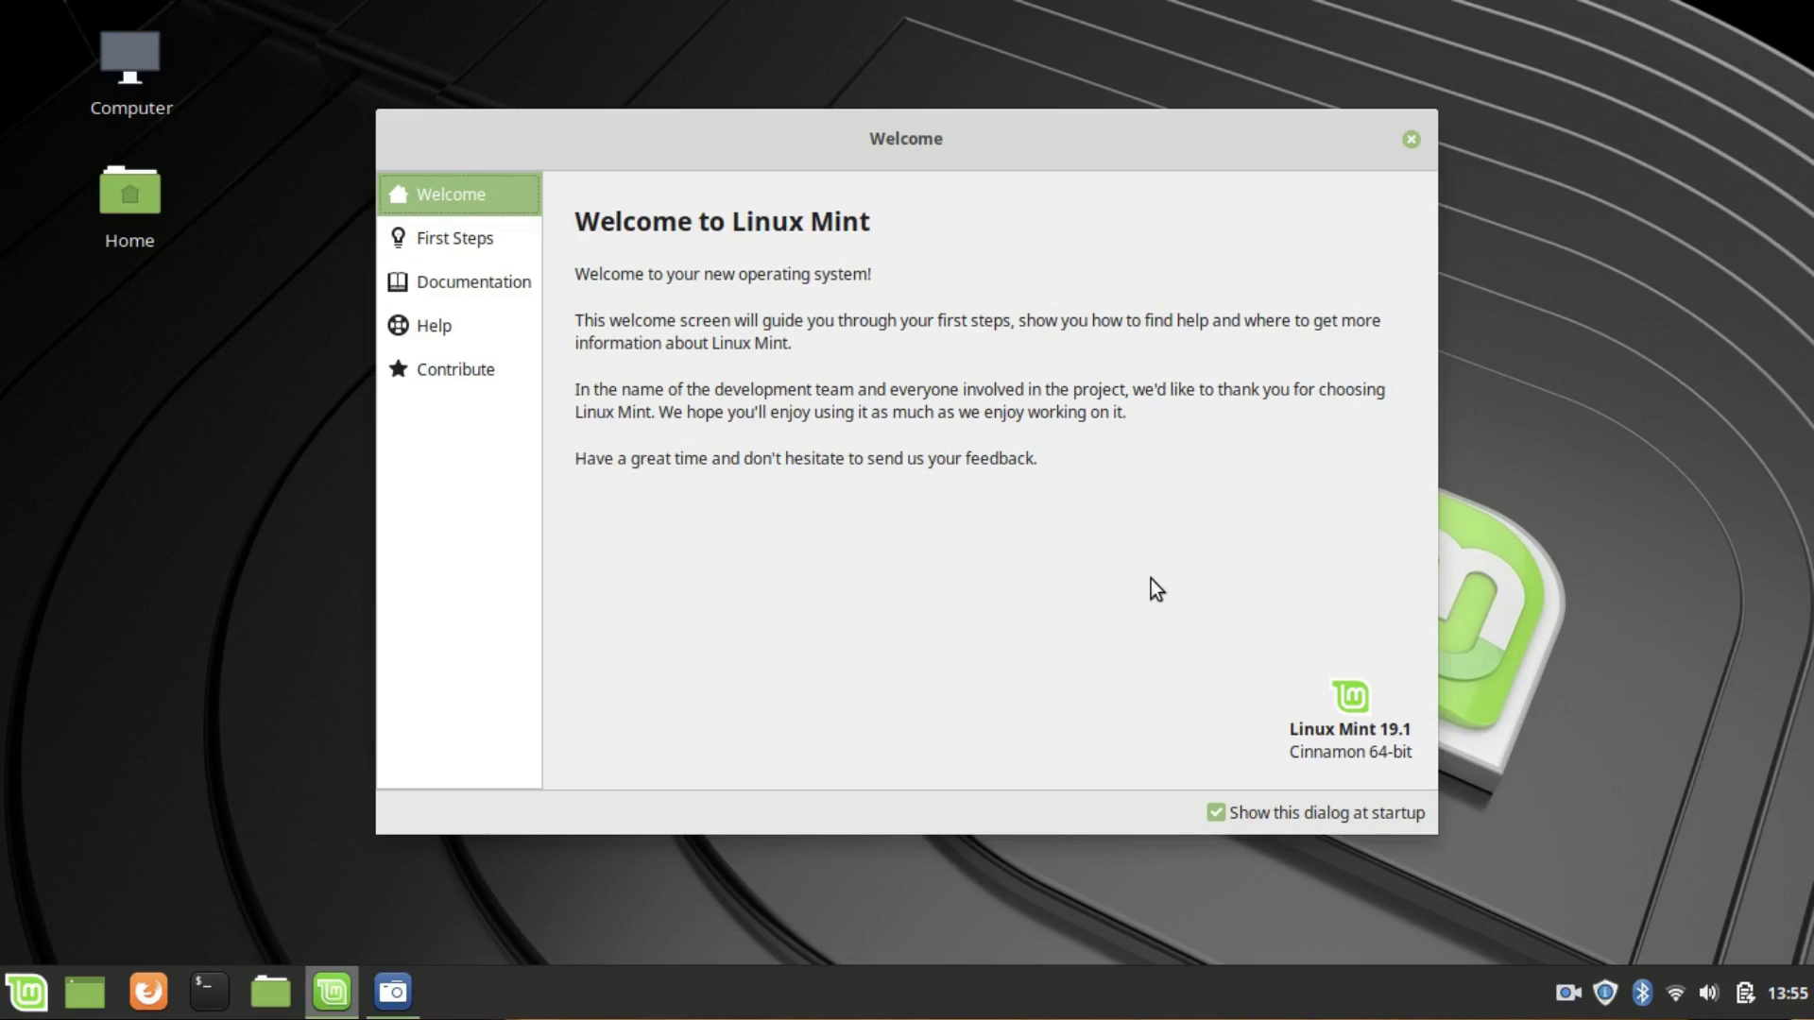
- Launch System Snapshots from the welcome screen's First Steps and authenticate with the account password
click(440, 247)
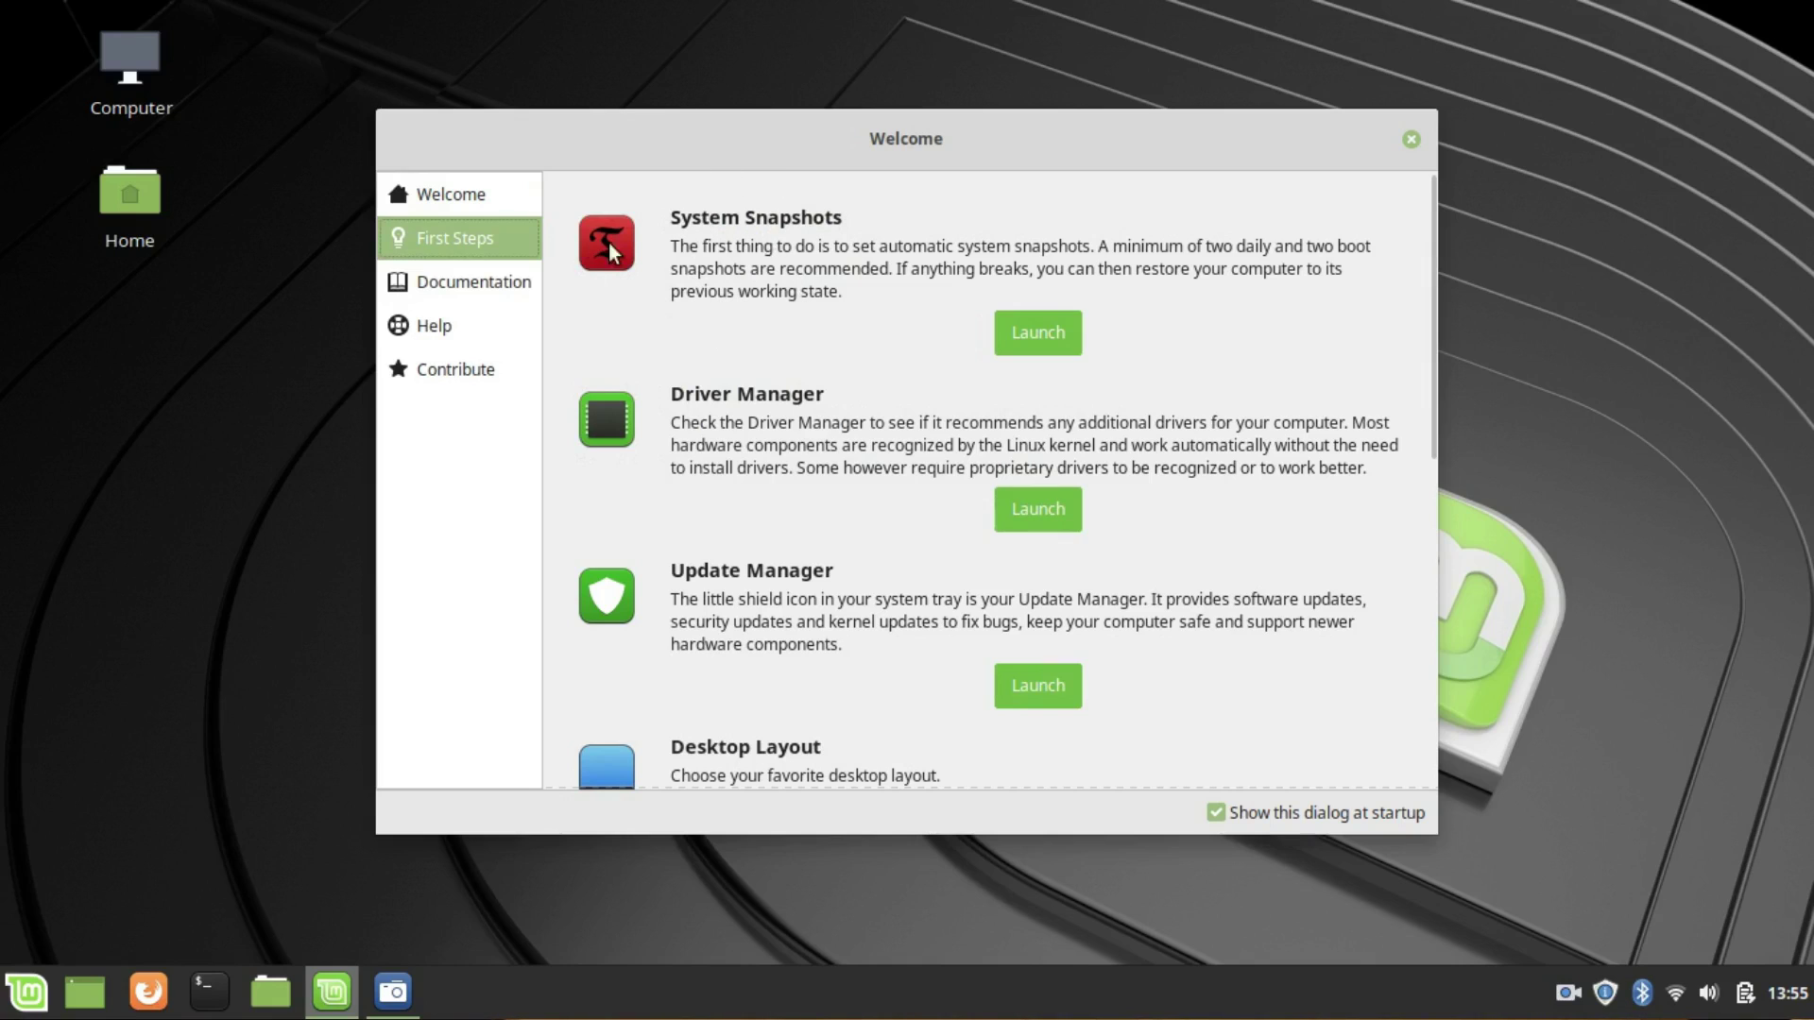
click(1018, 344)
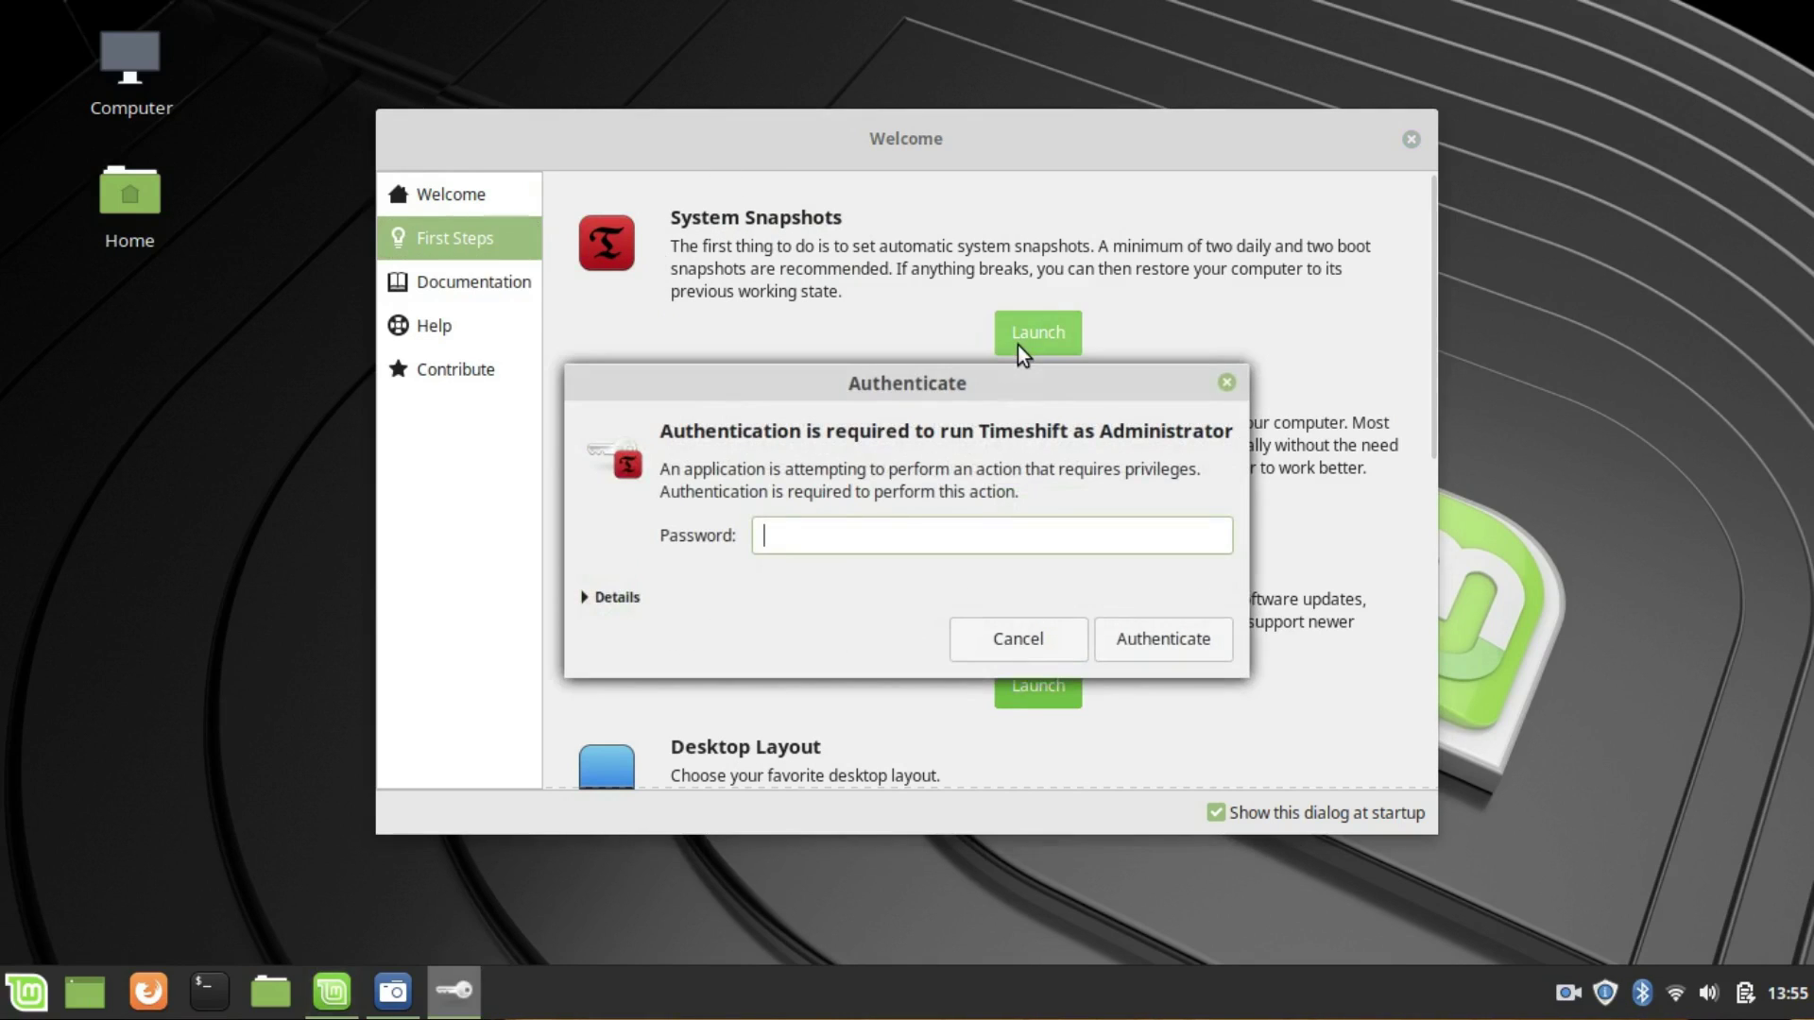
text(•••••••)
key(Return)
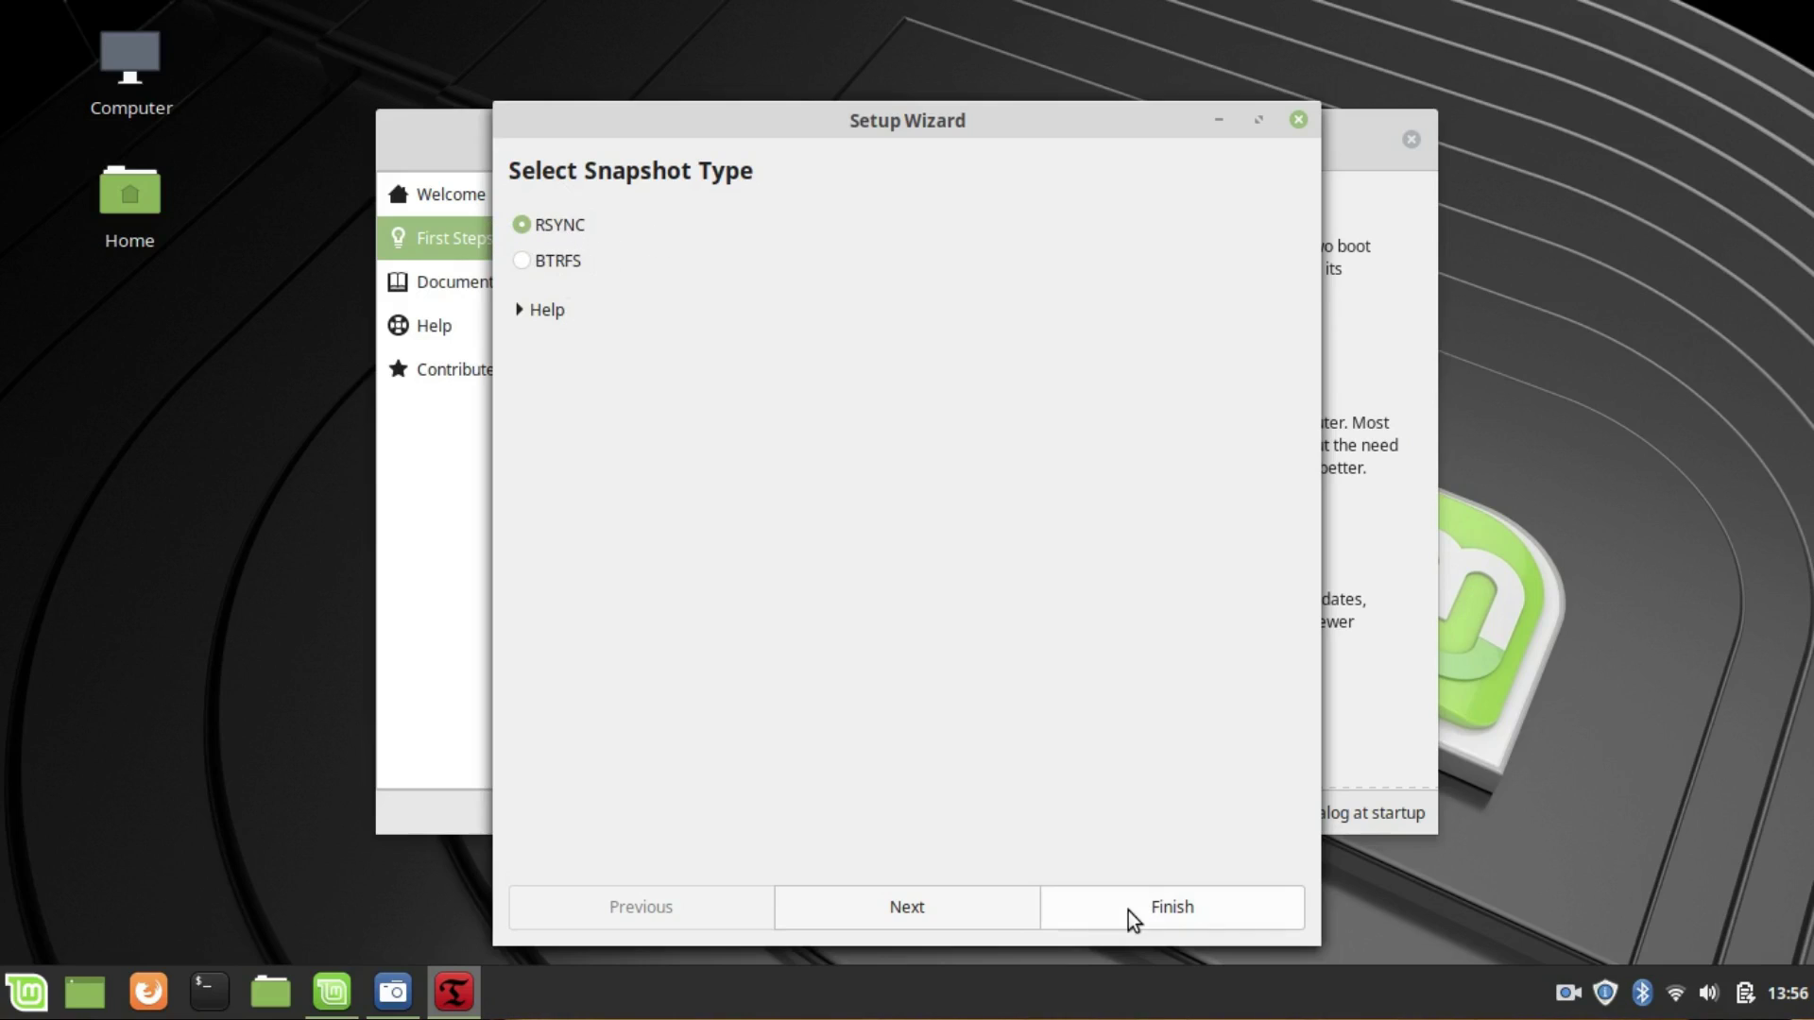
- Use RSYNC as the snapshot type and sda1 as the snapshot location
click(948, 909)
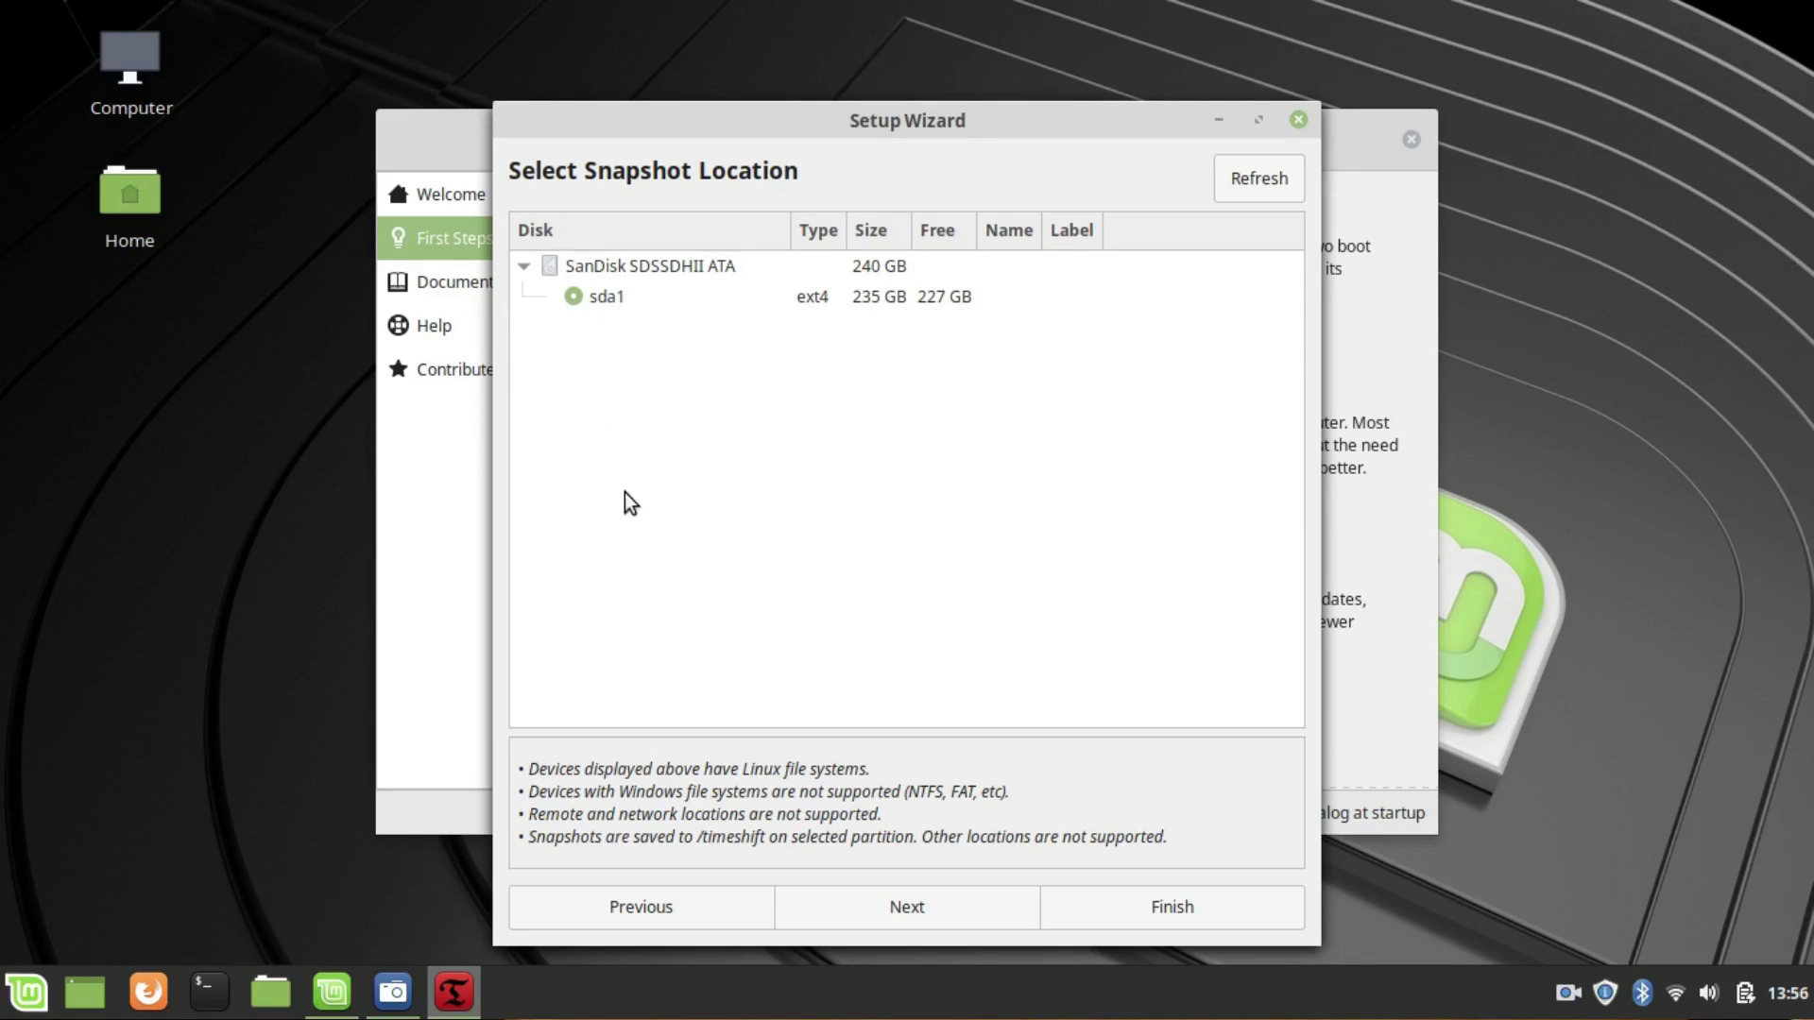
click(624, 304)
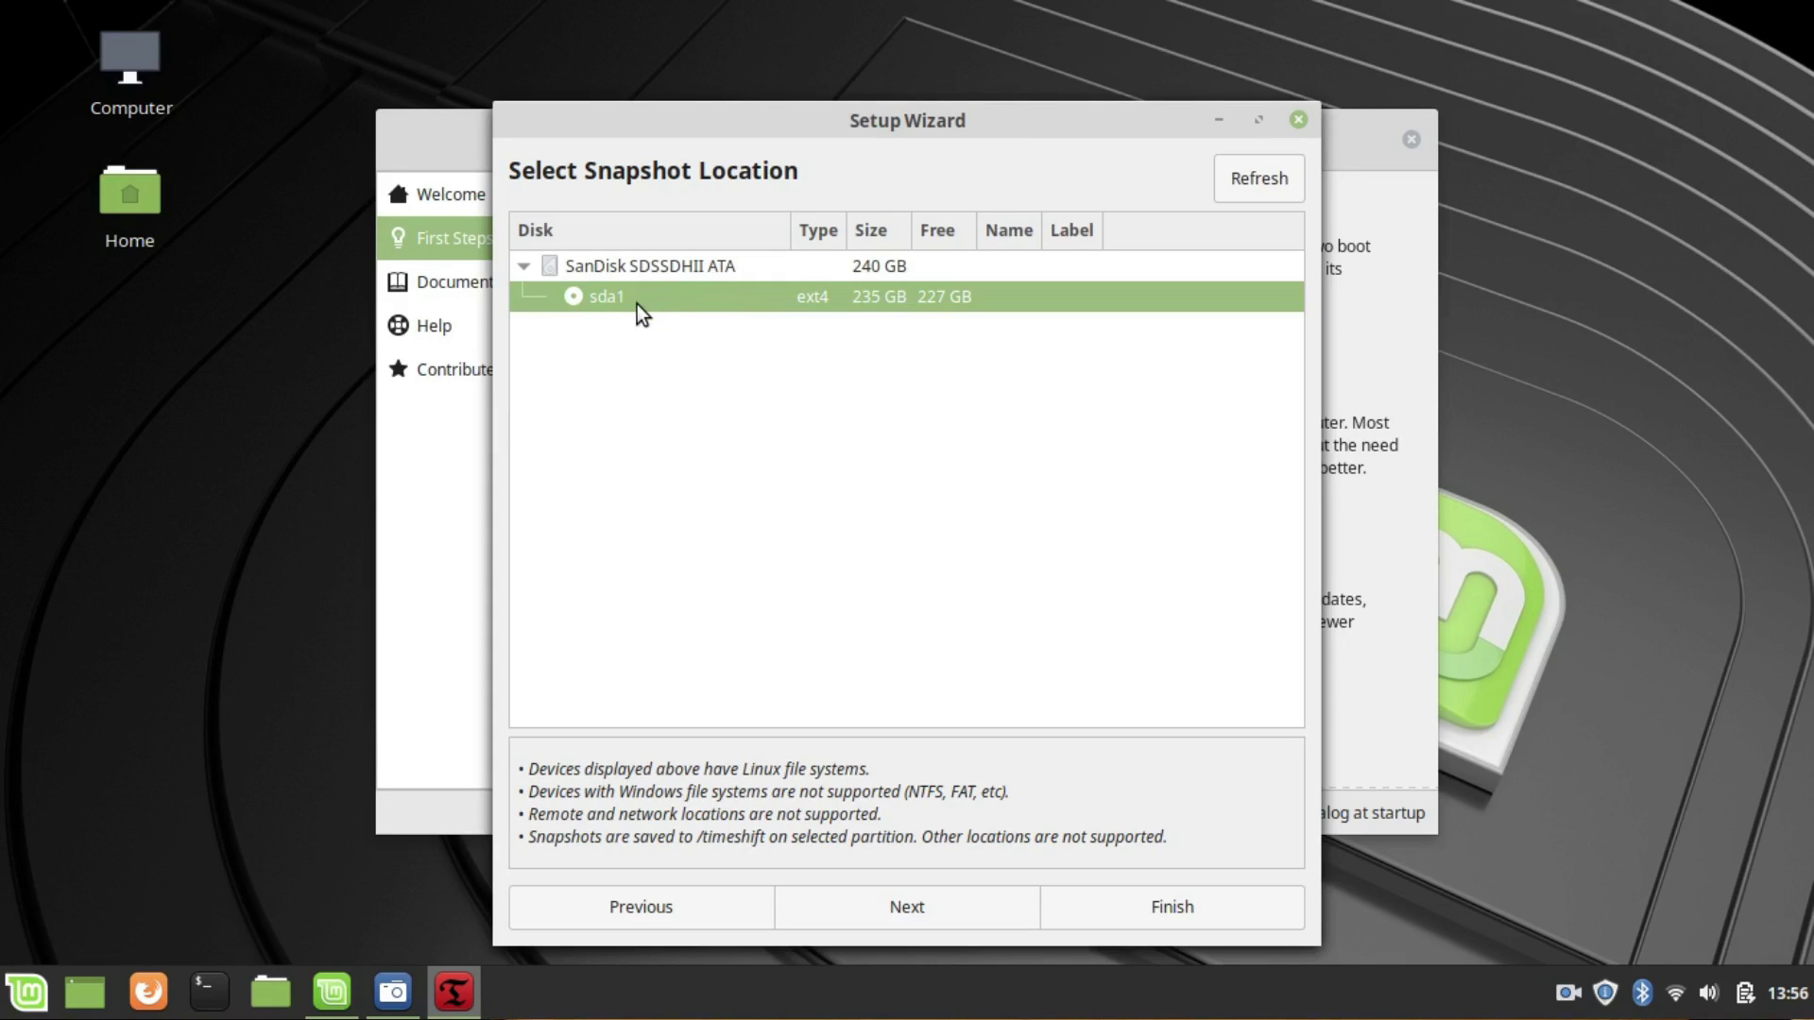
click(951, 905)
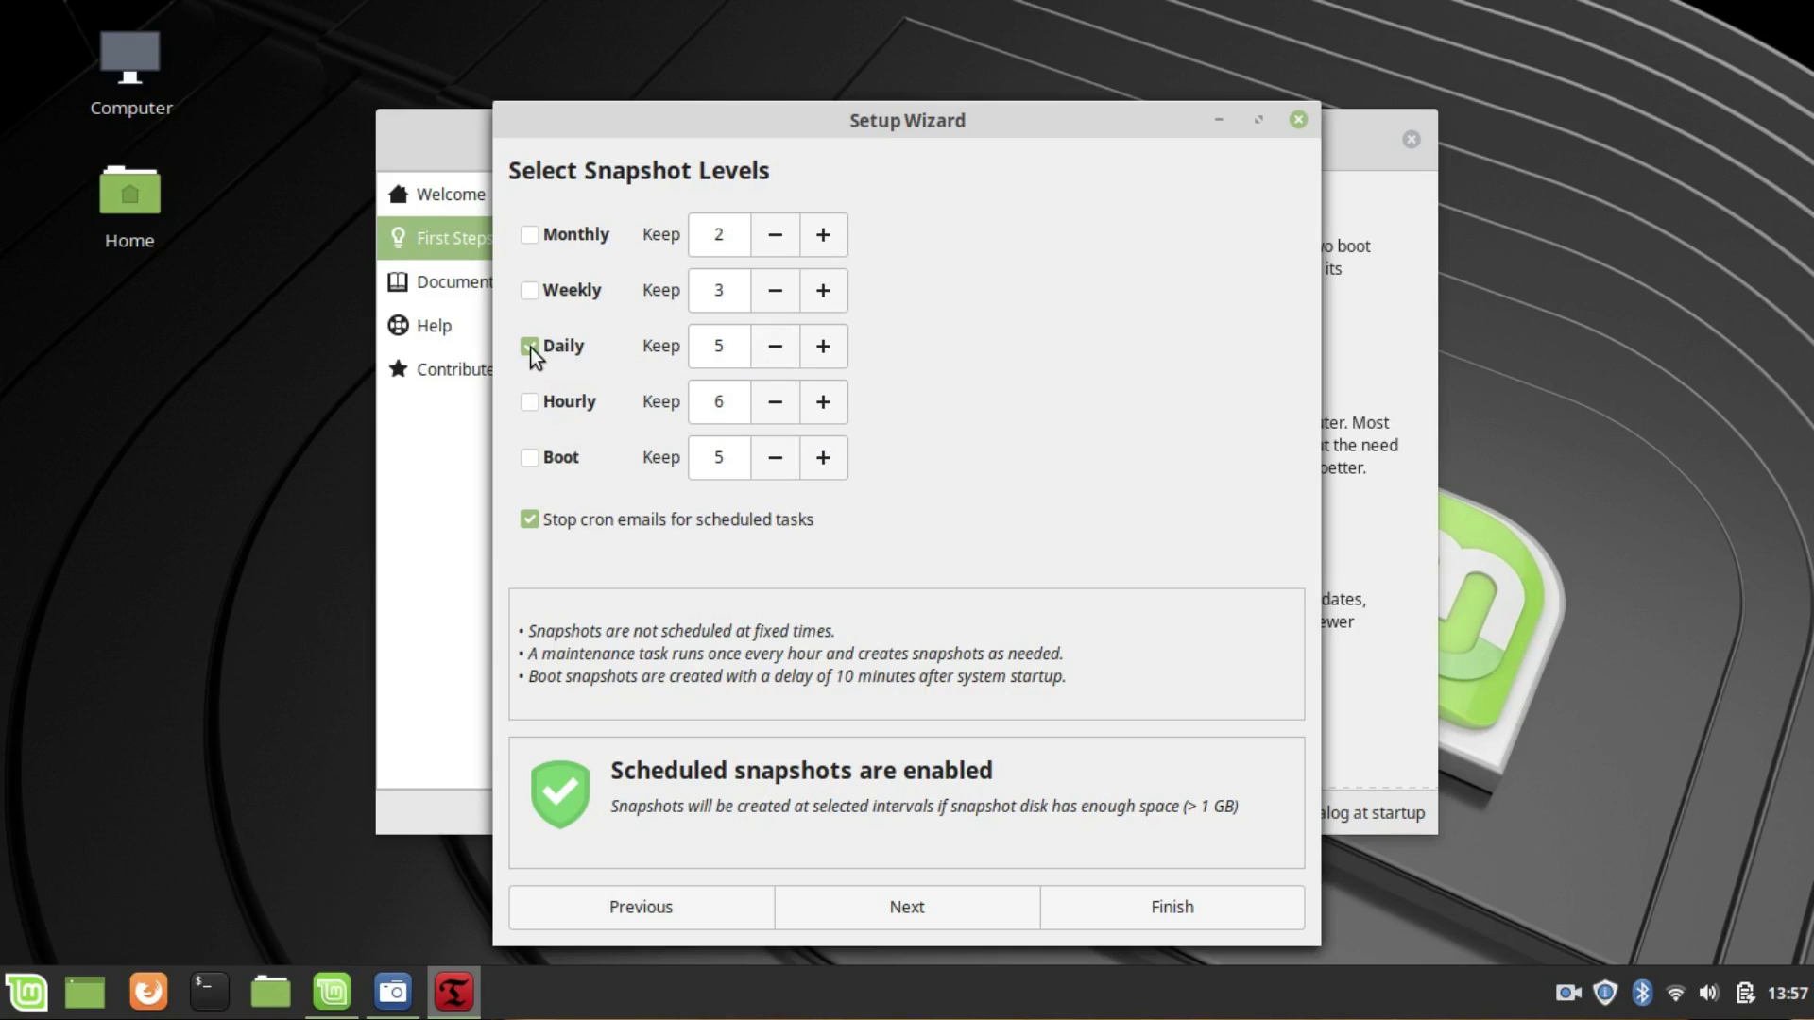
- Keep 2 daily snapshots, enable weekly snapshots with 1 kept, and accept the snapshot levels
click(781, 347)
click(781, 347)
click(781, 347)
click(781, 346)
click(827, 348)
click(529, 291)
click(780, 298)
click(780, 298)
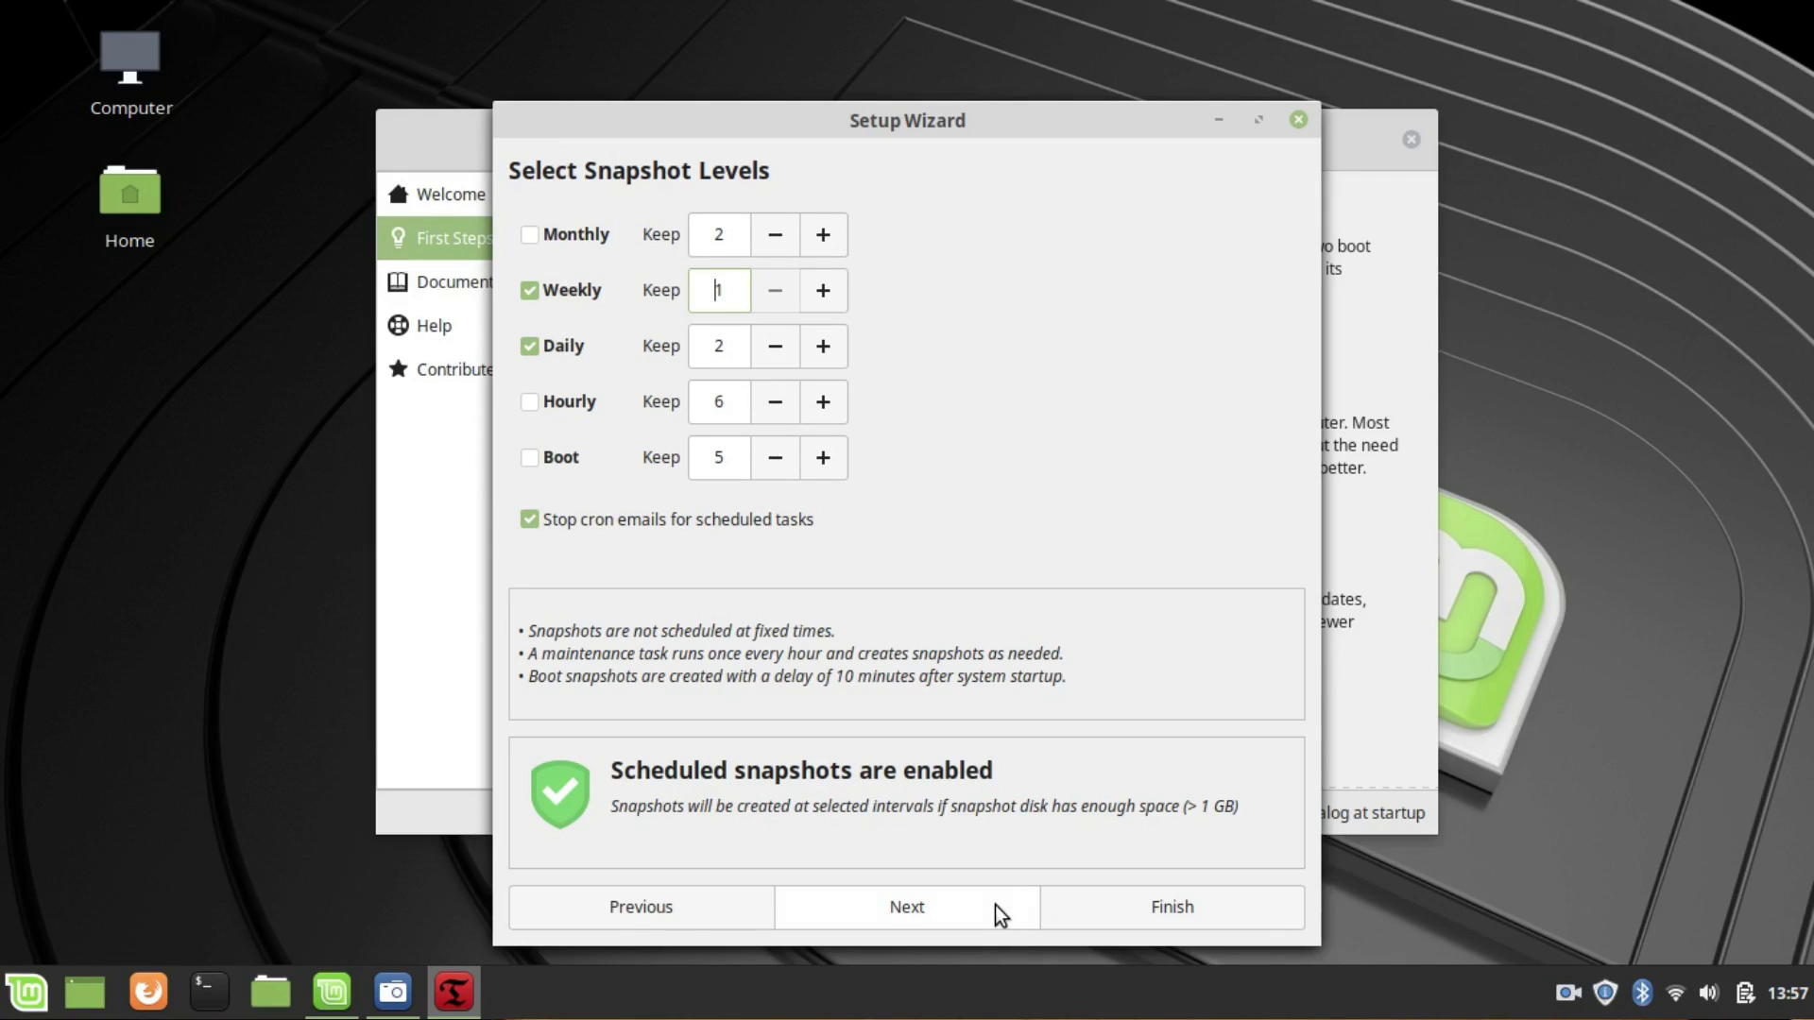
click(915, 903)
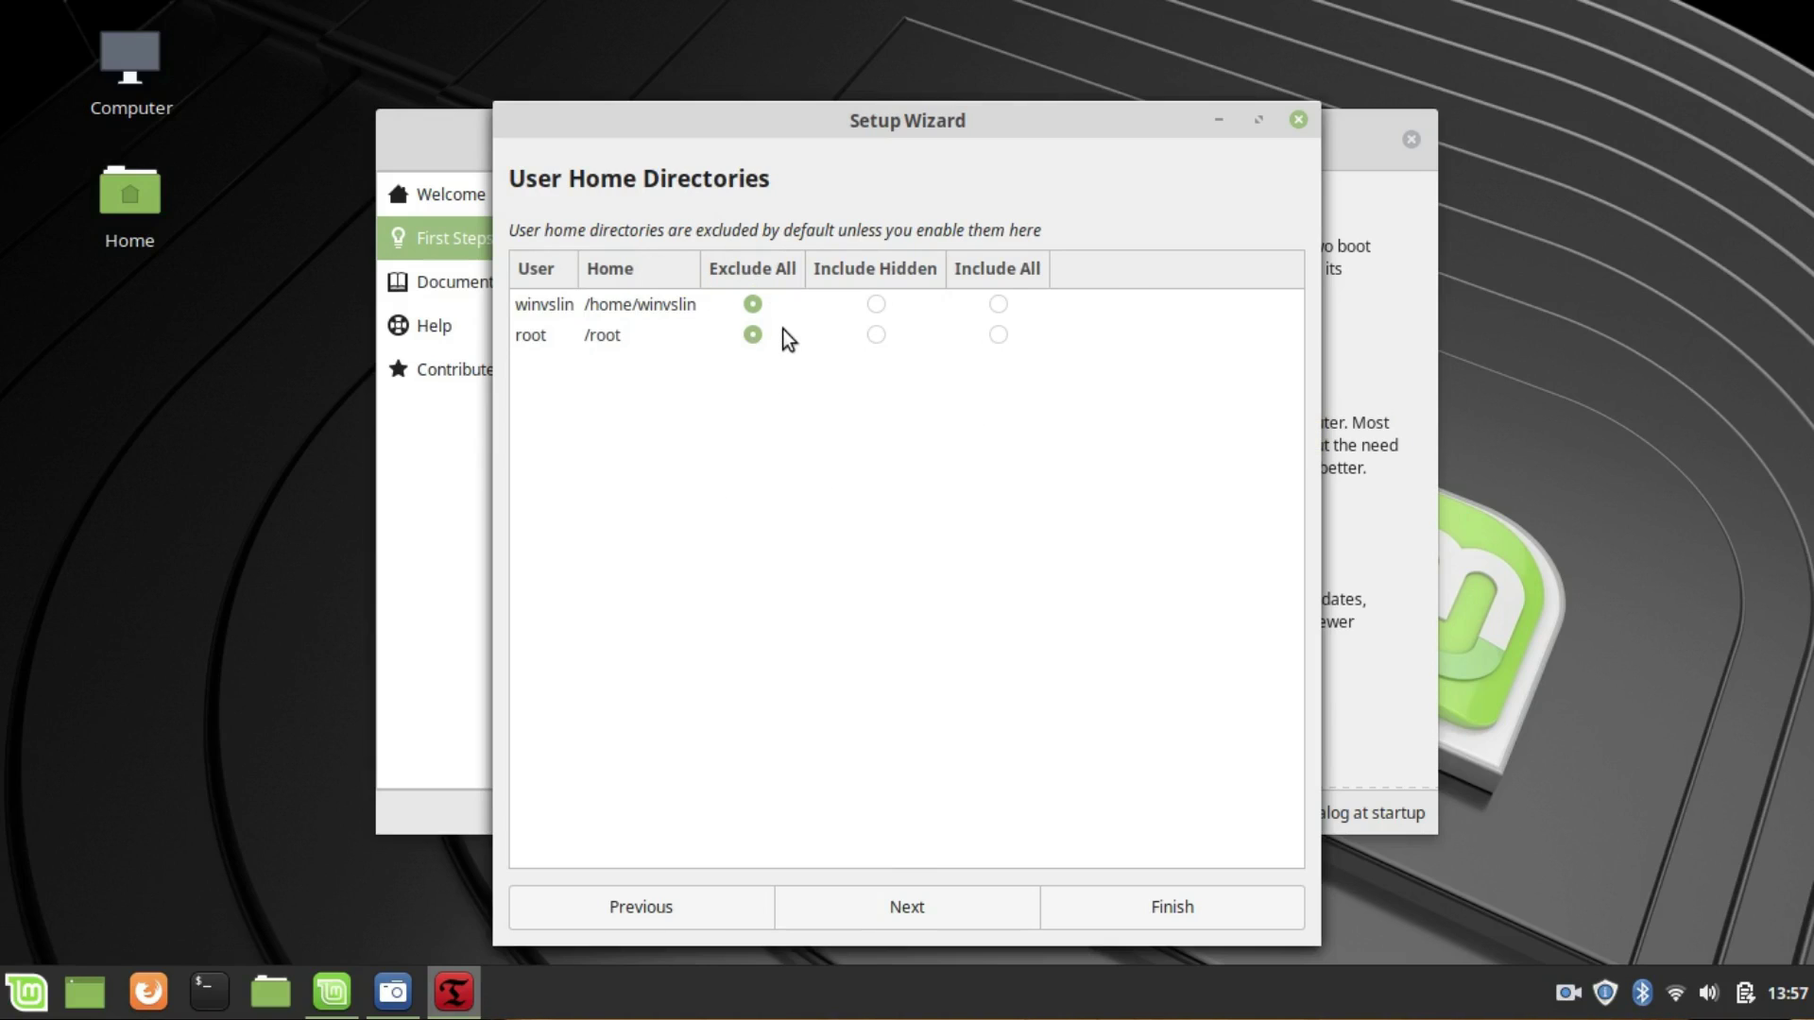
click(597, 304)
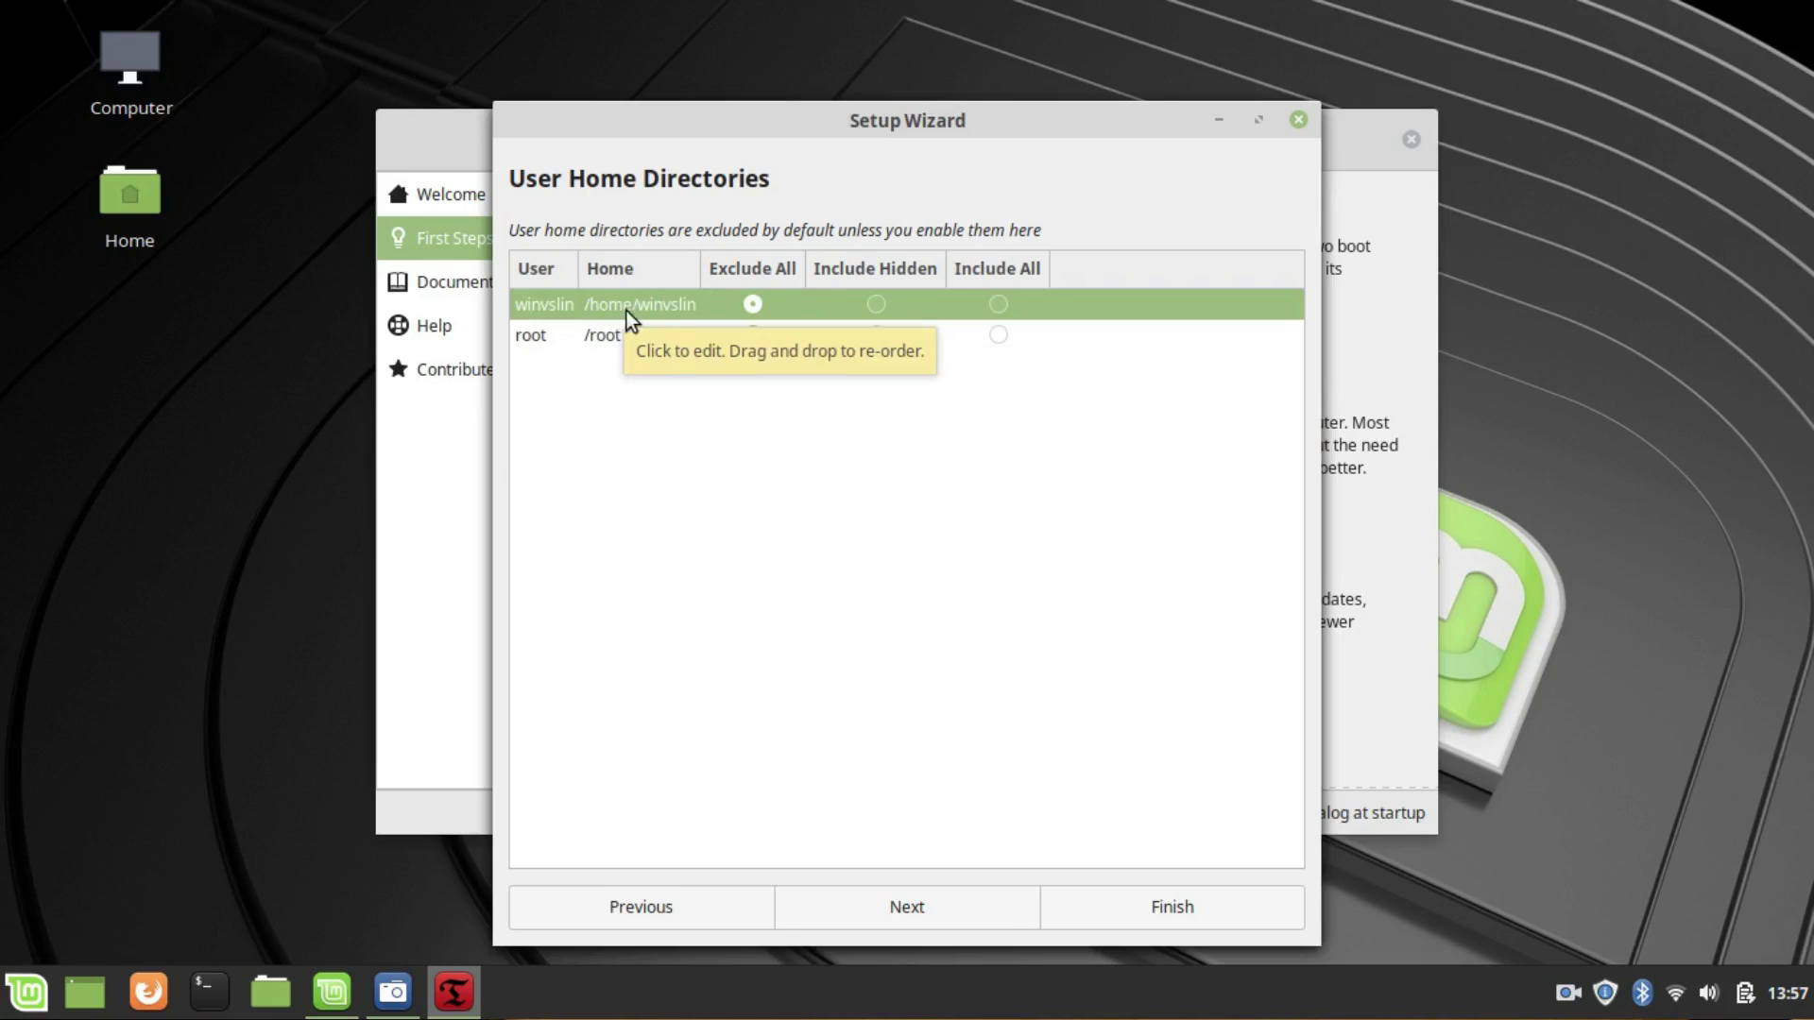
click(999, 305)
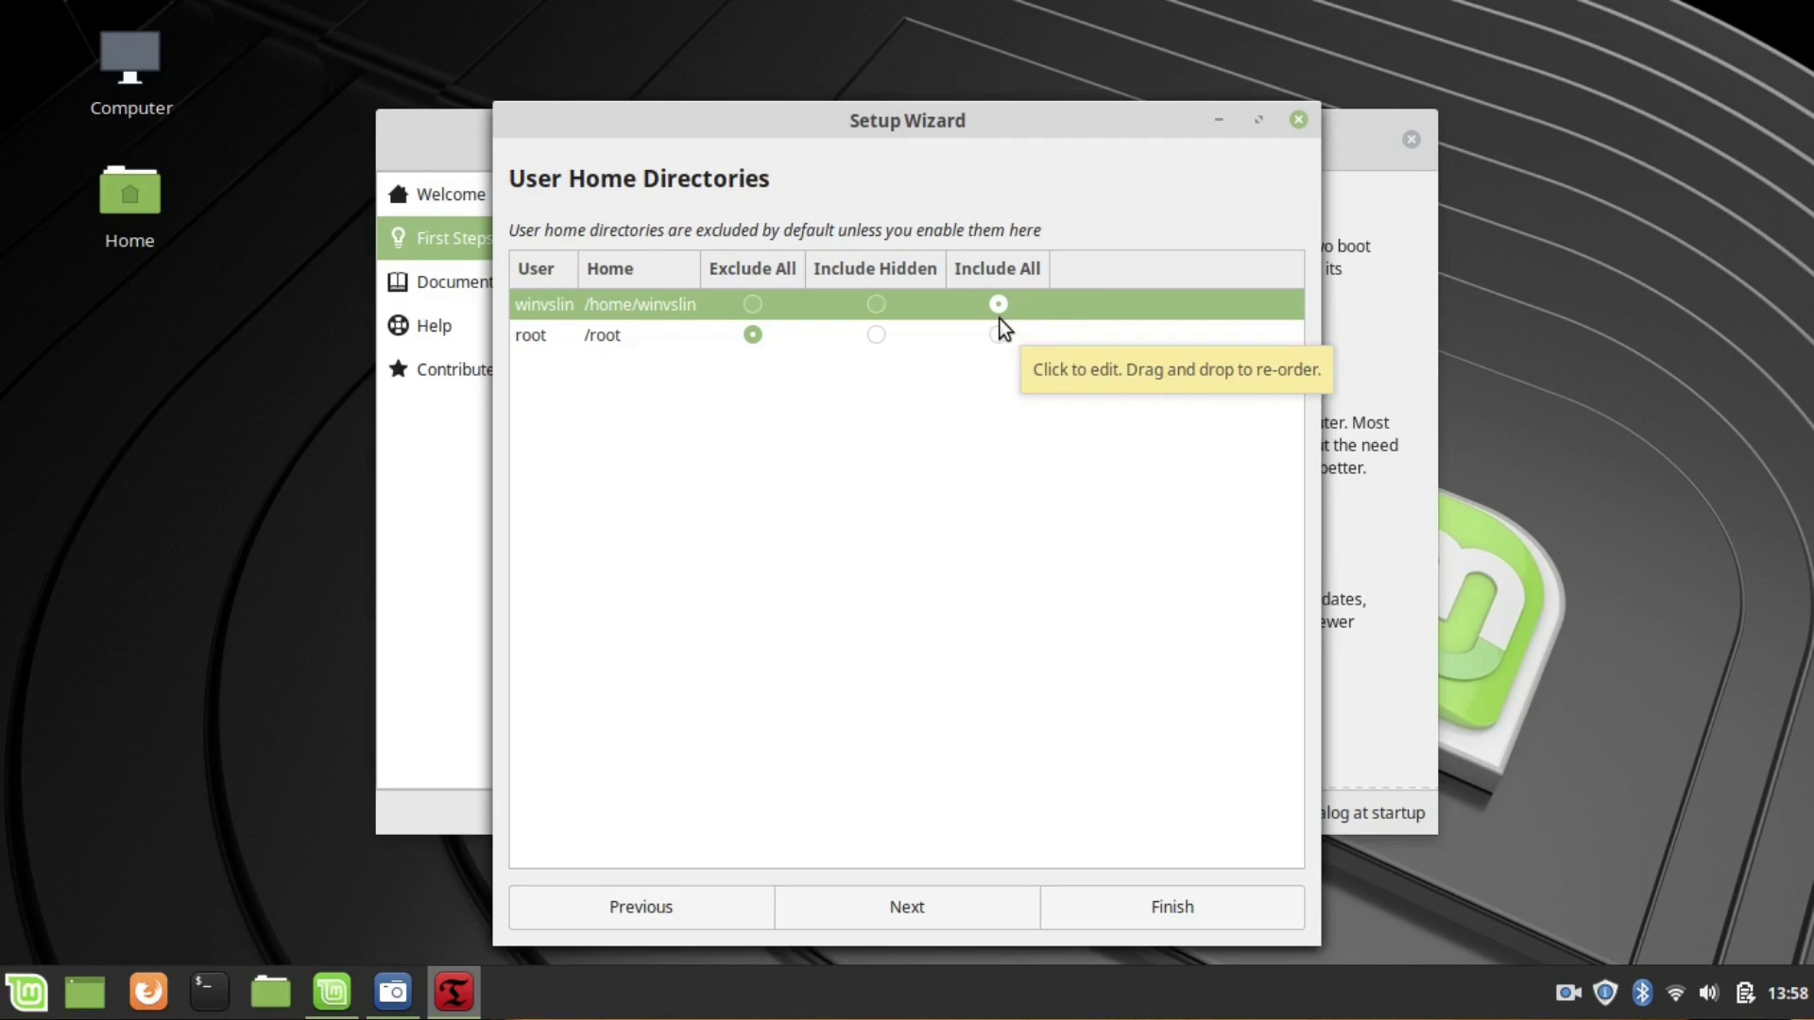
click(753, 304)
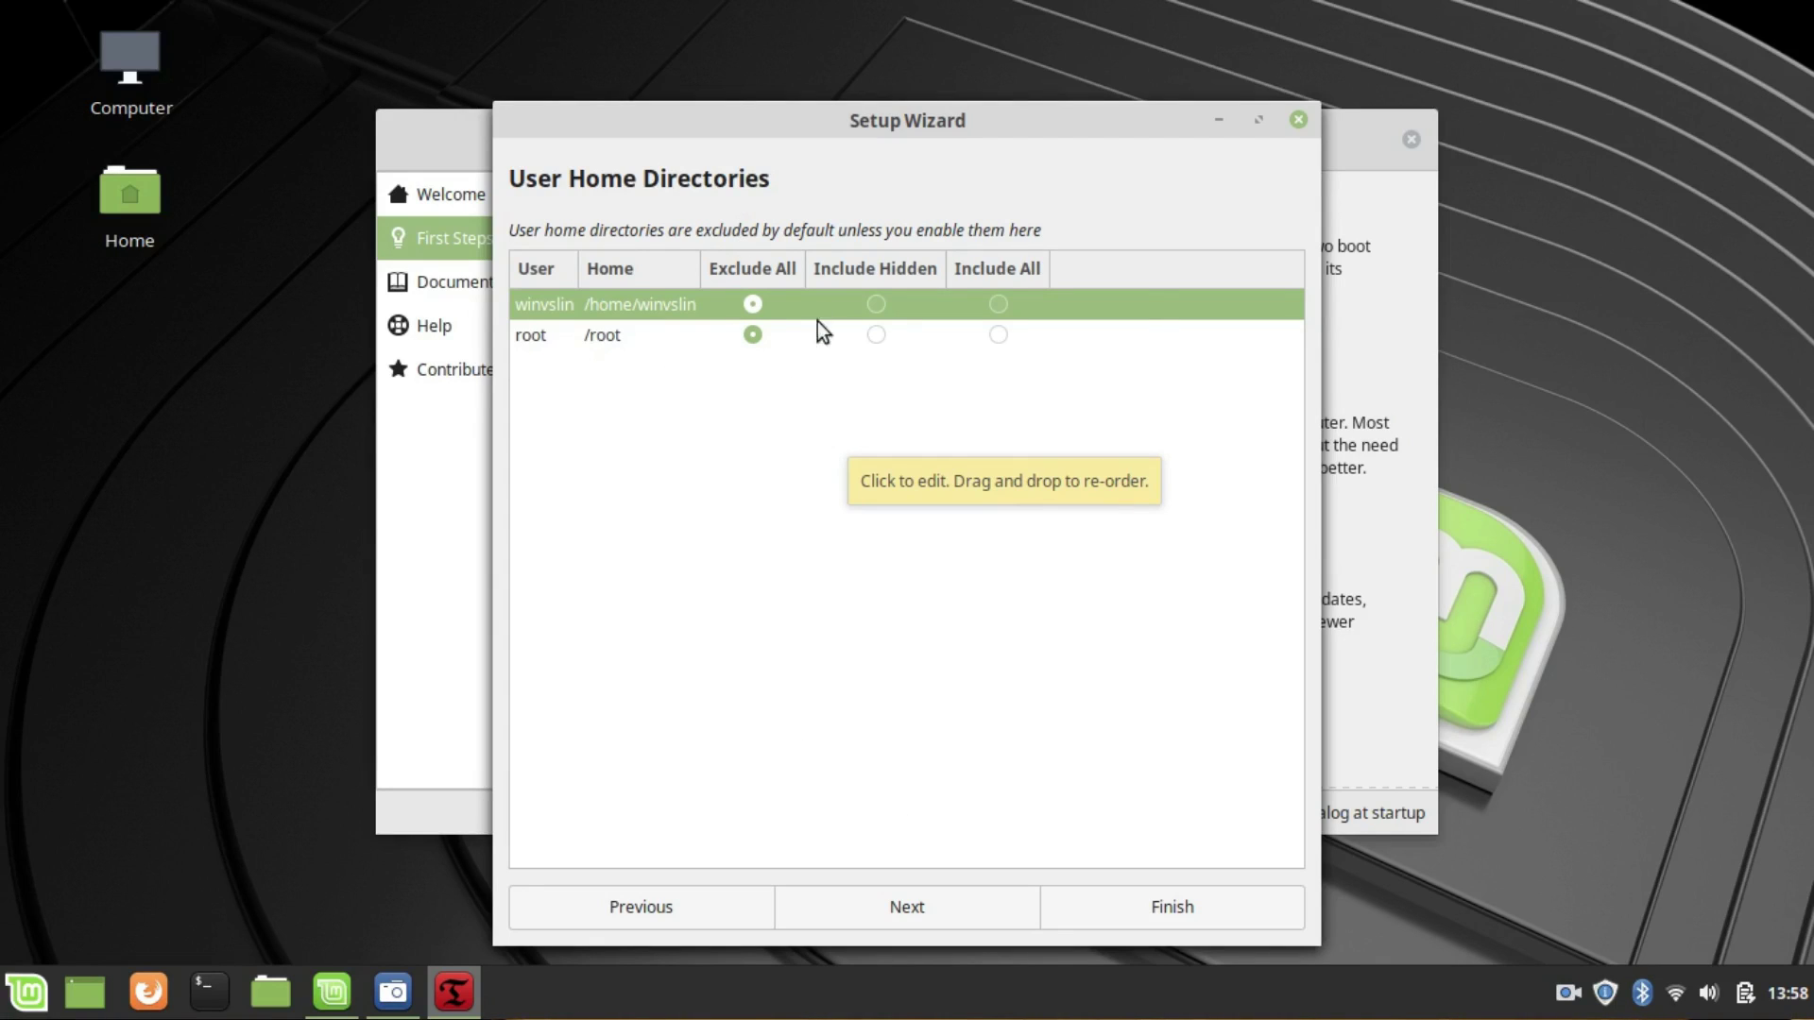
- Complete the snapshot setup wizard with all user home directories excluded, and close Timeshift
click(900, 913)
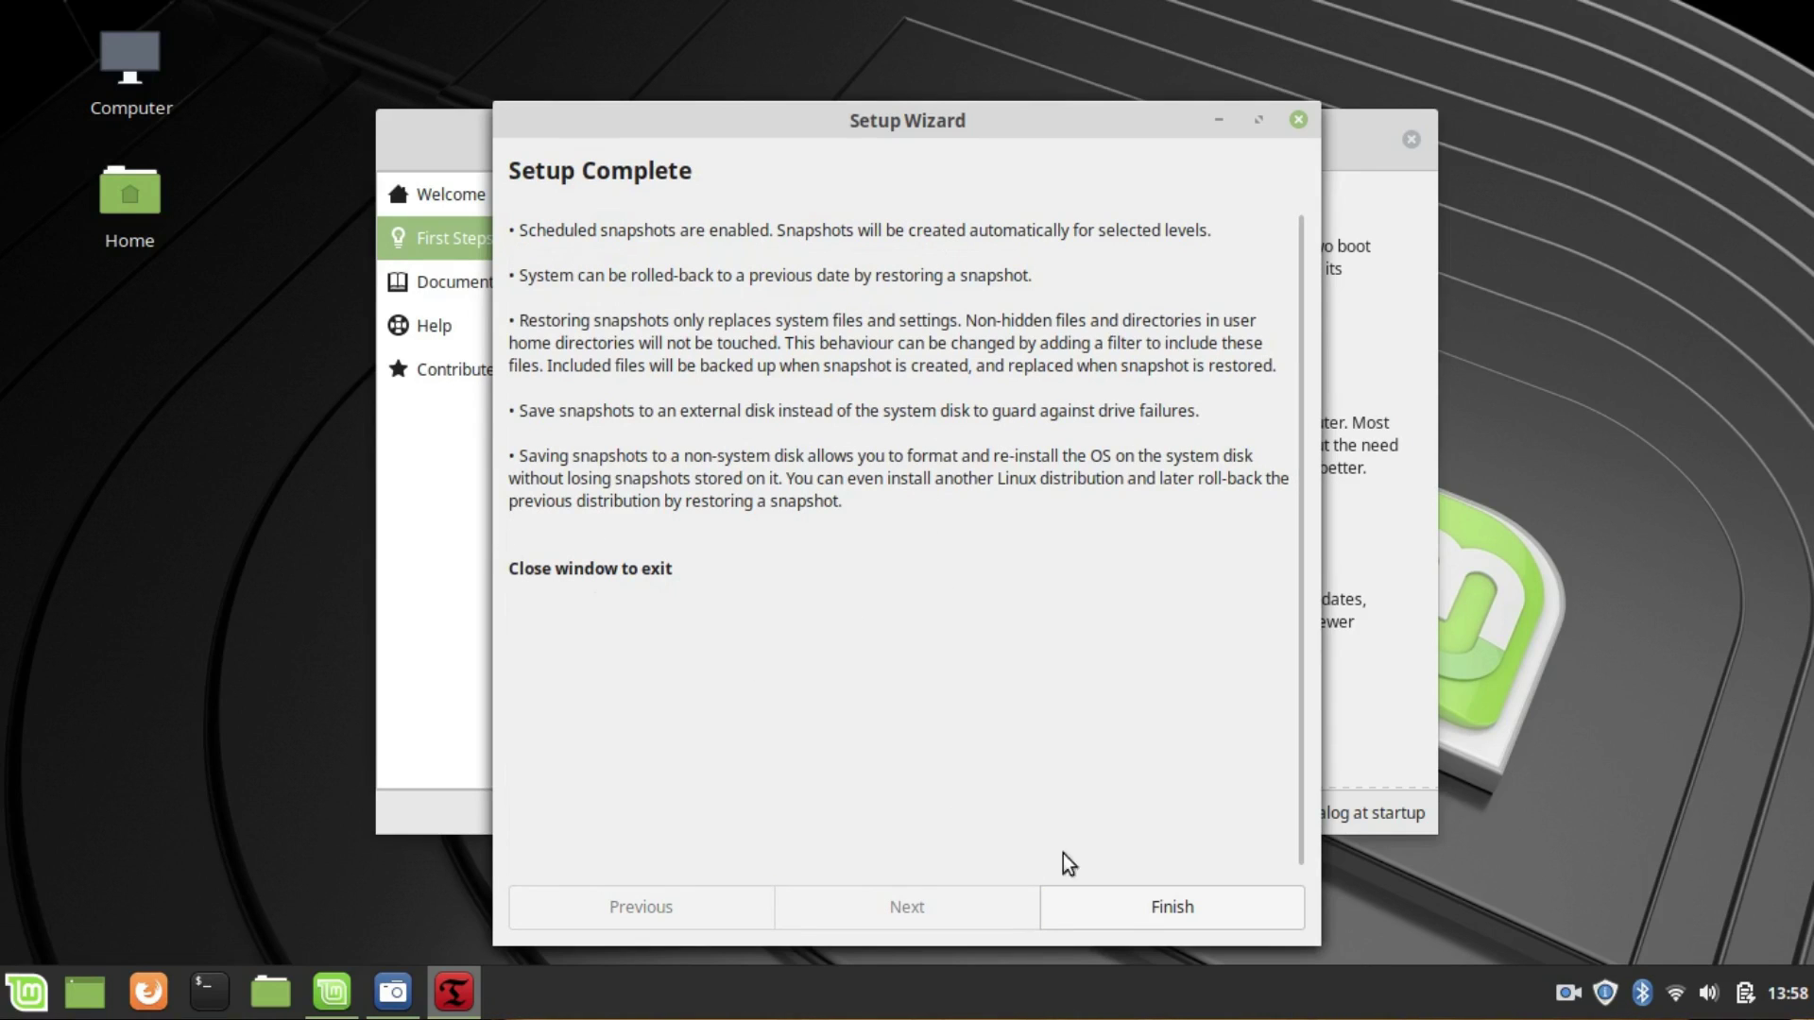
click(1130, 918)
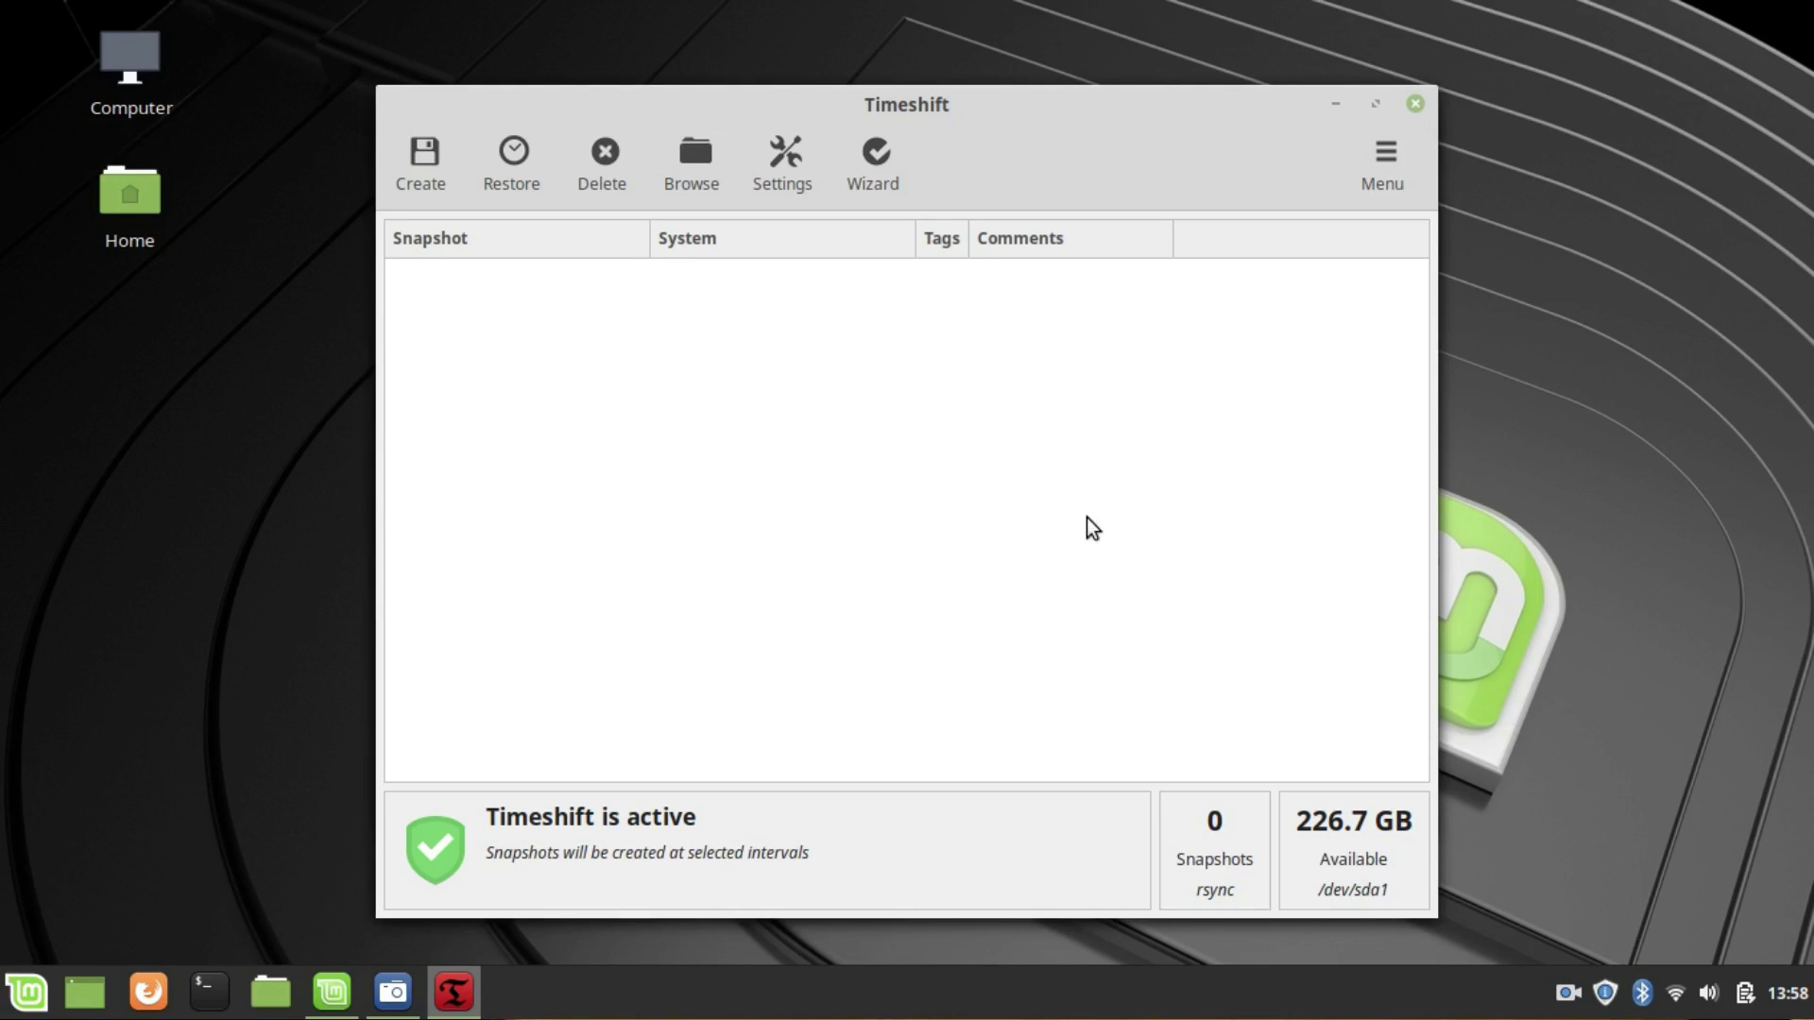
click(1414, 104)
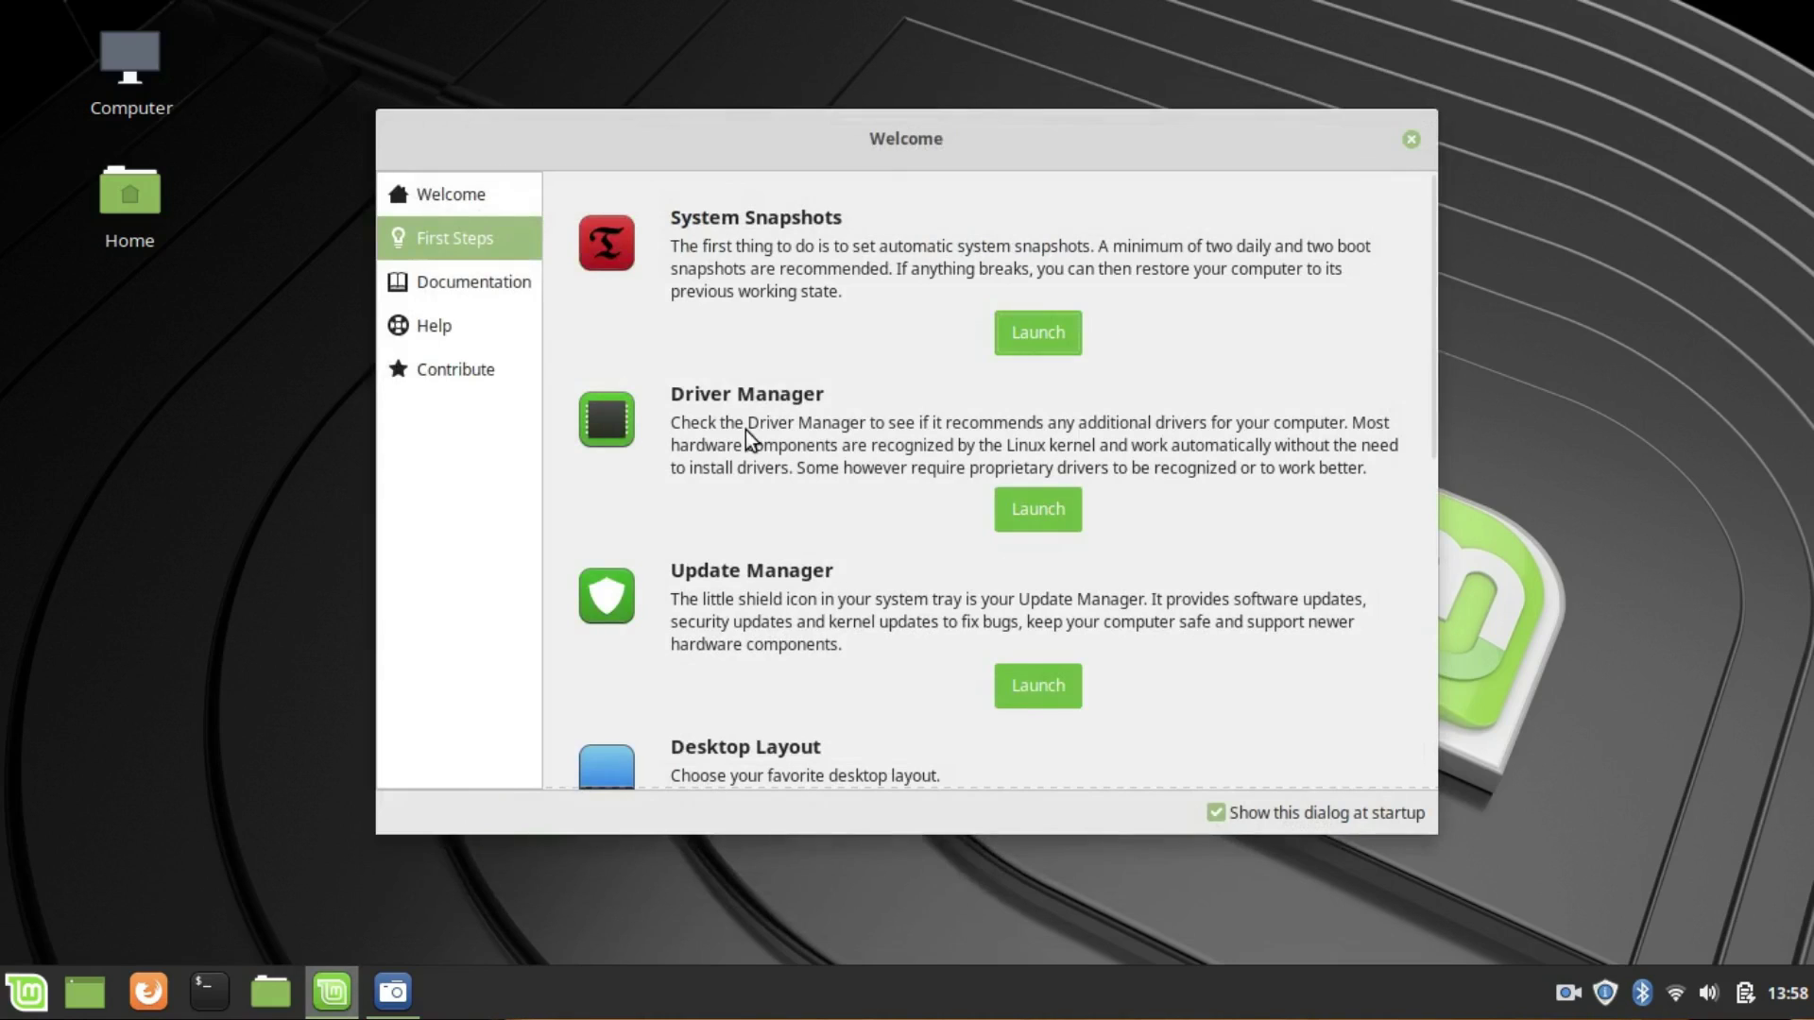
- Check Driver Manager for additional drivers, authenticating with the account password, and close it
click(1037, 525)
text(•••••••)
key(Return)
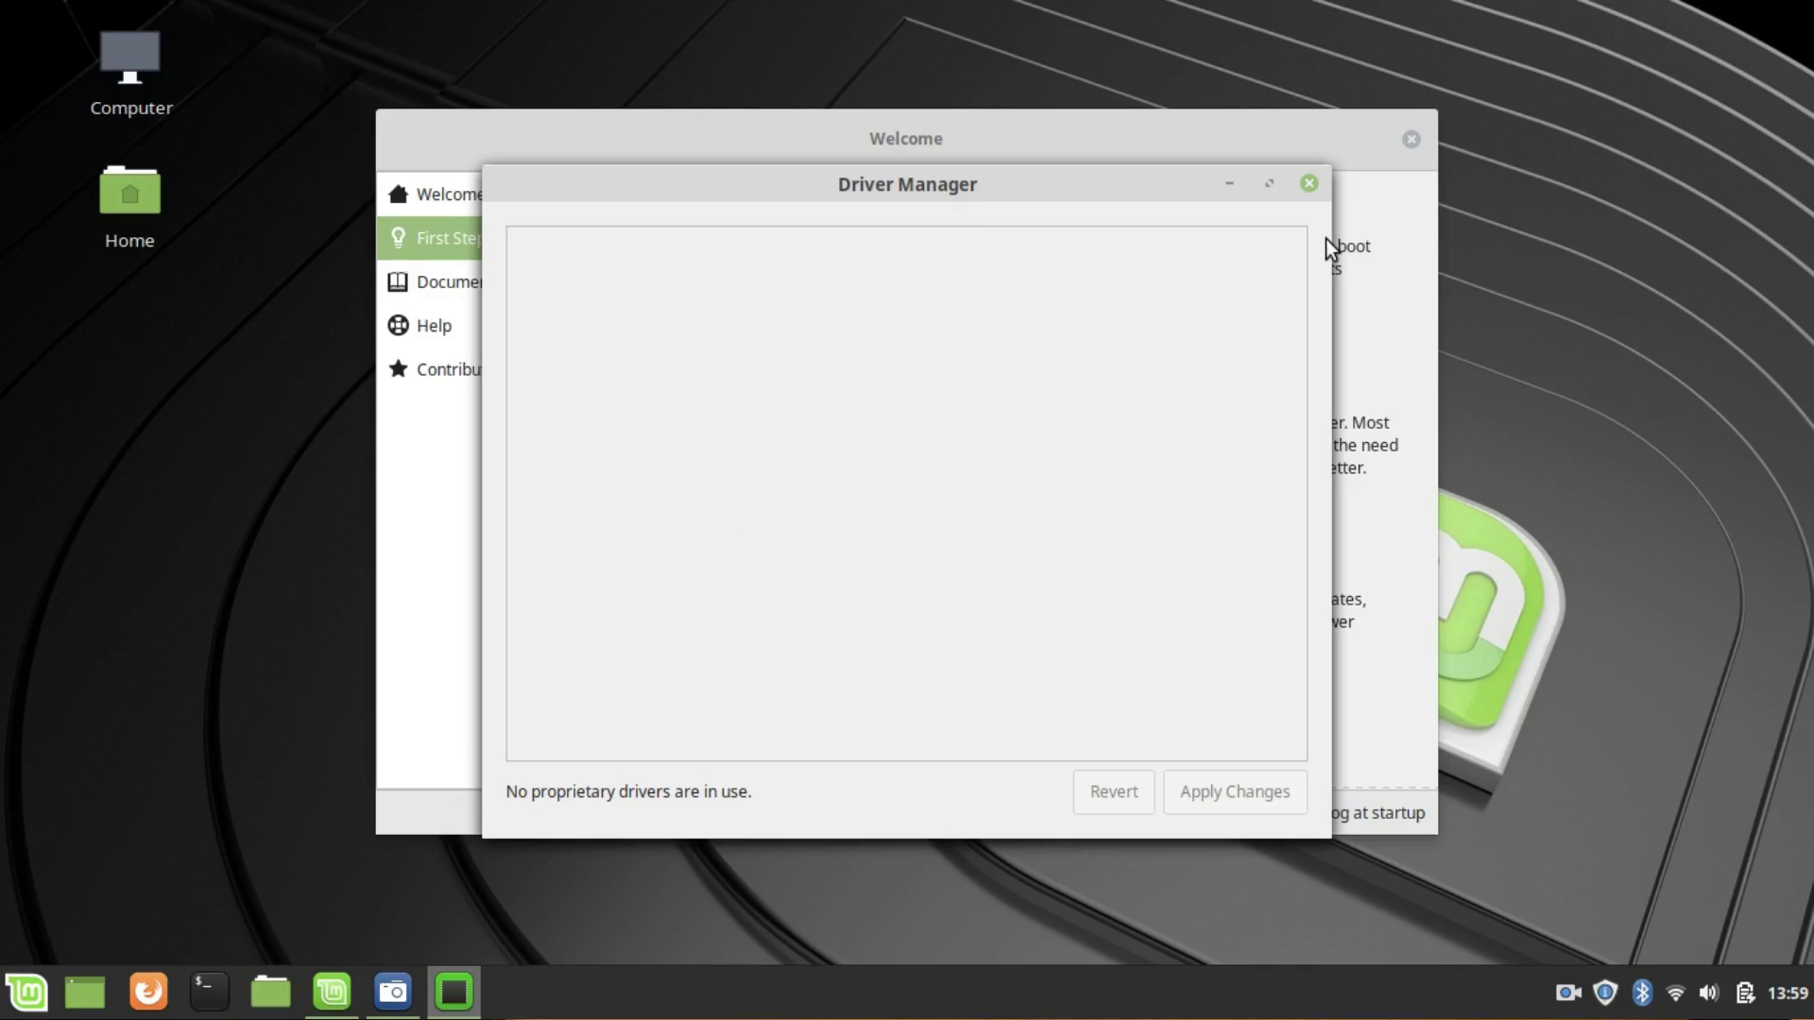
click(1308, 184)
- Open Update Manager, accept its introduction and the offer to switch to a local mirror, authenticating with the account password
click(1066, 686)
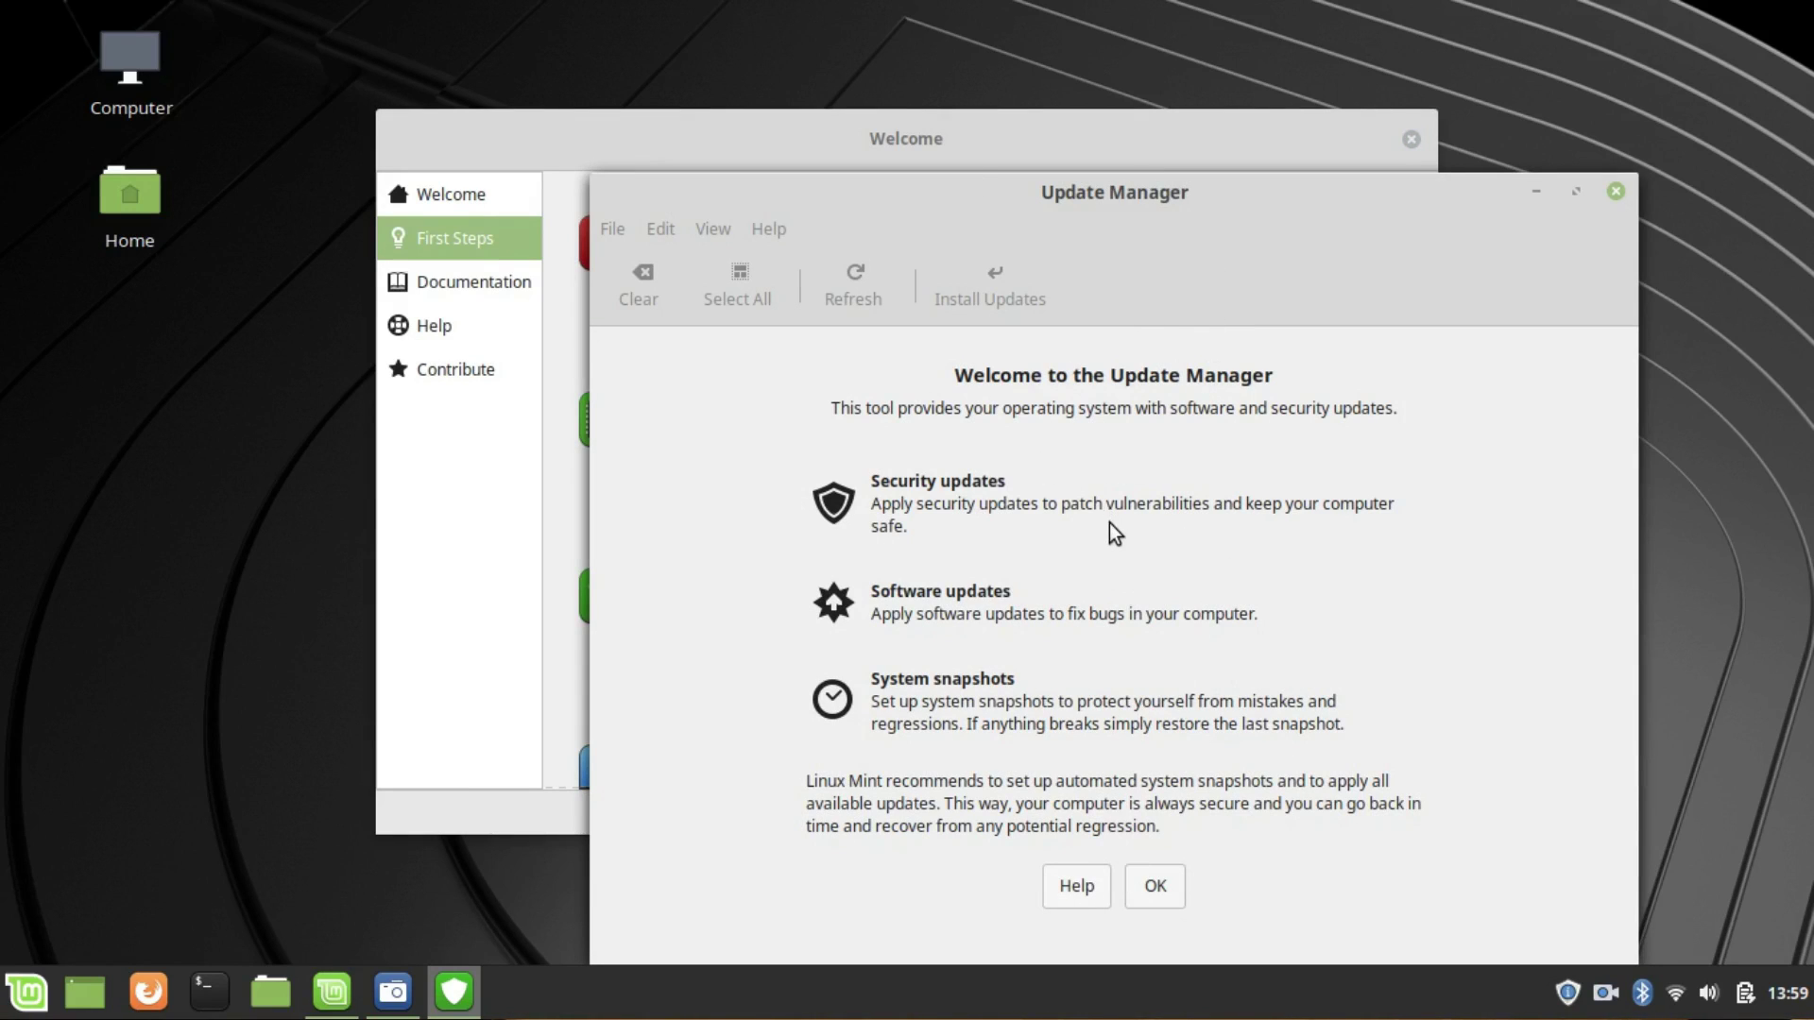
click(1175, 886)
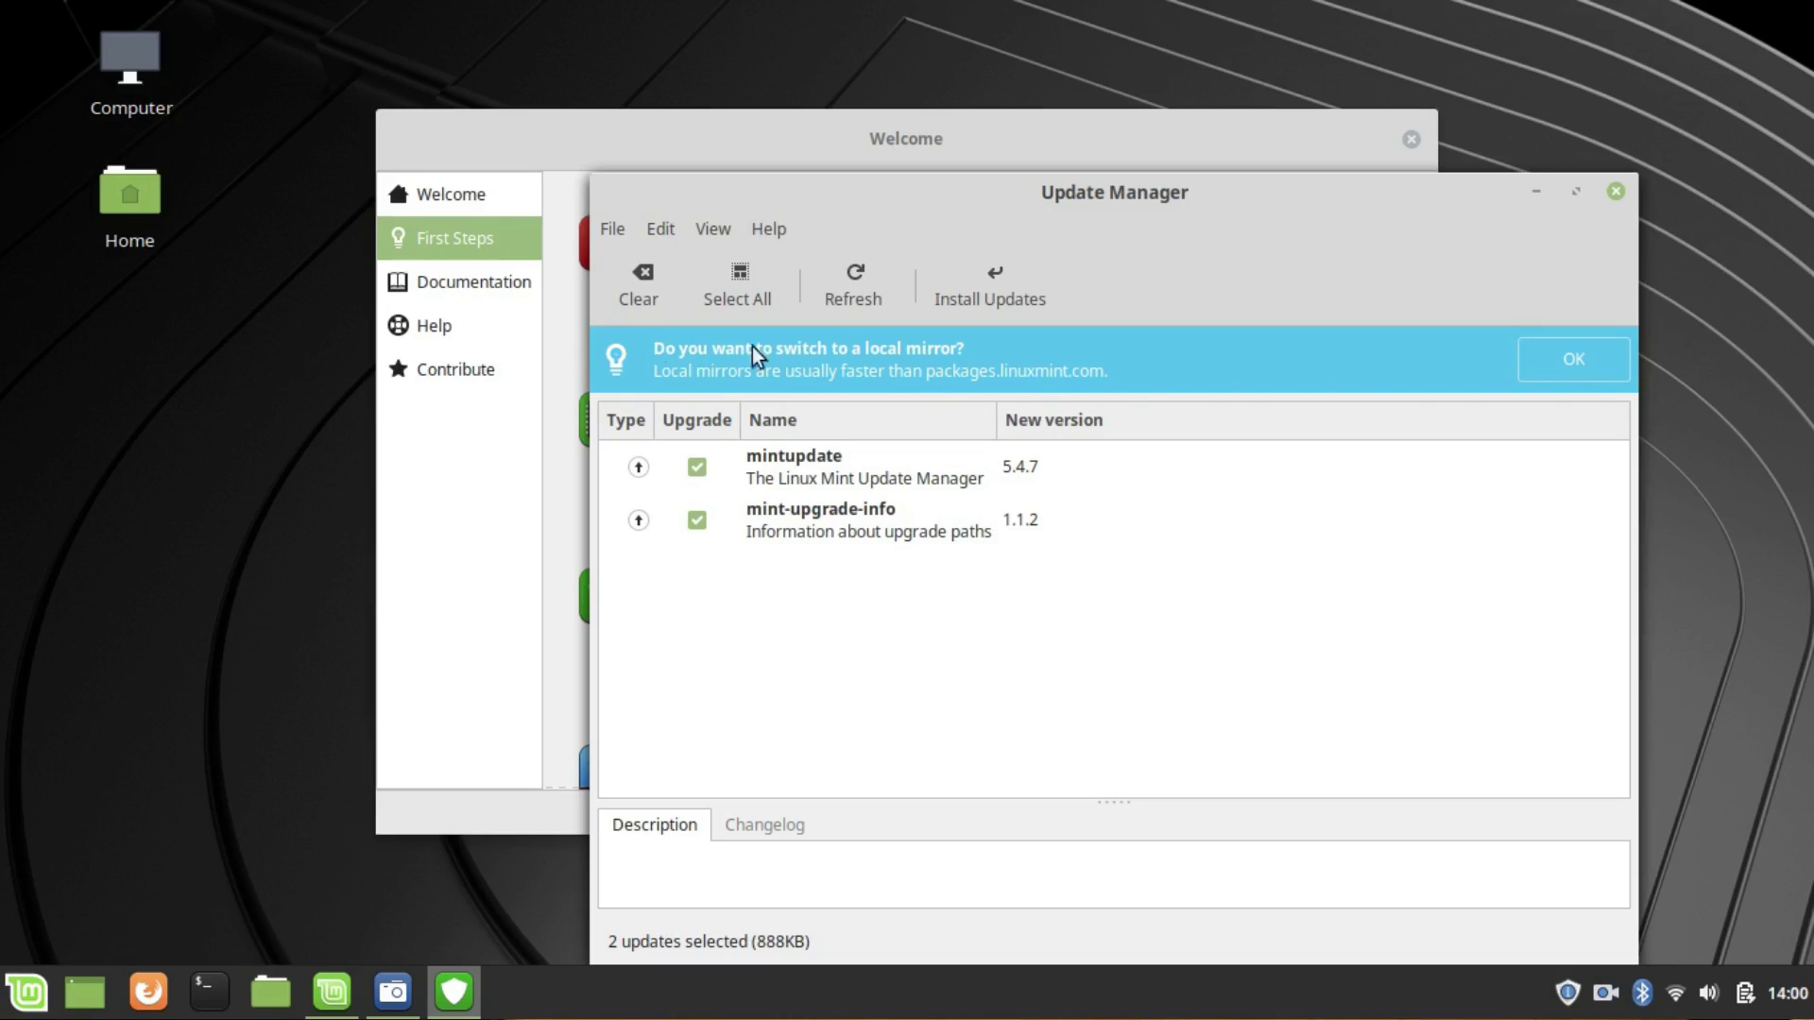
click(1600, 357)
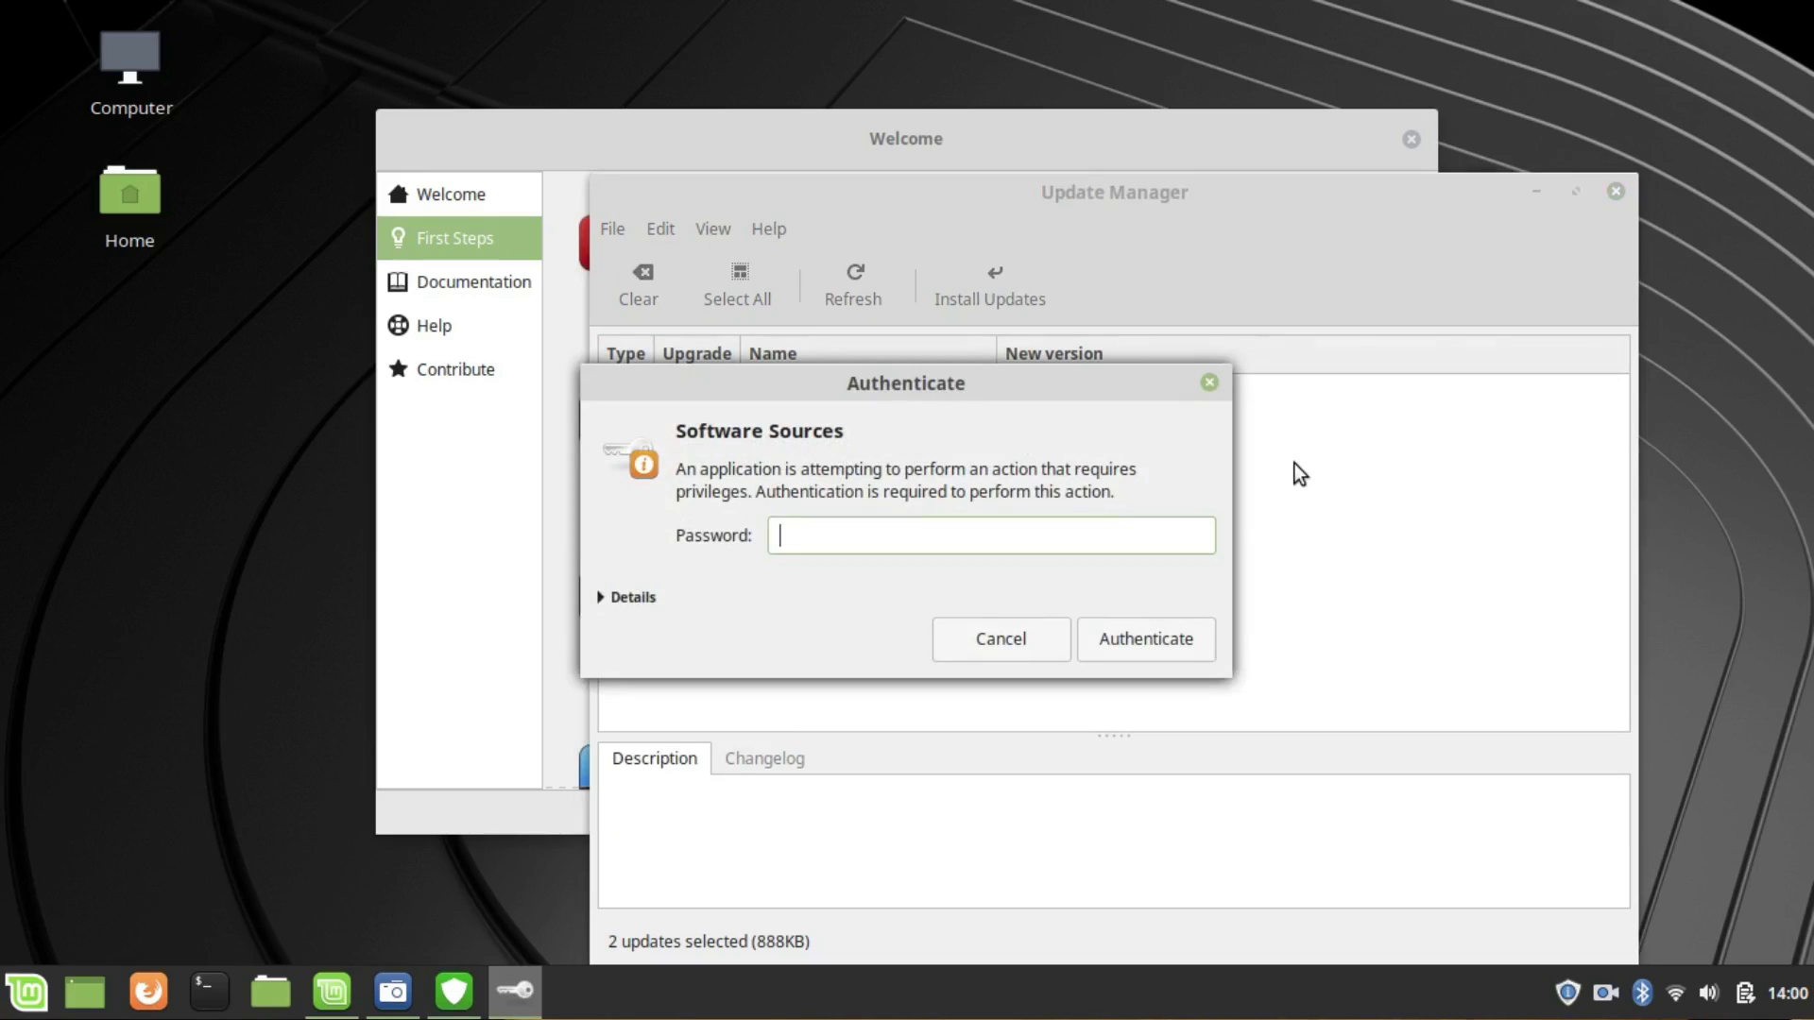
text(••••••)
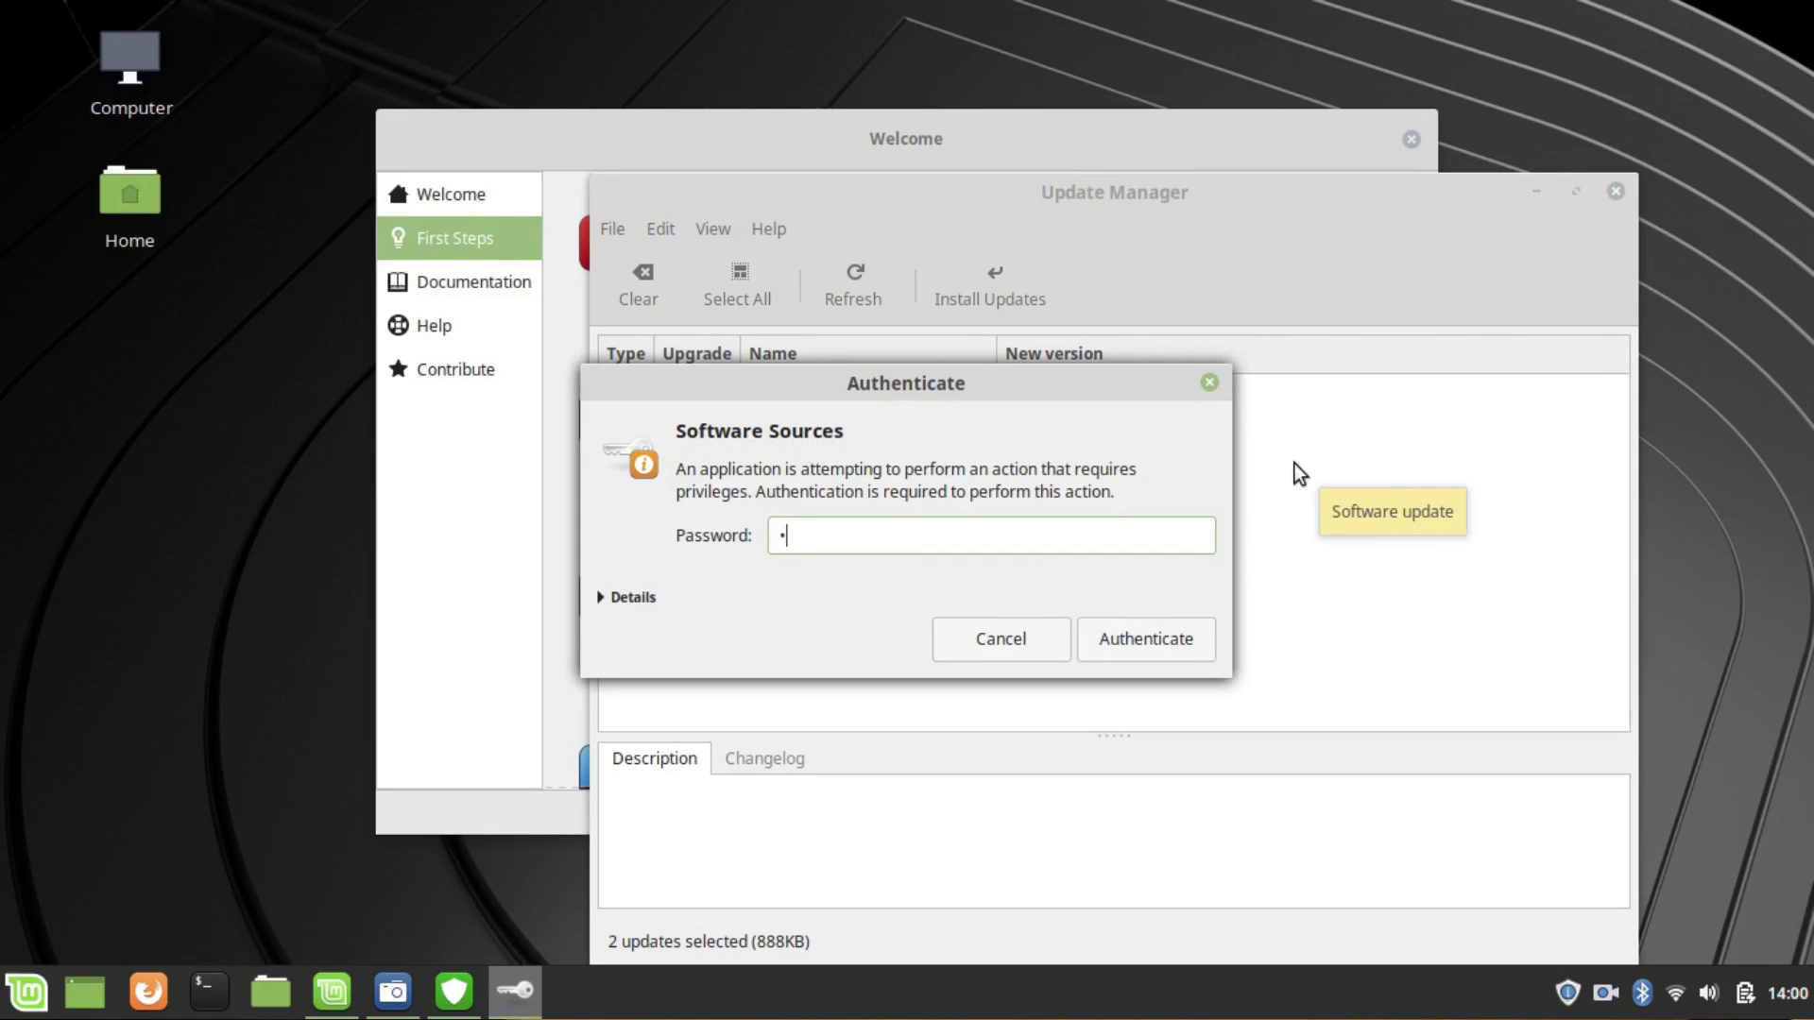
key(Return)
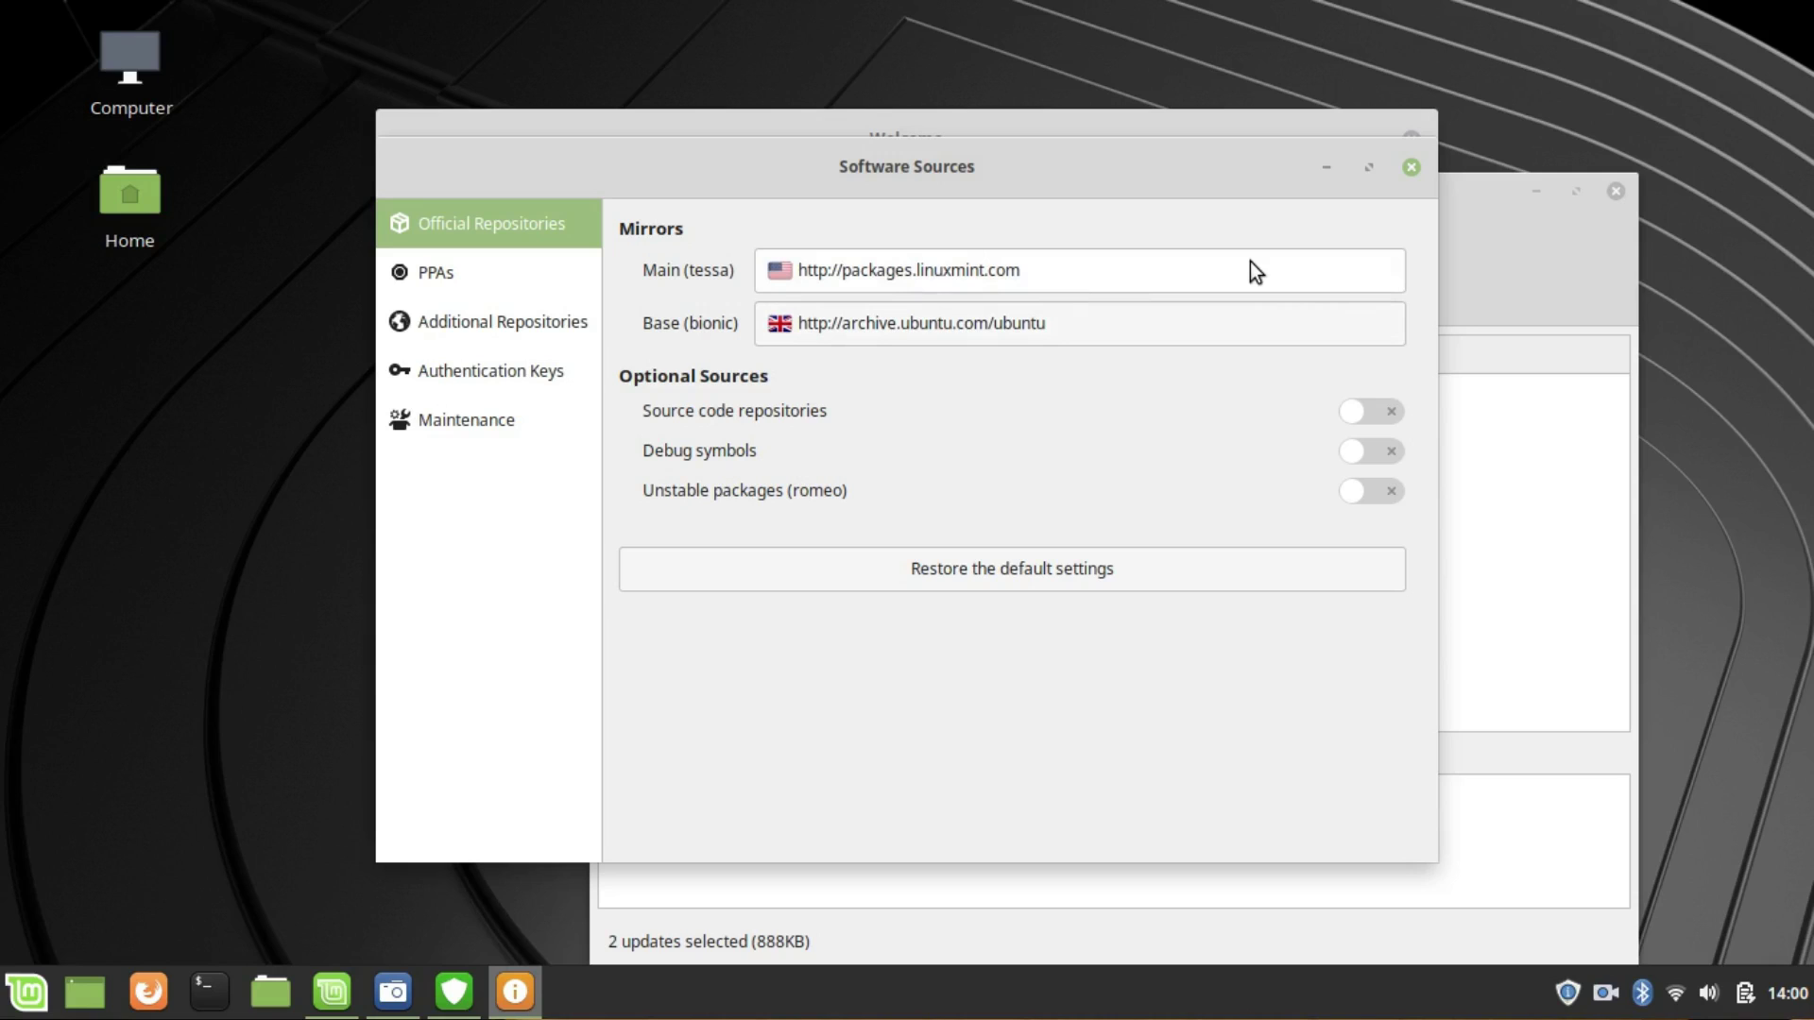
- Set the main (tessa) mirror to the Linux Mint server
click(1091, 266)
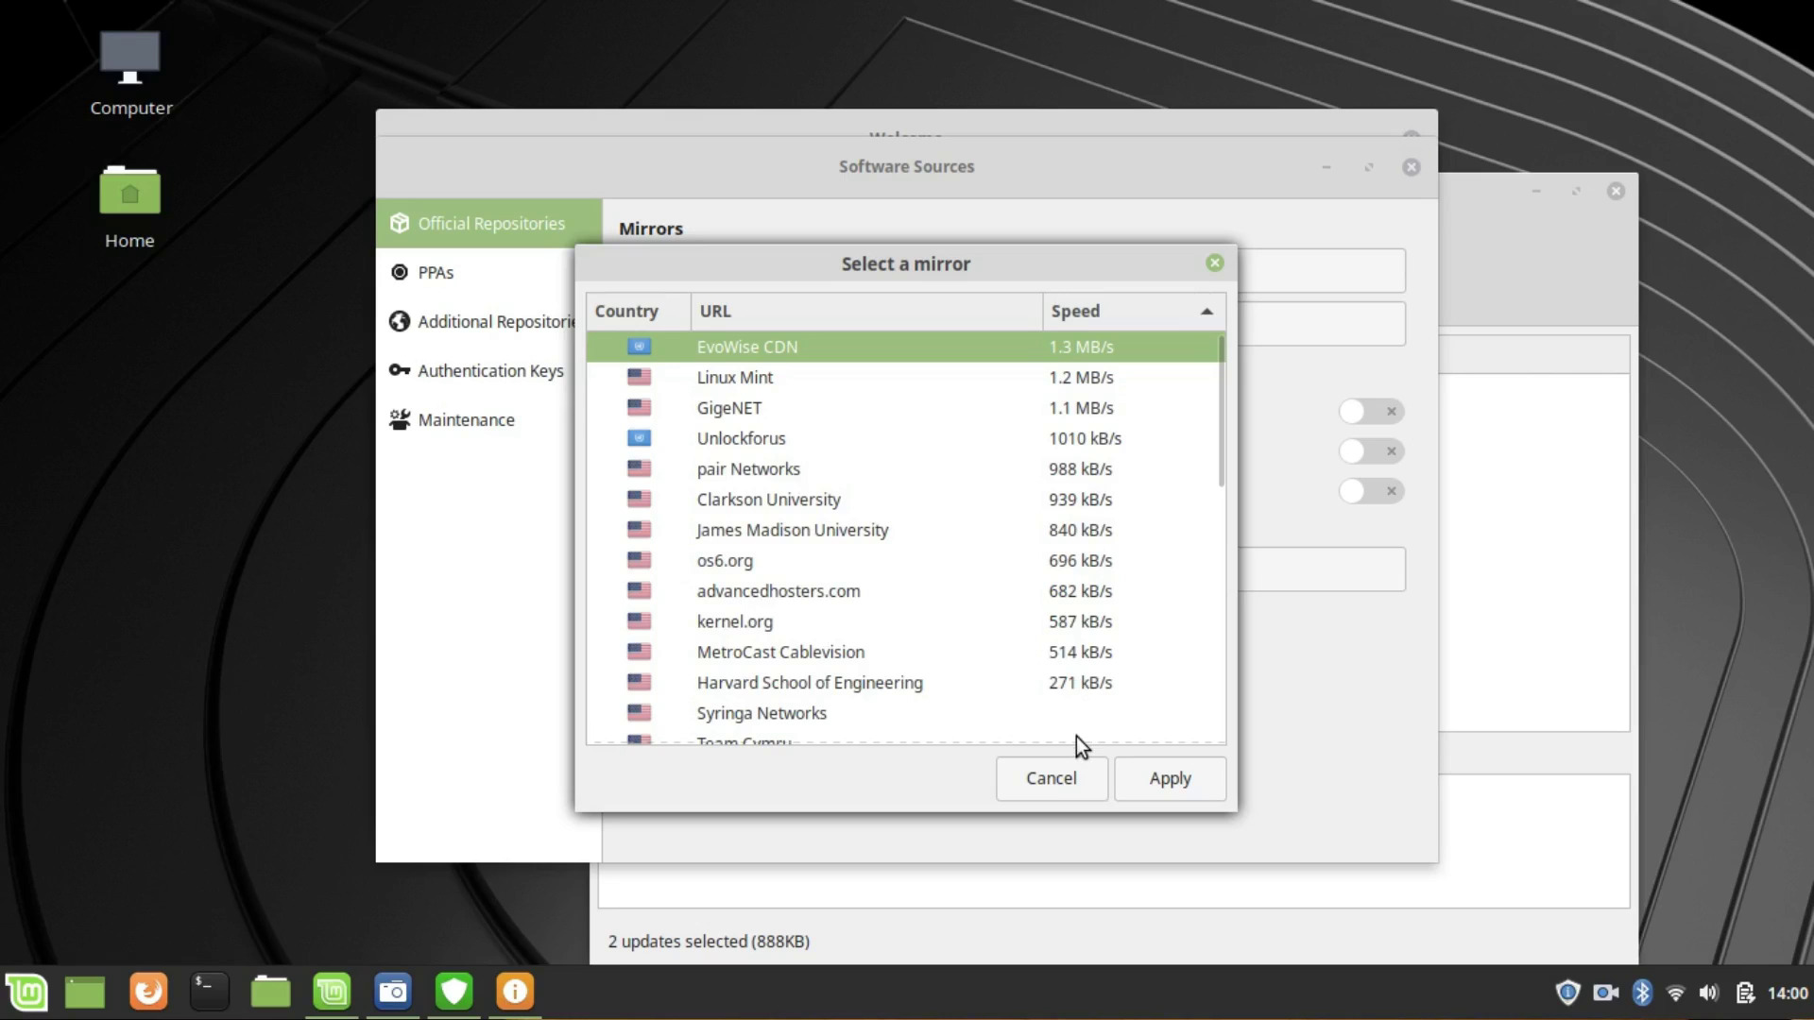
click(1078, 387)
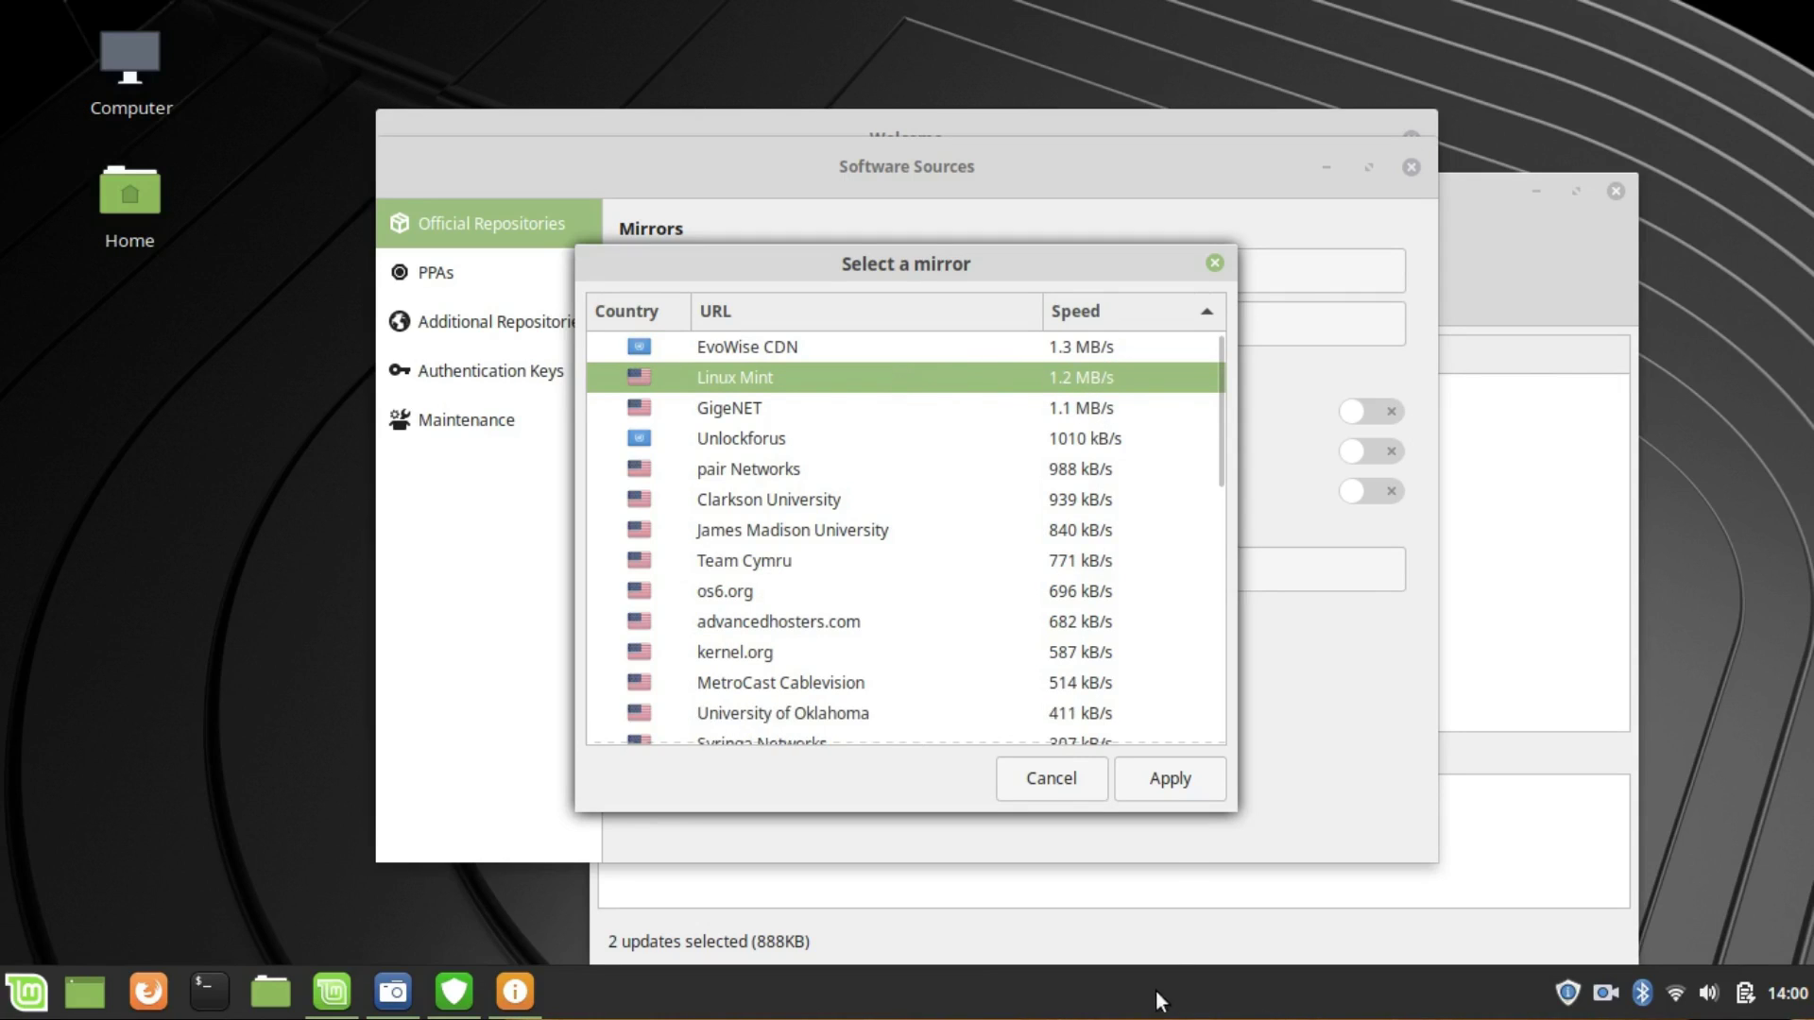
click(1171, 779)
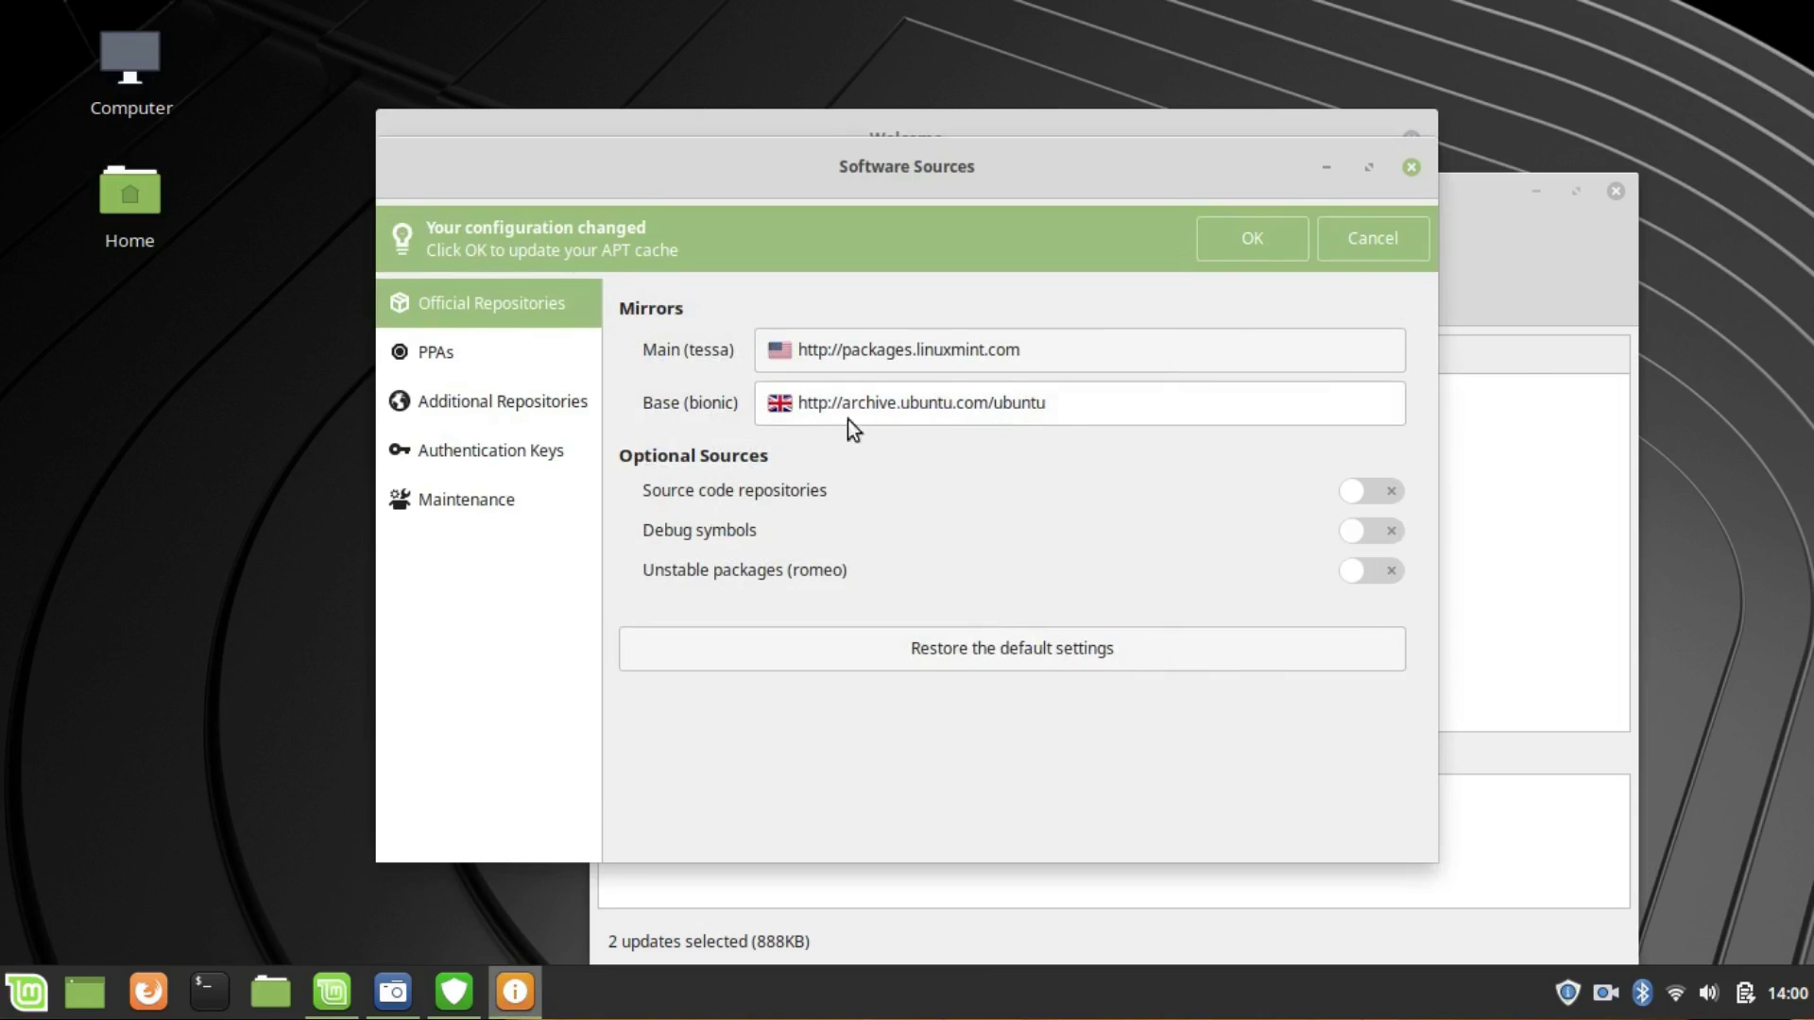
click(1082, 406)
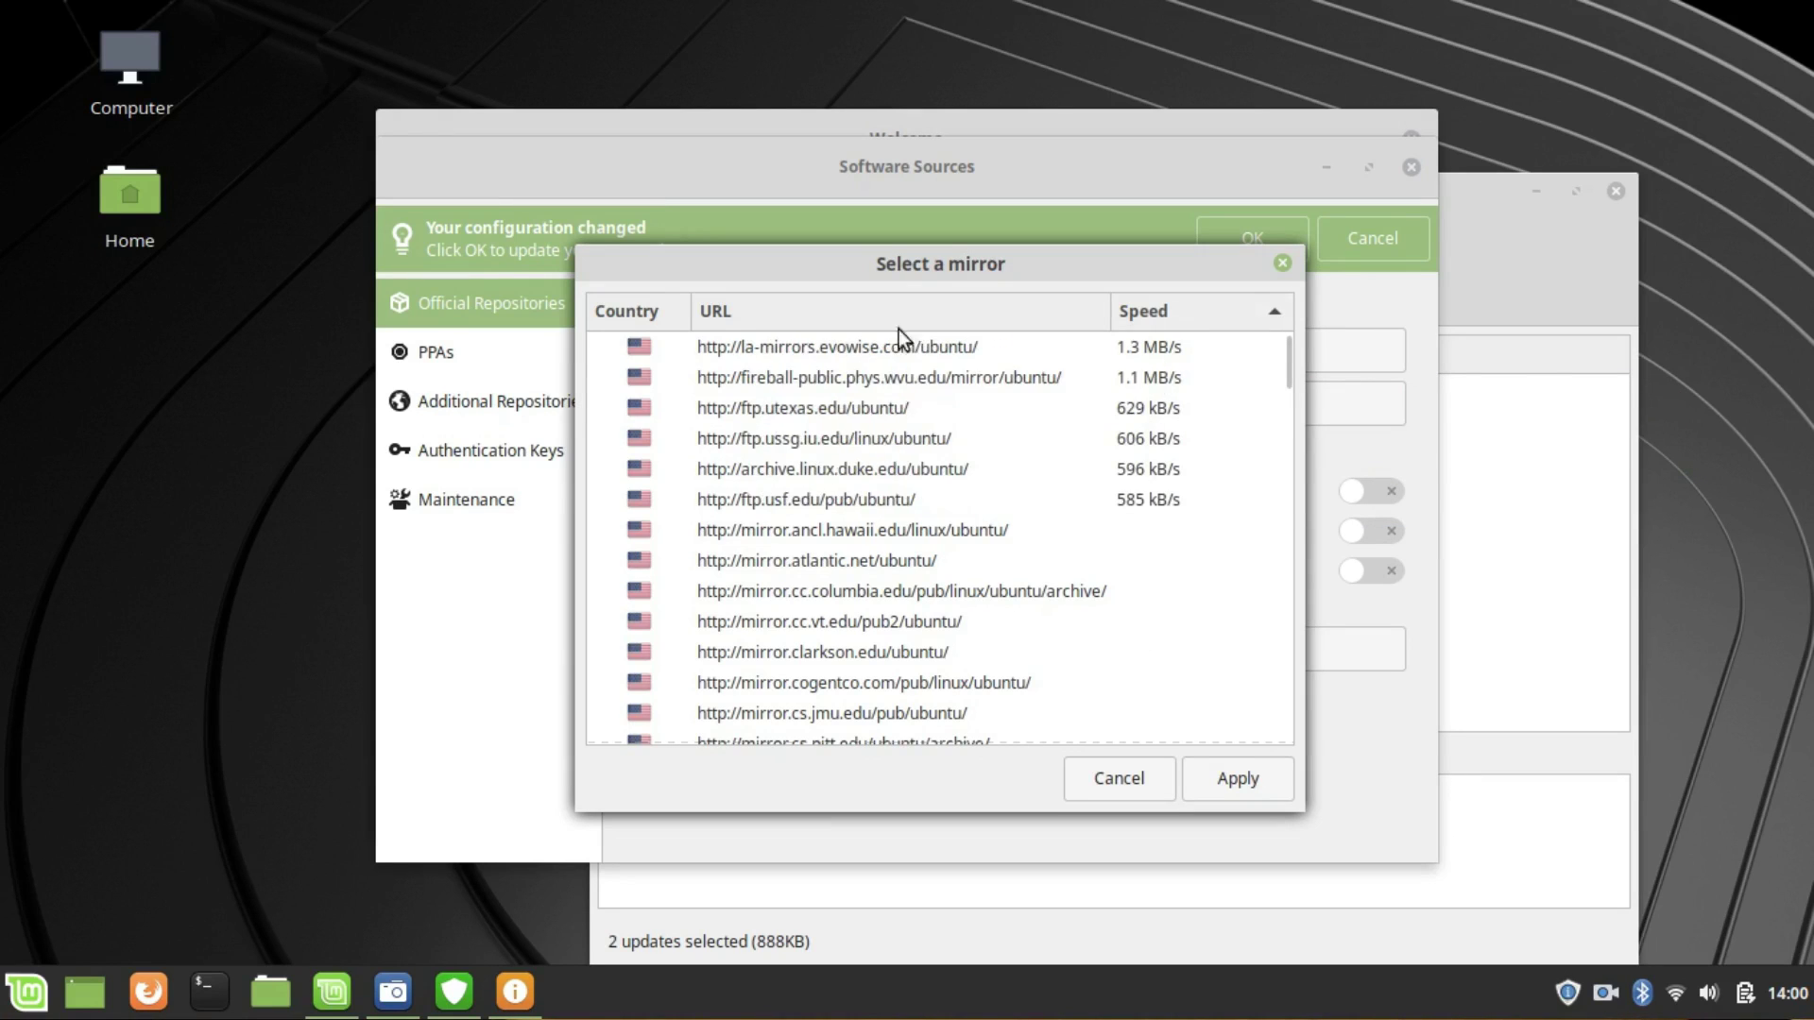
click(1095, 352)
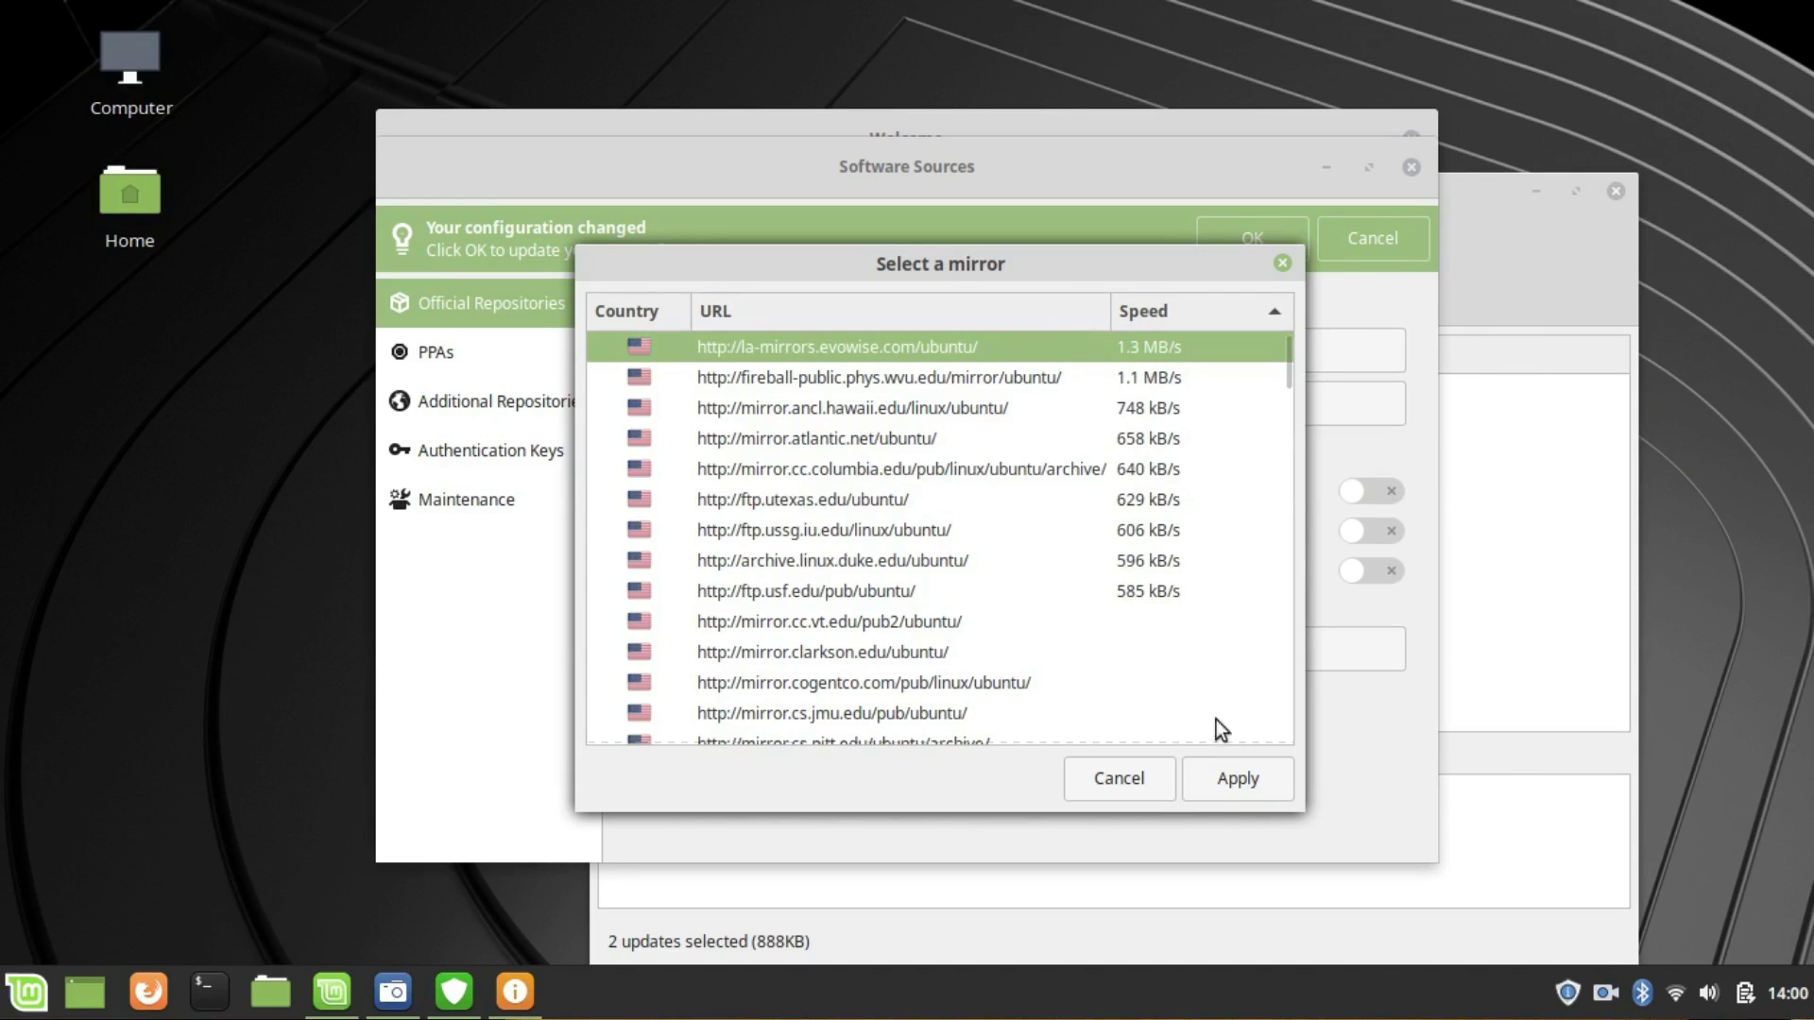
click(1216, 790)
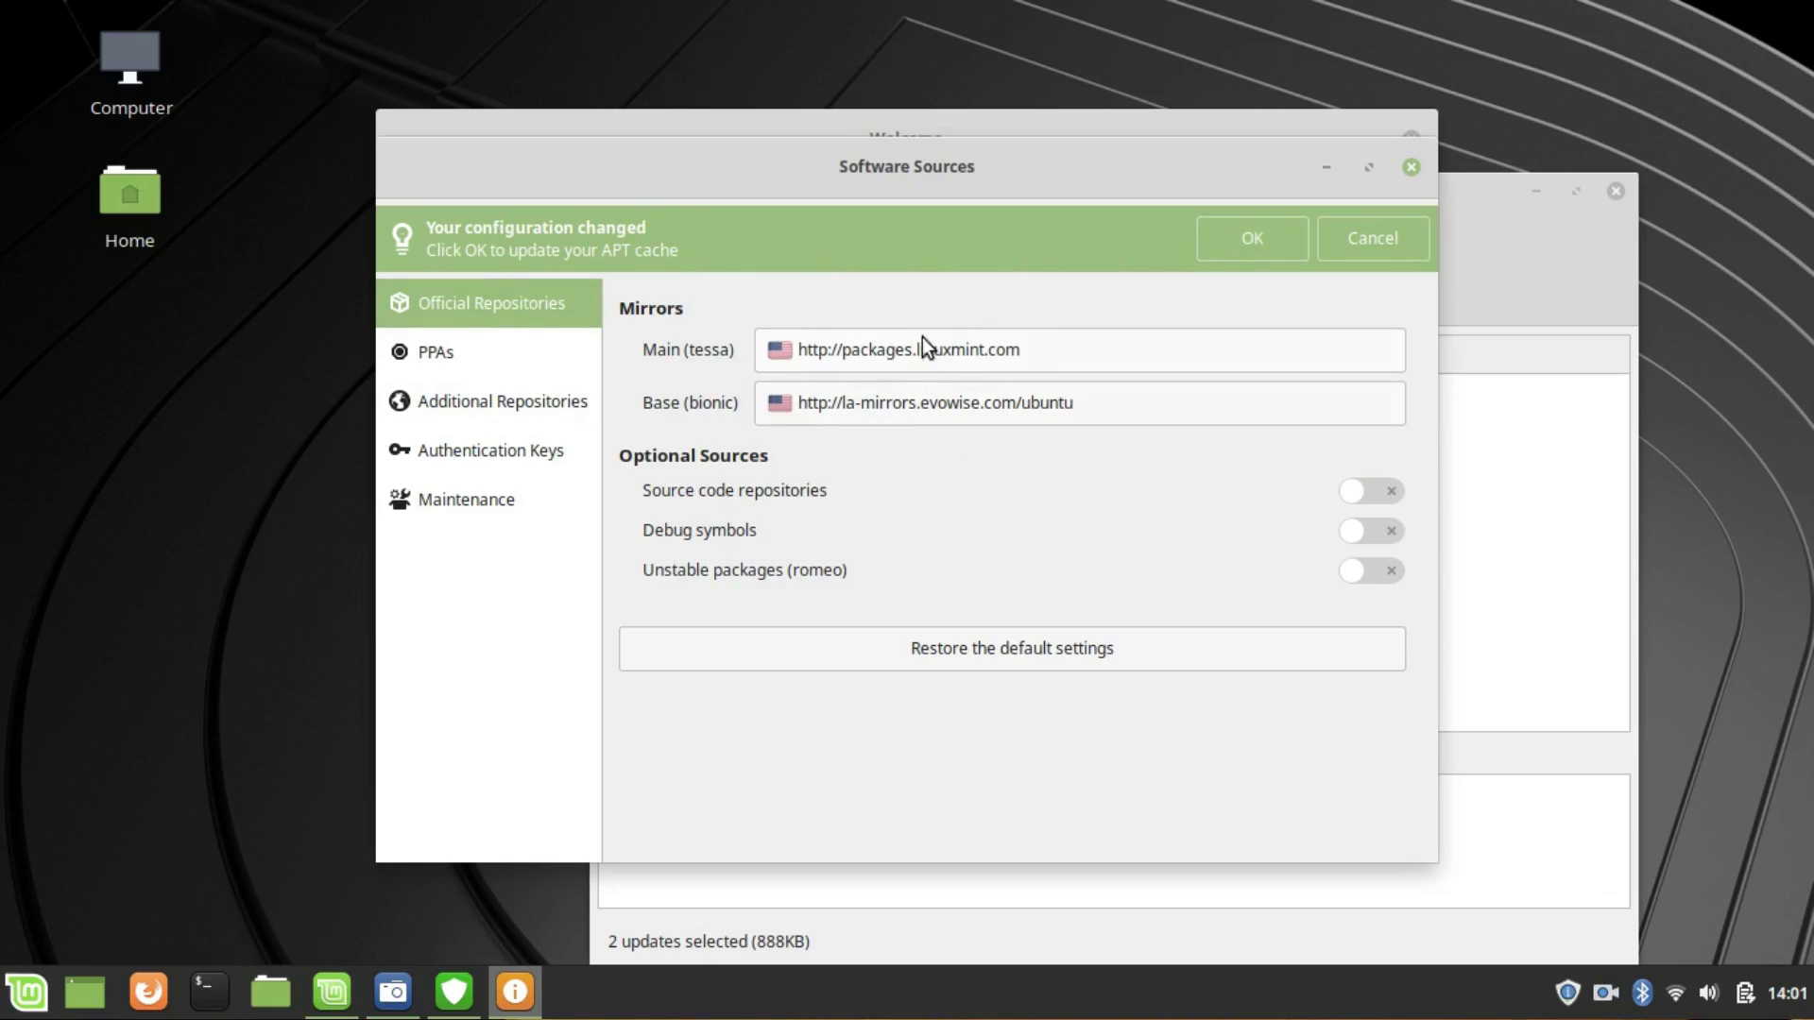
click(1245, 253)
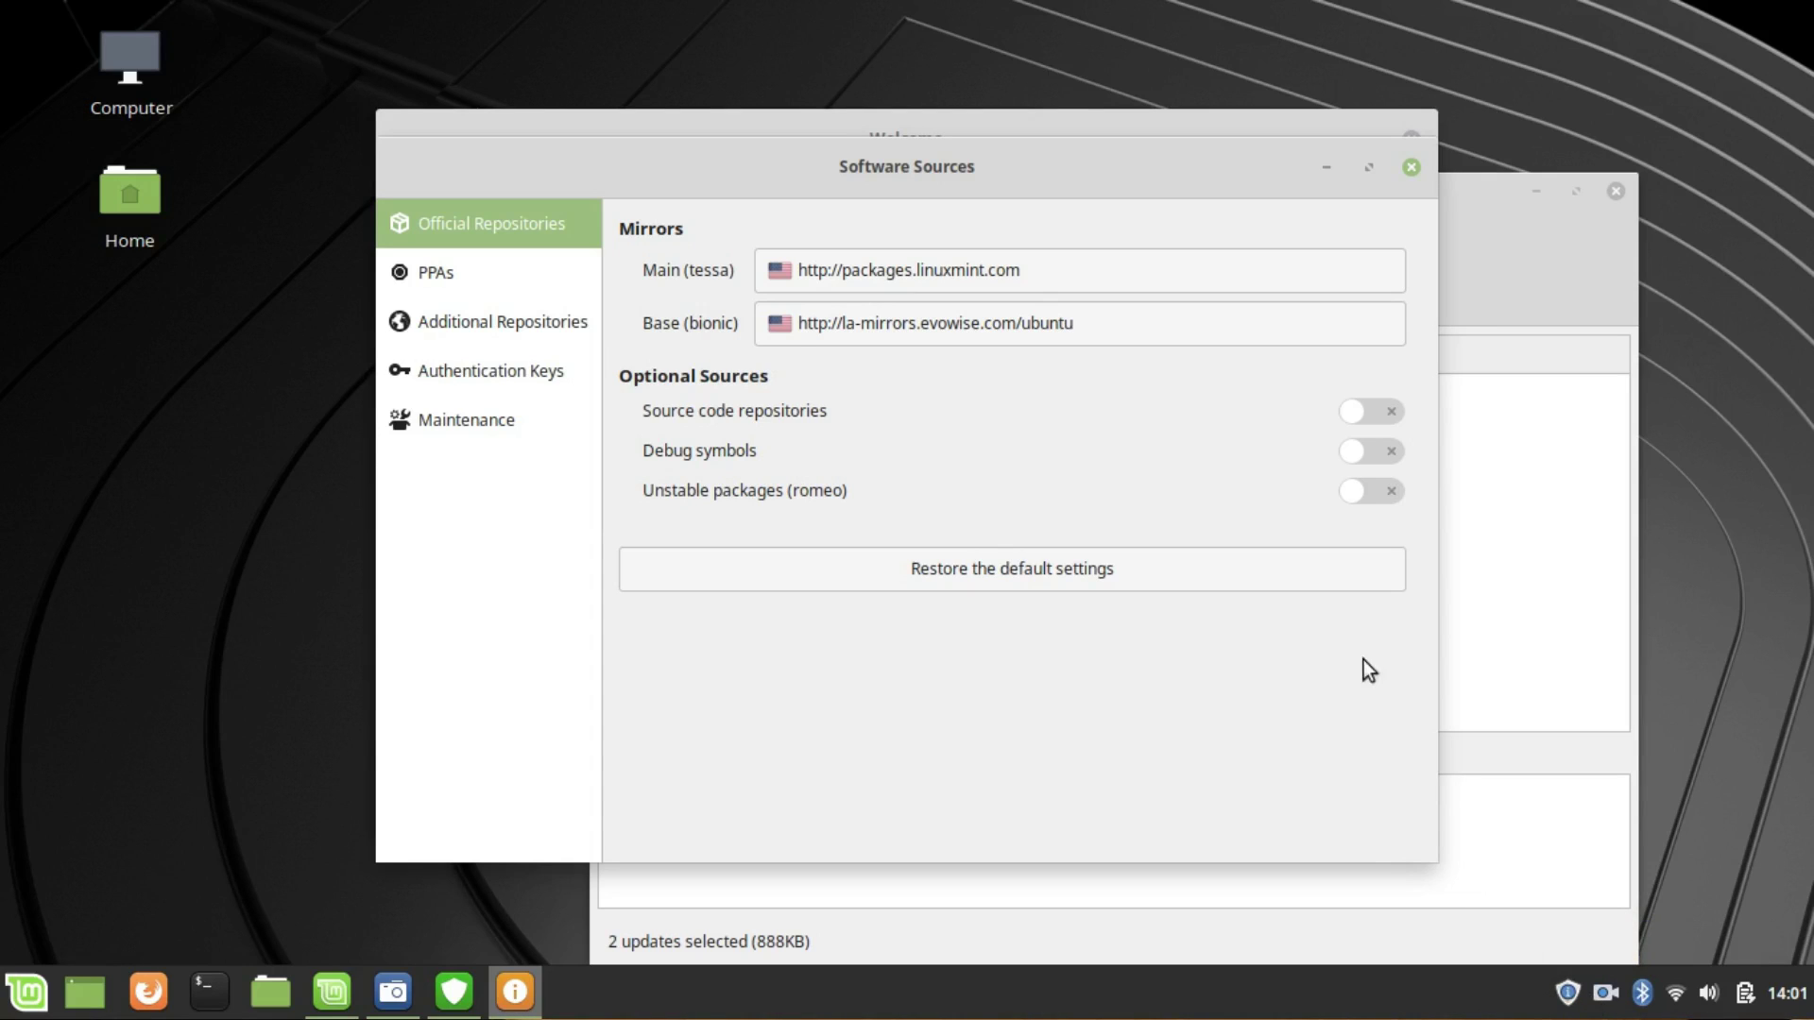
click(1409, 168)
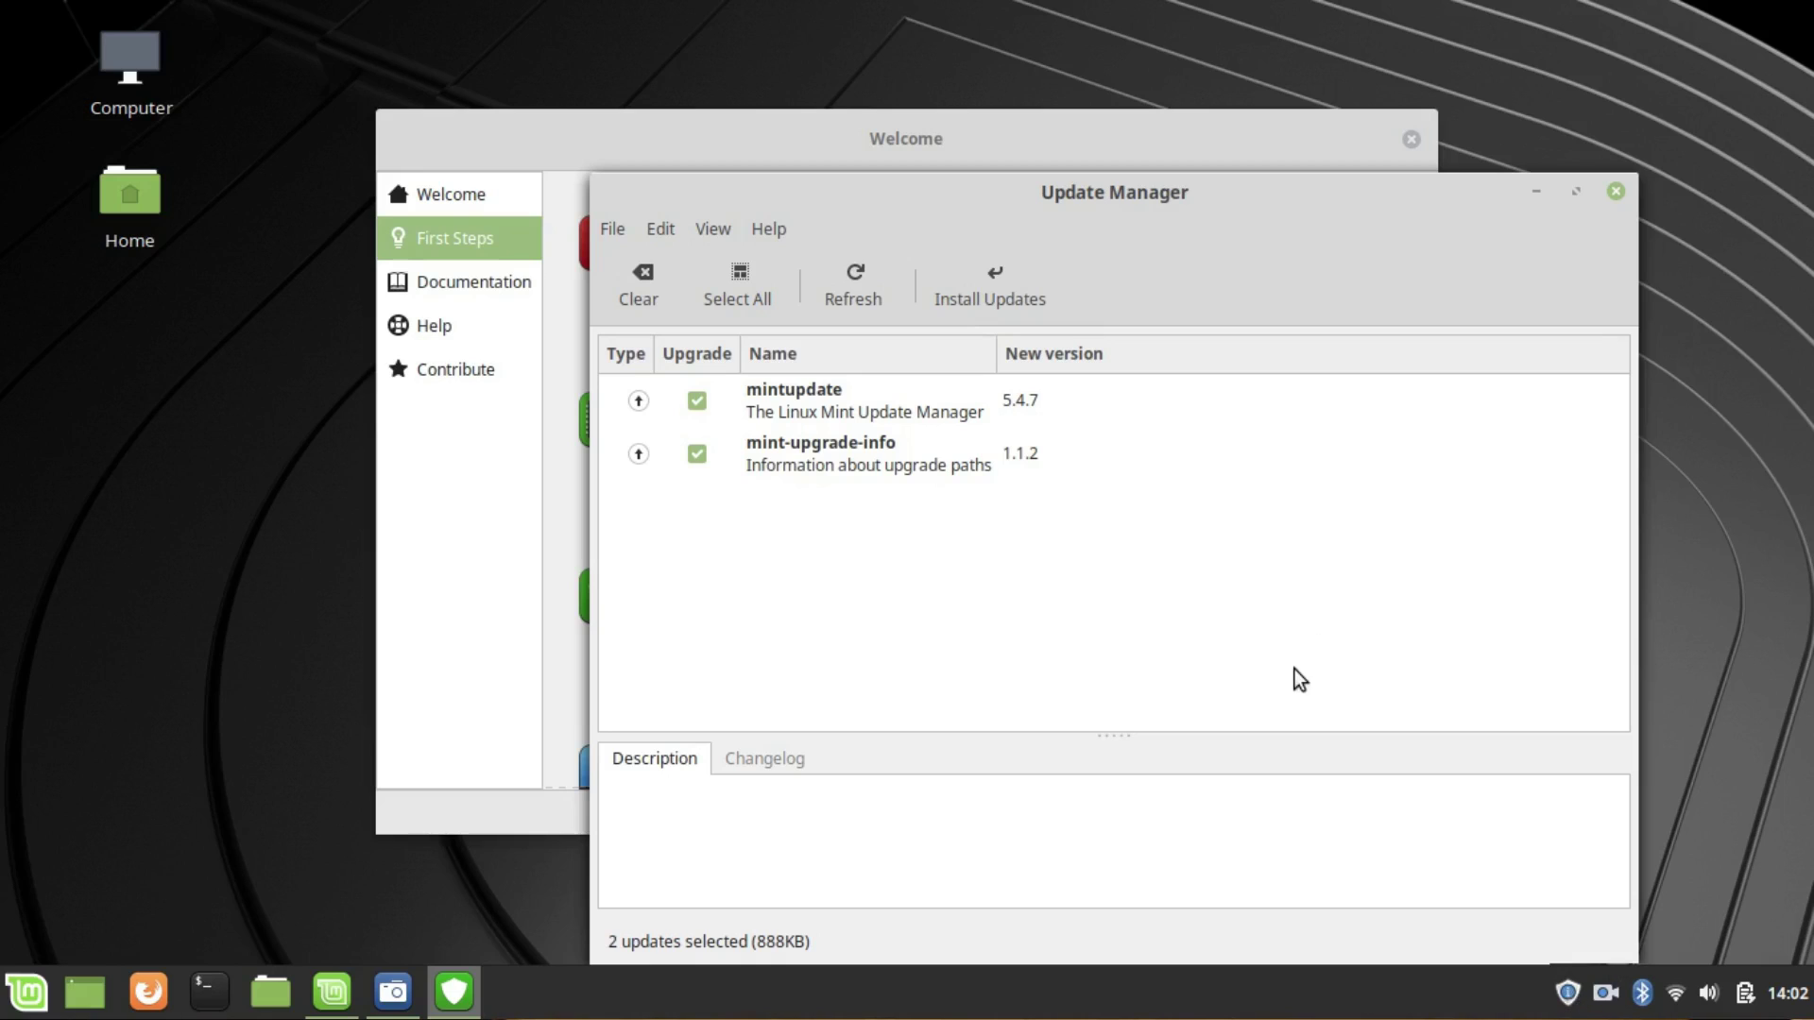
- Review the Update Manager preferences for options, levels, auto-refresh, blacklist and auto-upgrade, discard any changes and close Update Manager
click(665, 229)
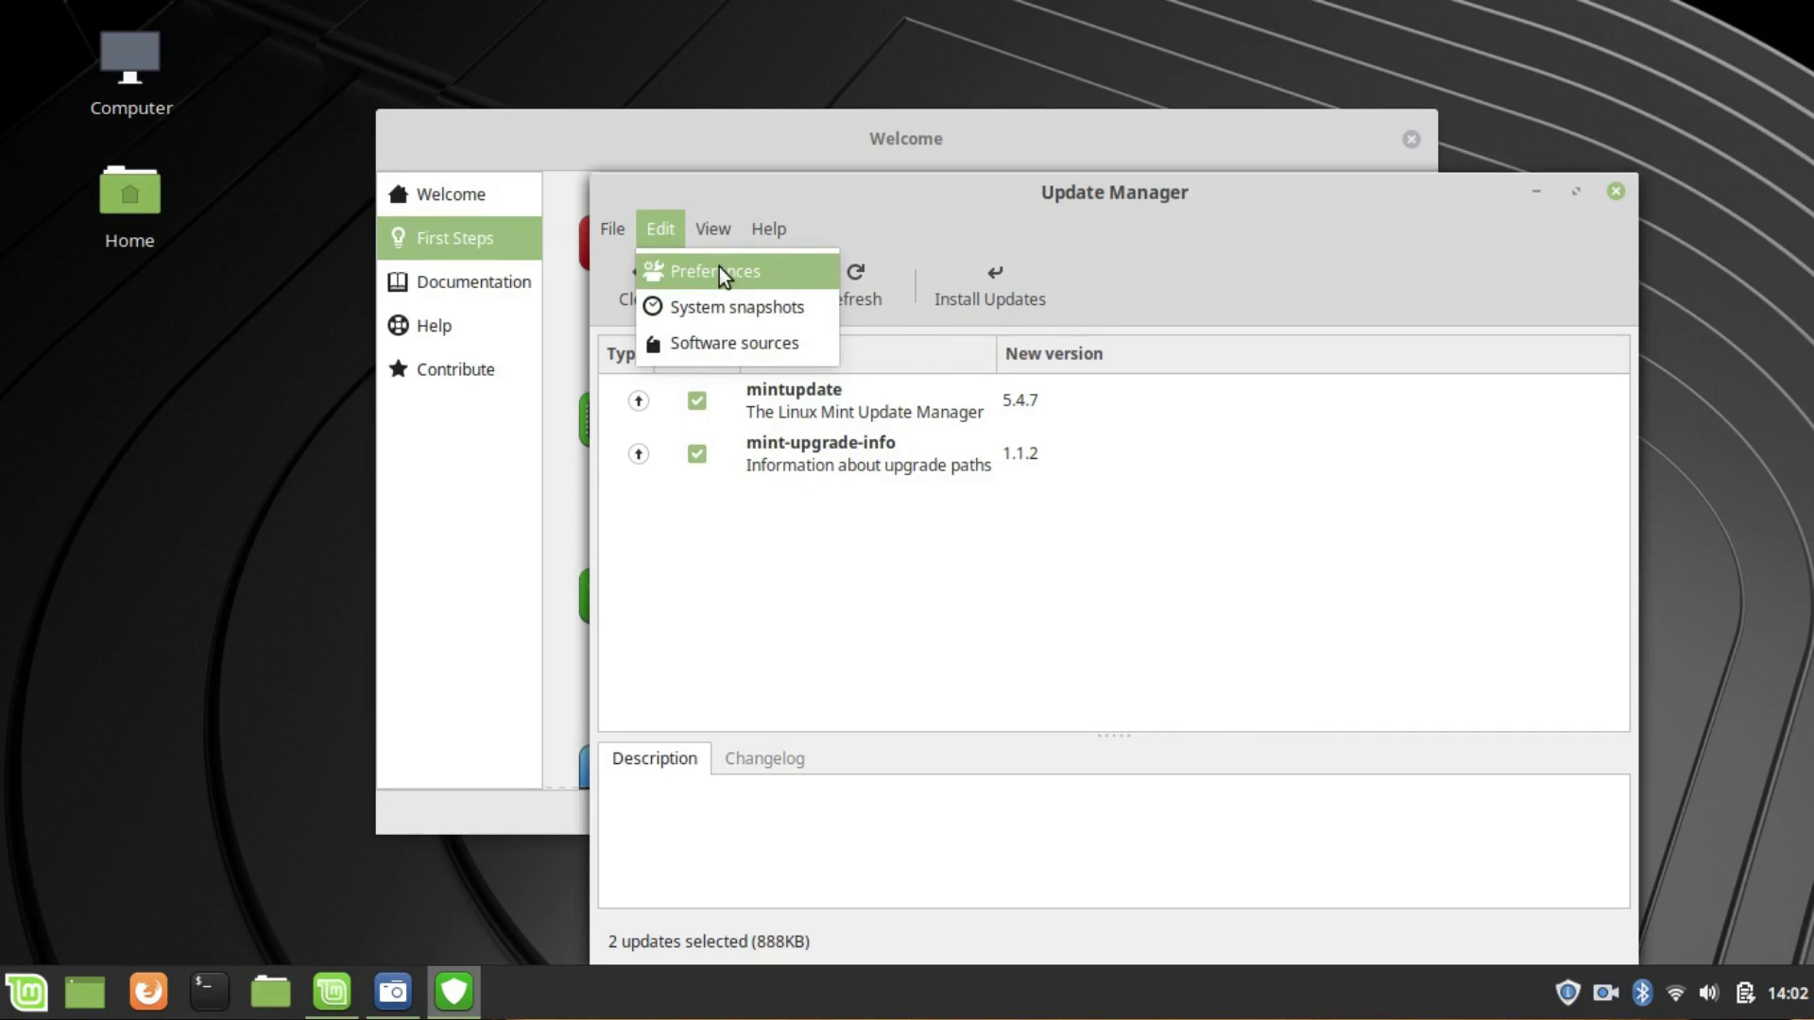
click(712, 340)
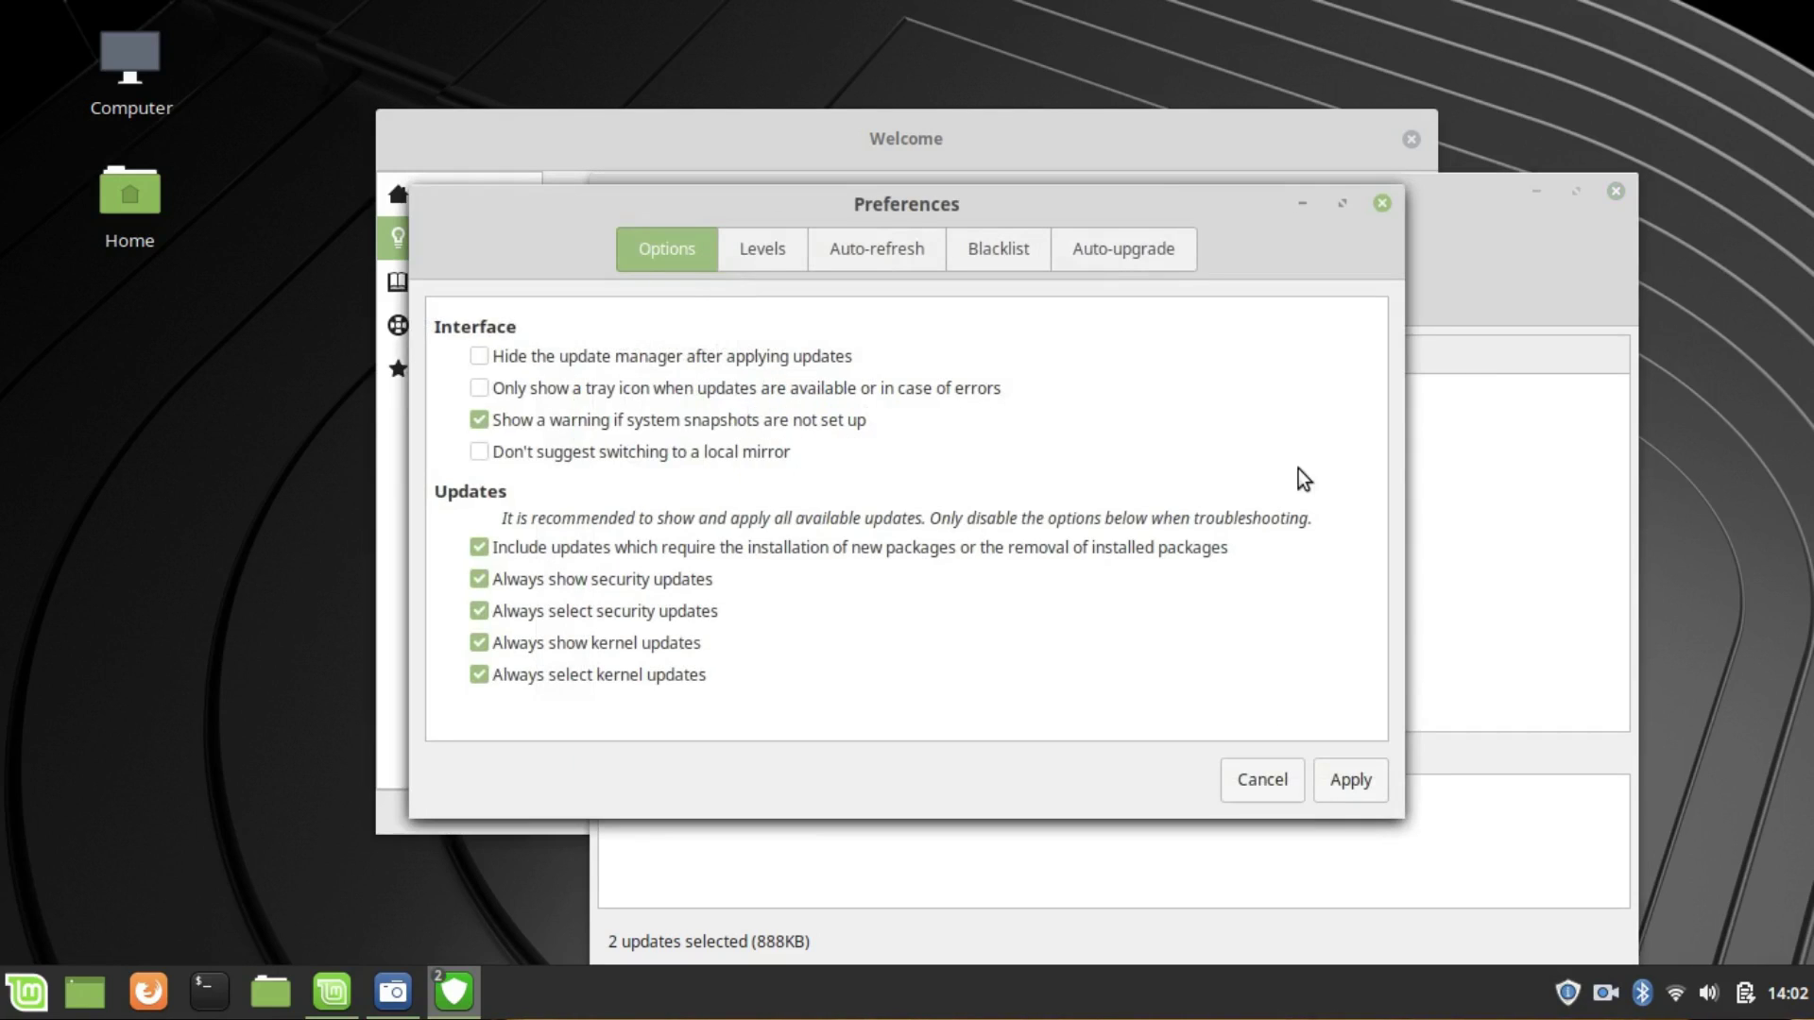
click(761, 247)
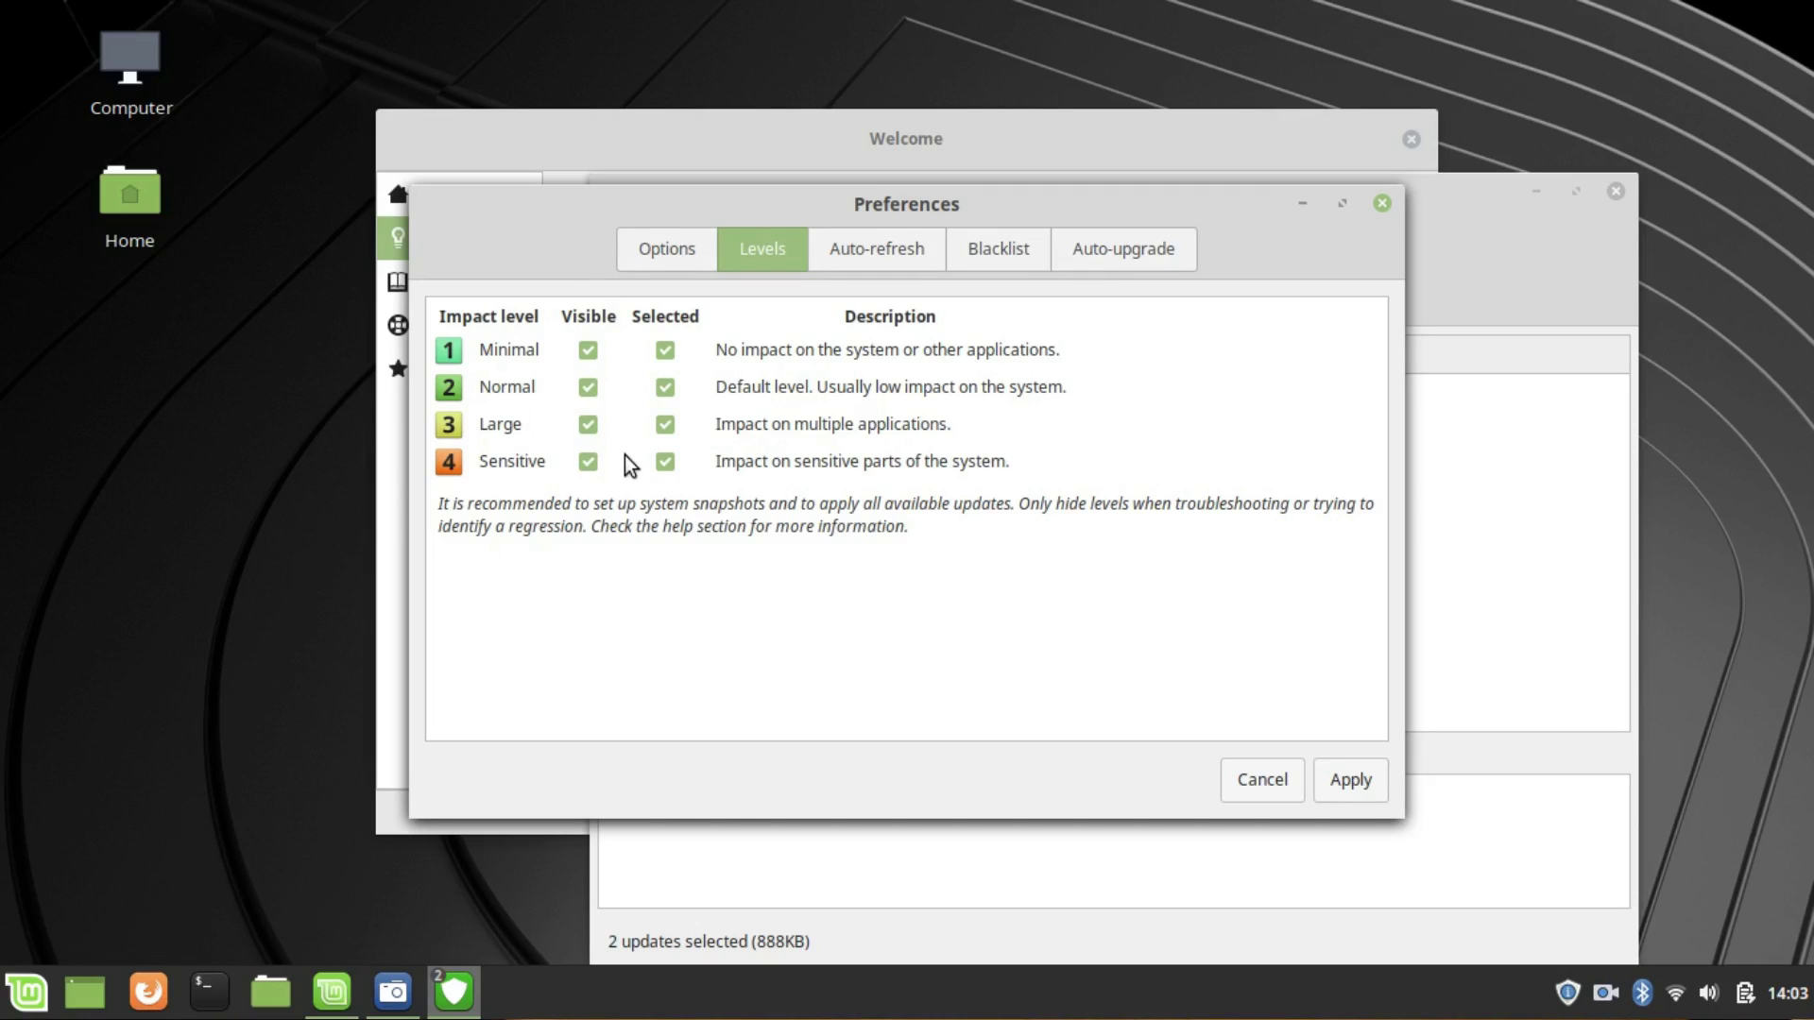
click(653, 266)
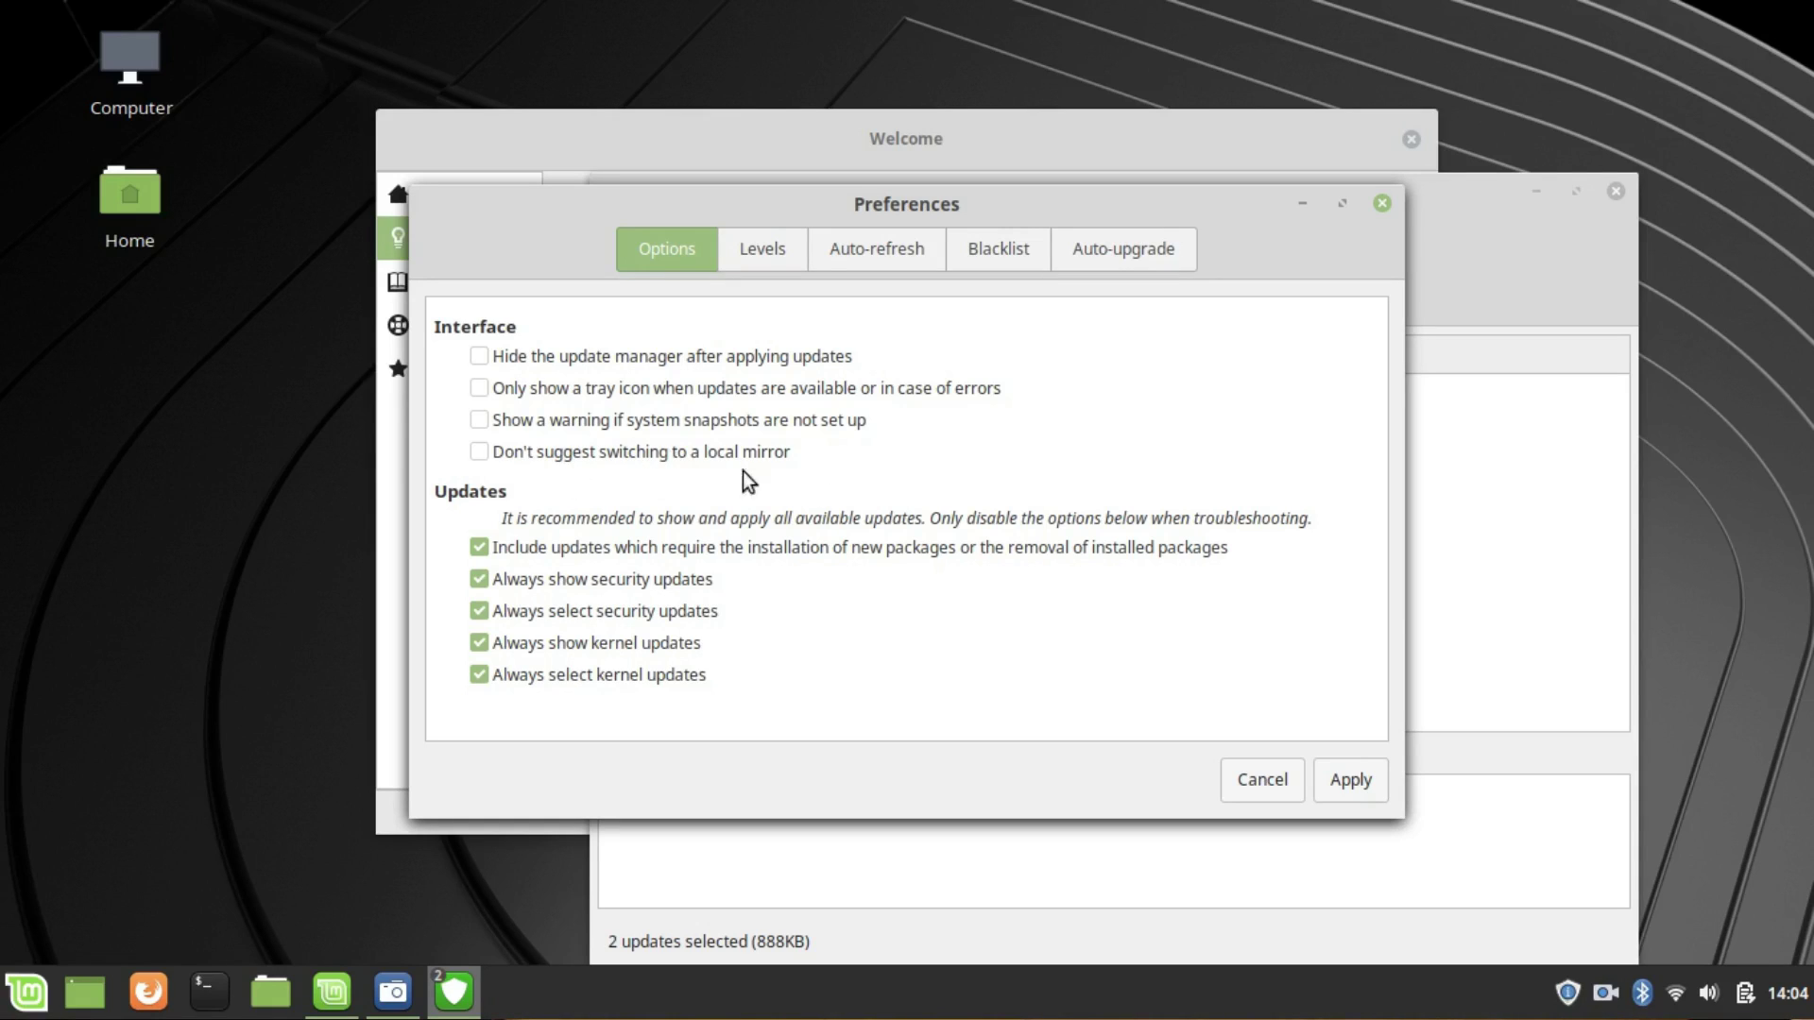
click(852, 263)
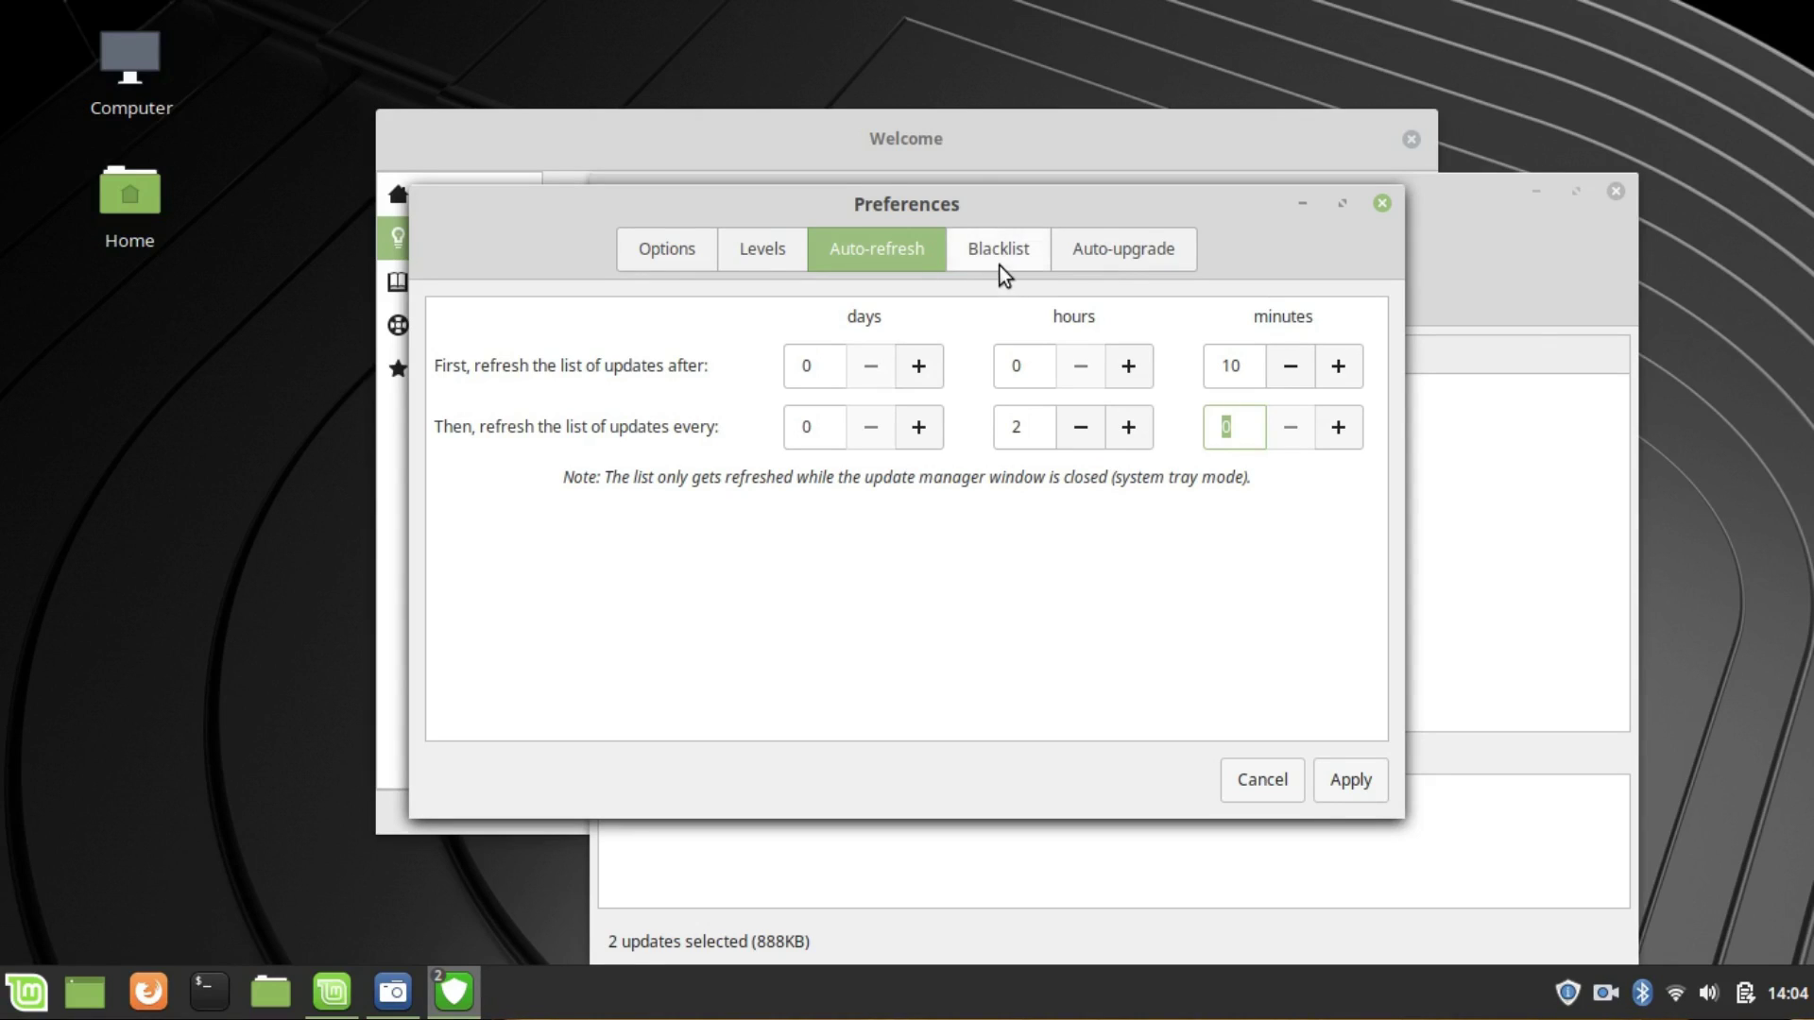
click(969, 255)
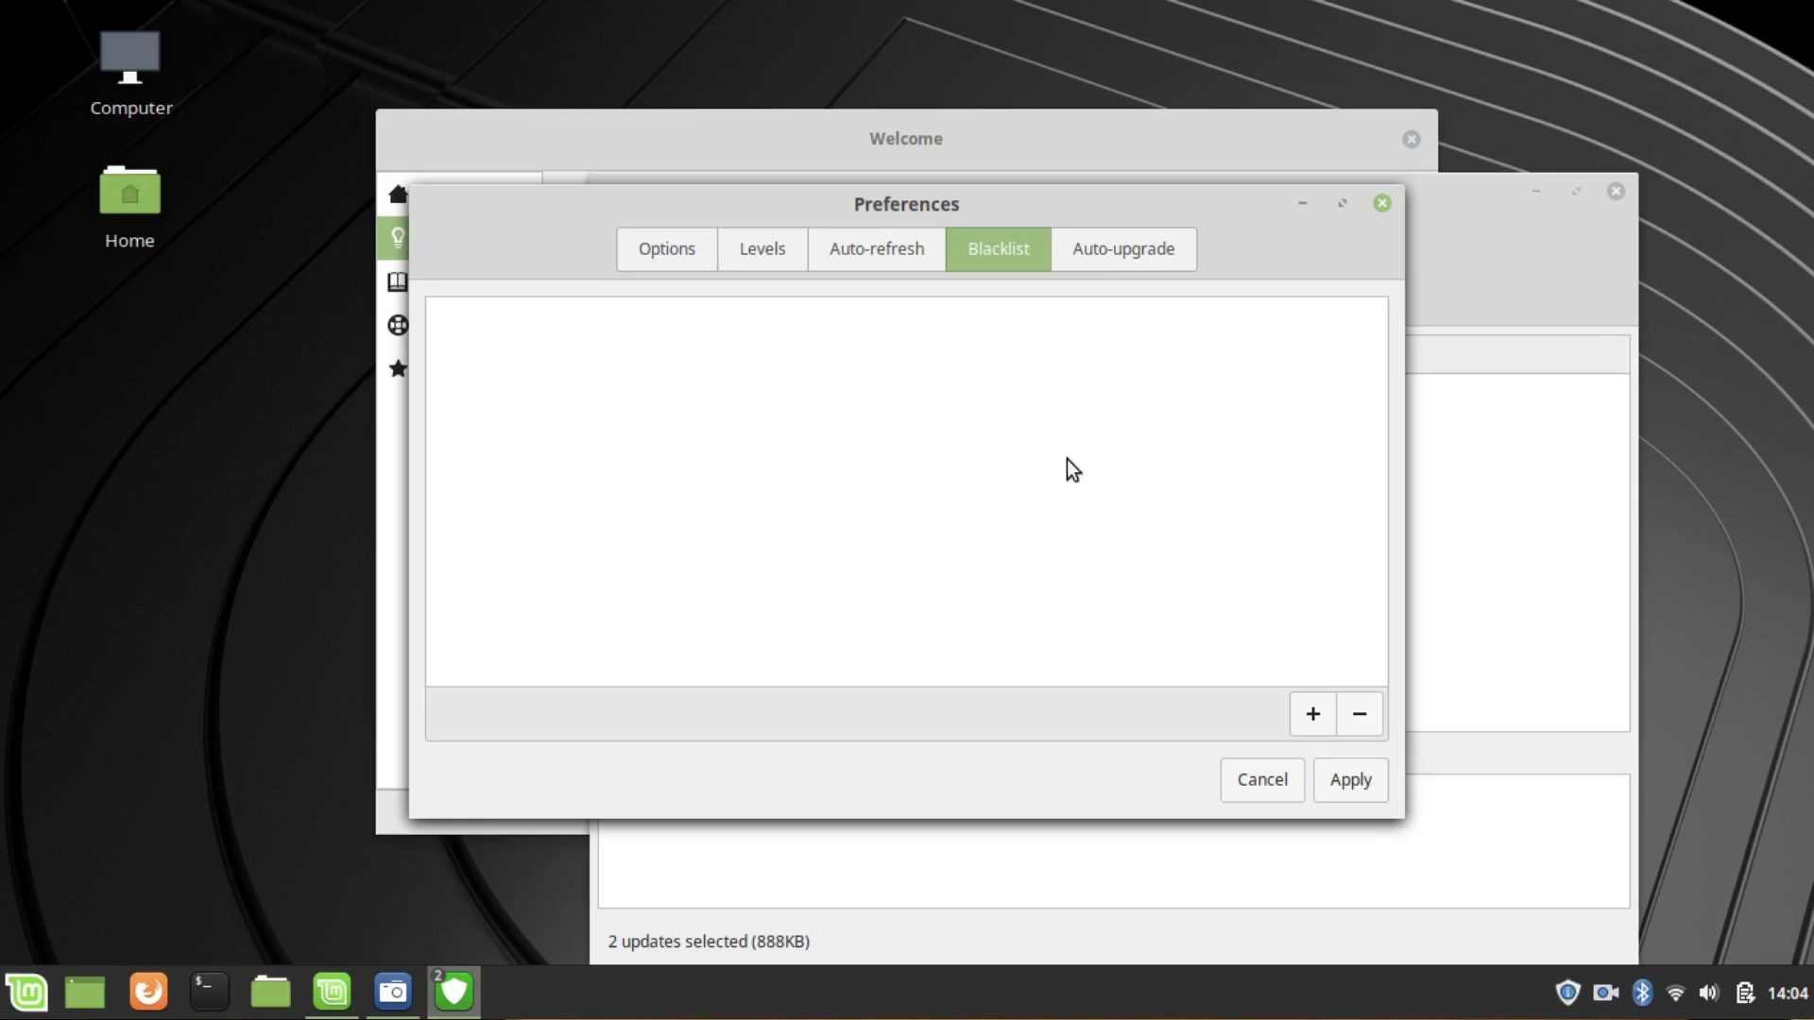
click(1095, 258)
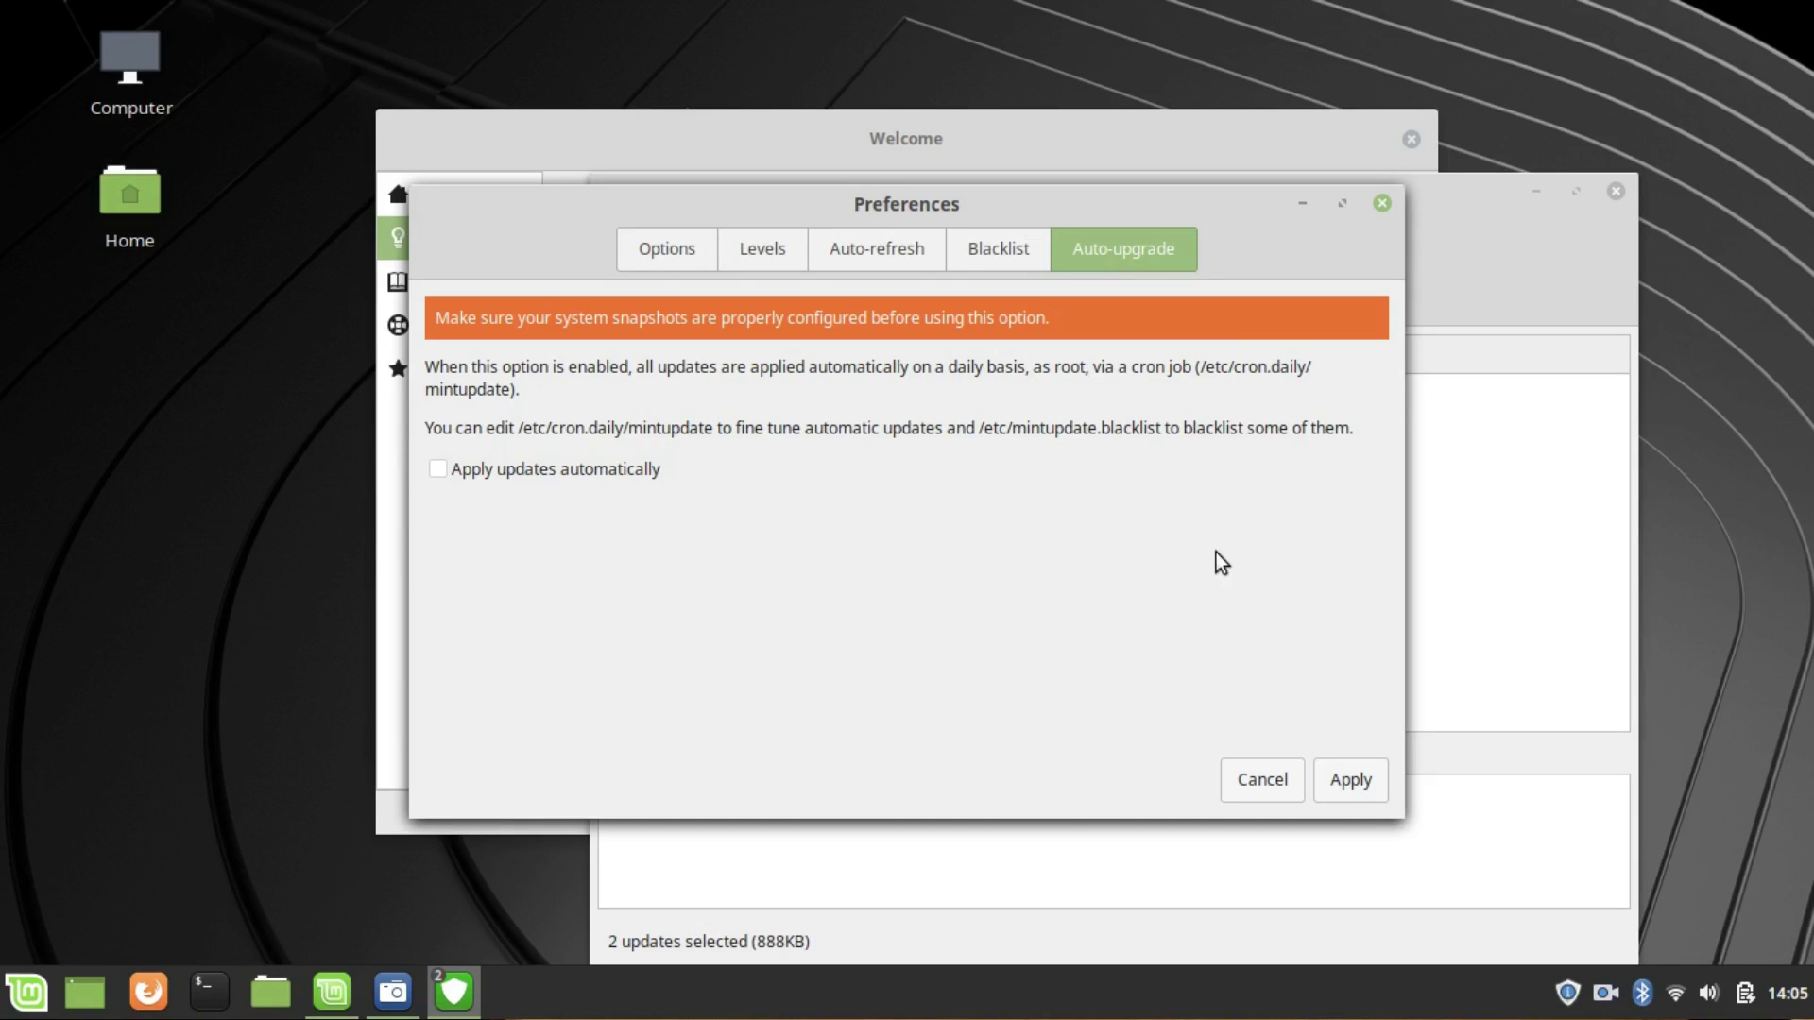
click(1249, 780)
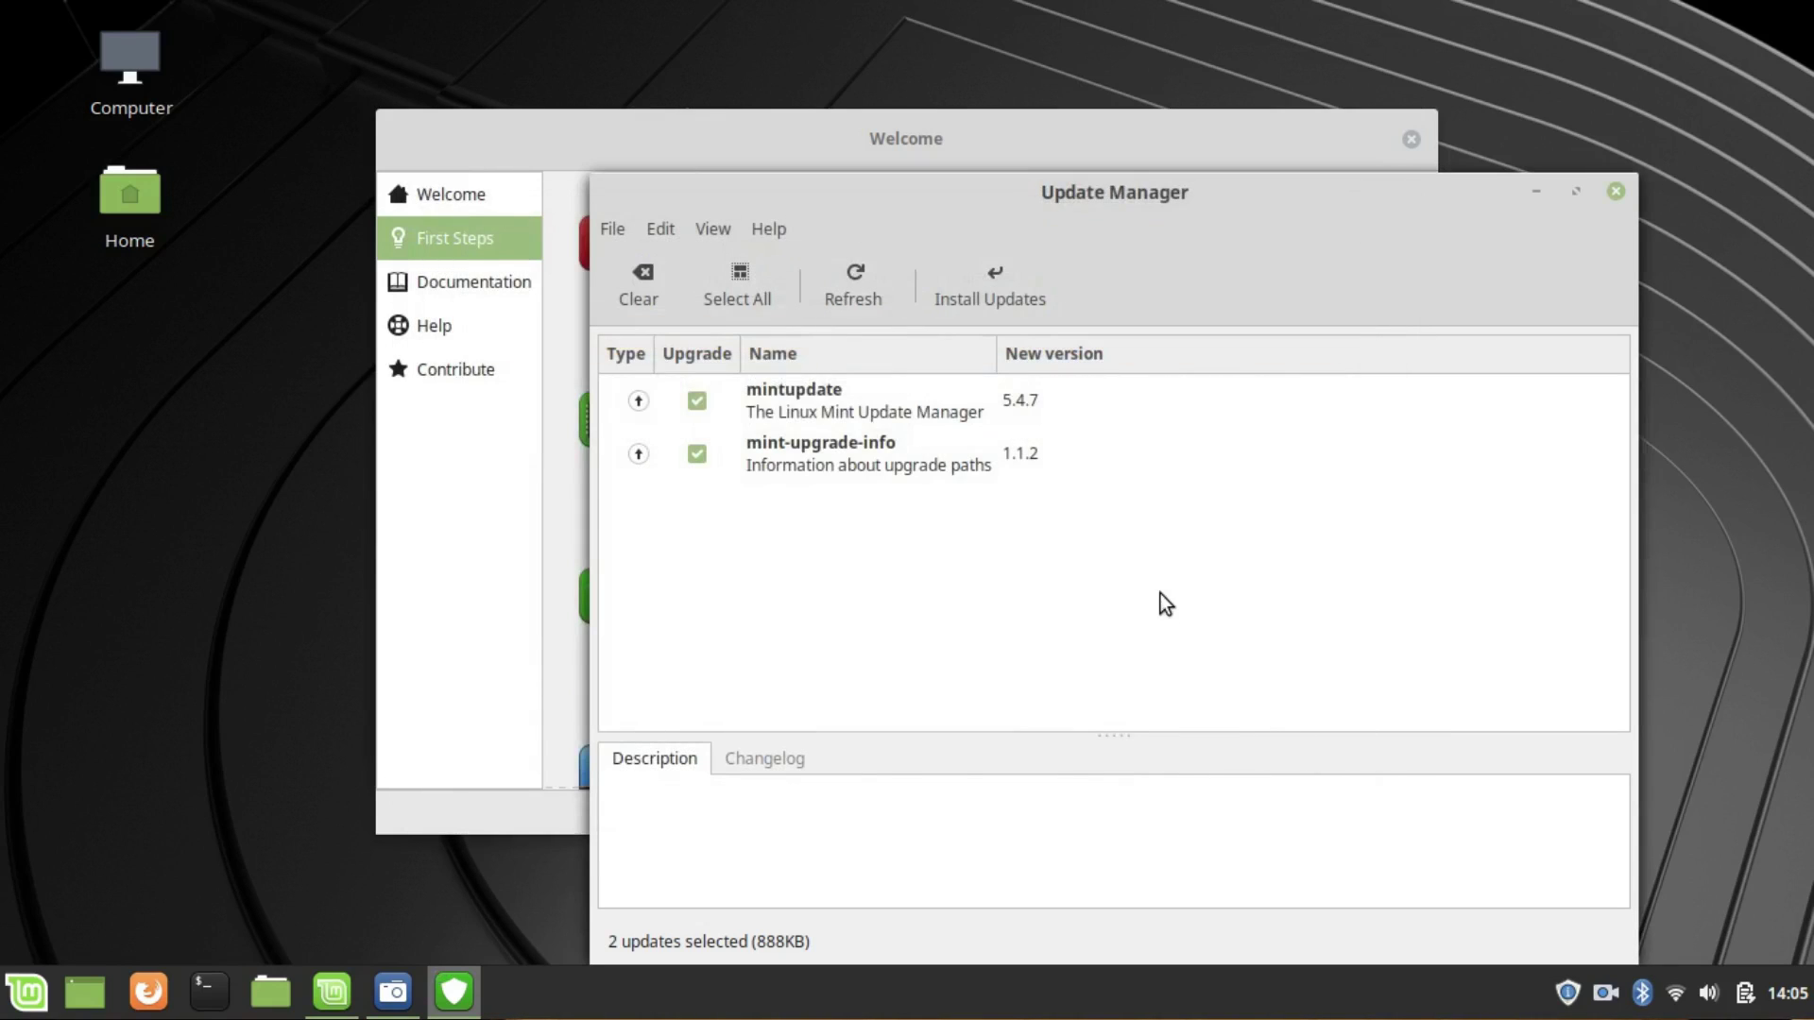
click(1584, 383)
click(1615, 193)
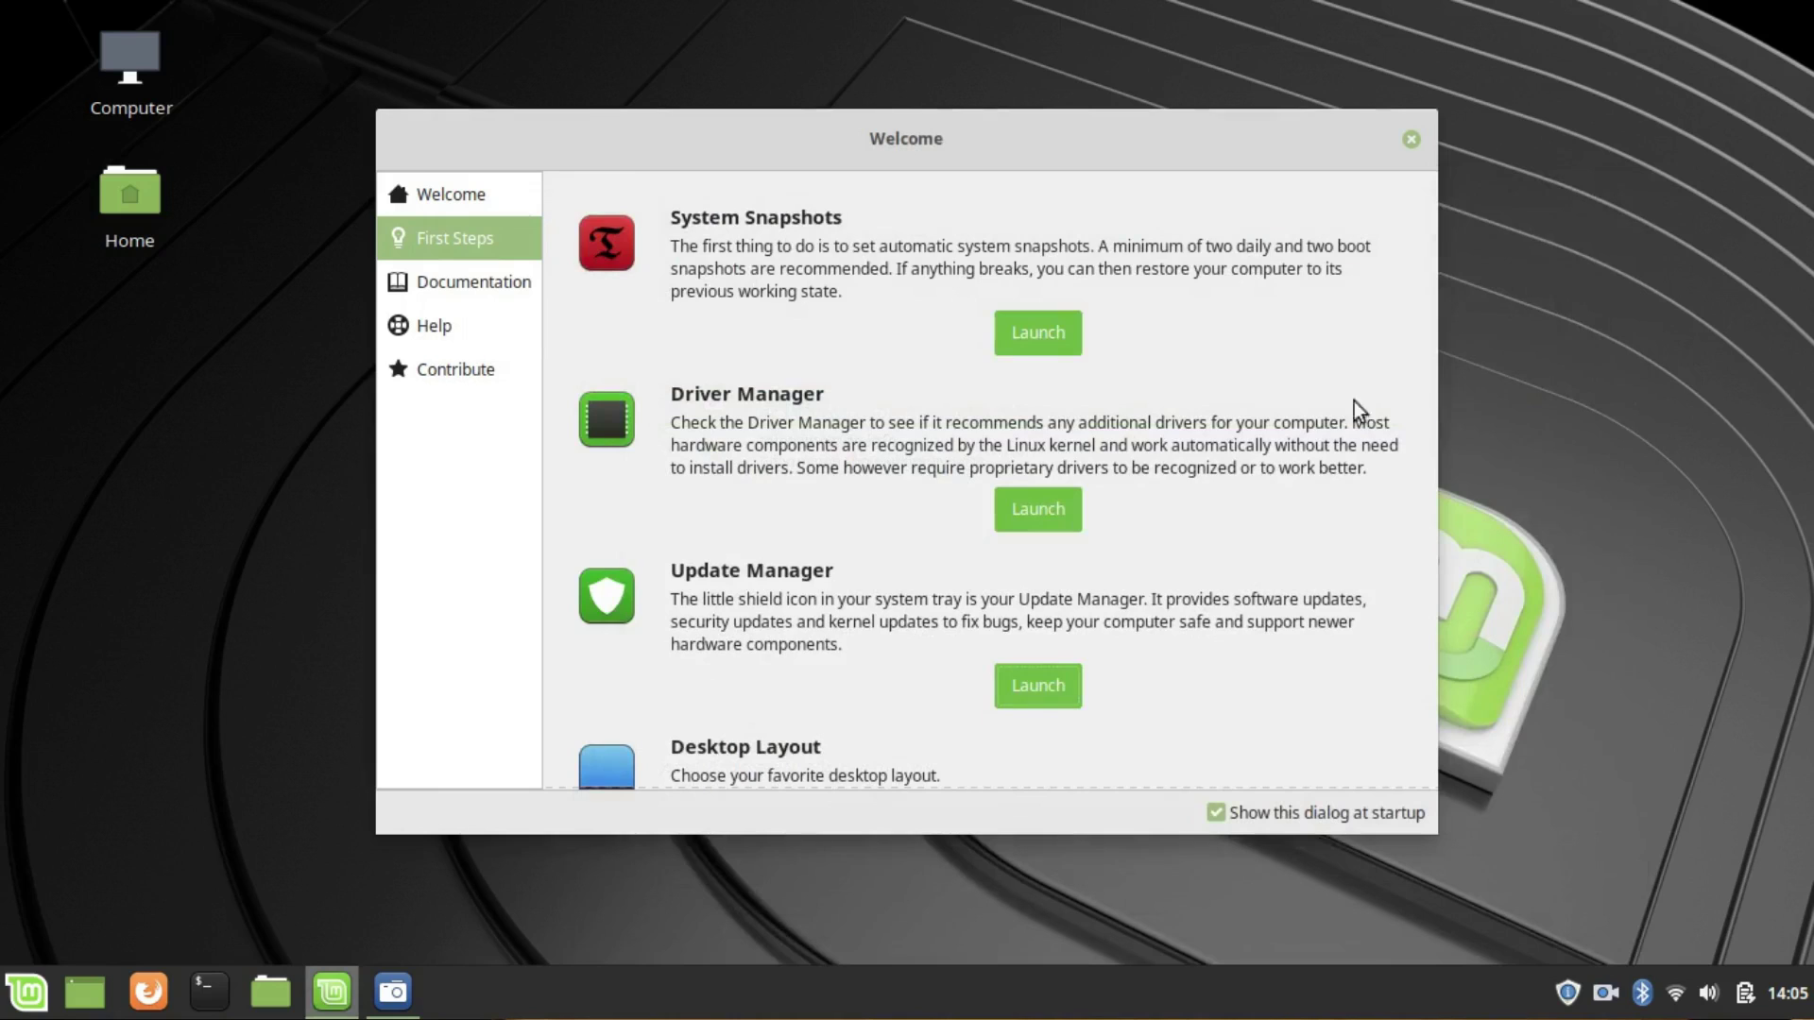
- Try the Traditional desktop layout, look over its panel and return to the Modern layout
scroll(1131, 401, down, 3)
scroll(1130, 400, down, 3)
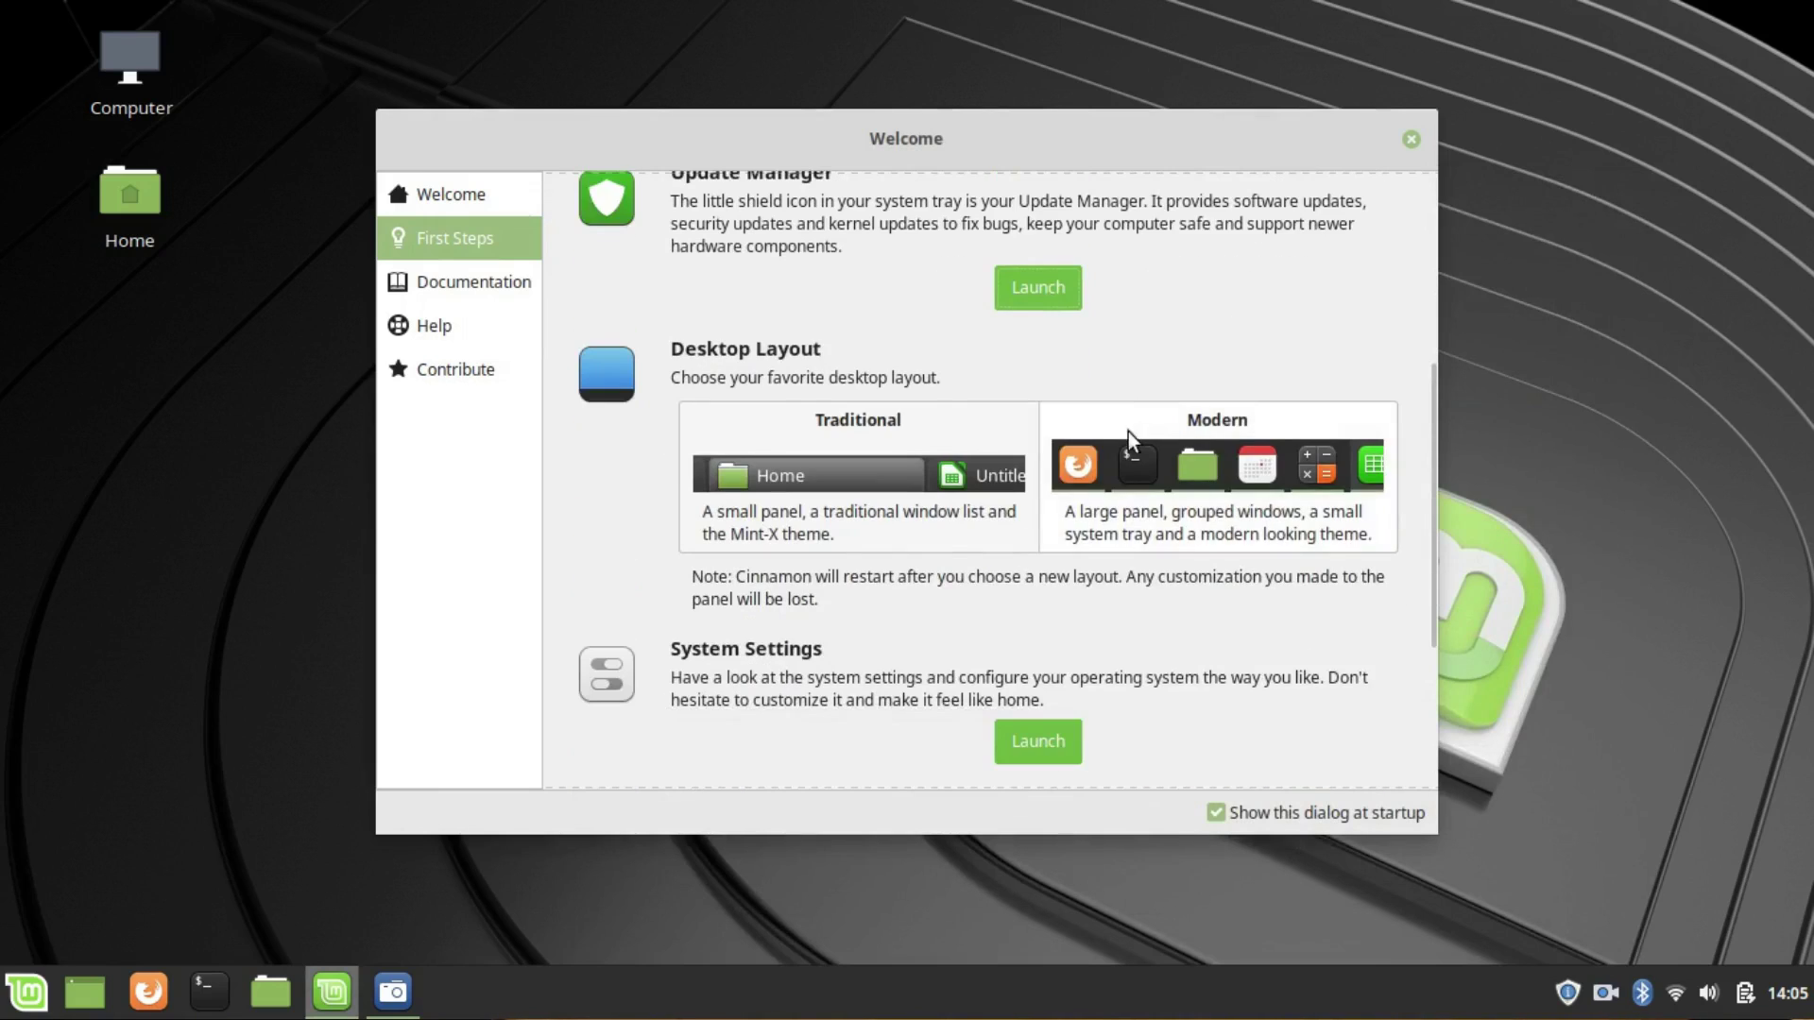
scroll(896, 456, down, 2)
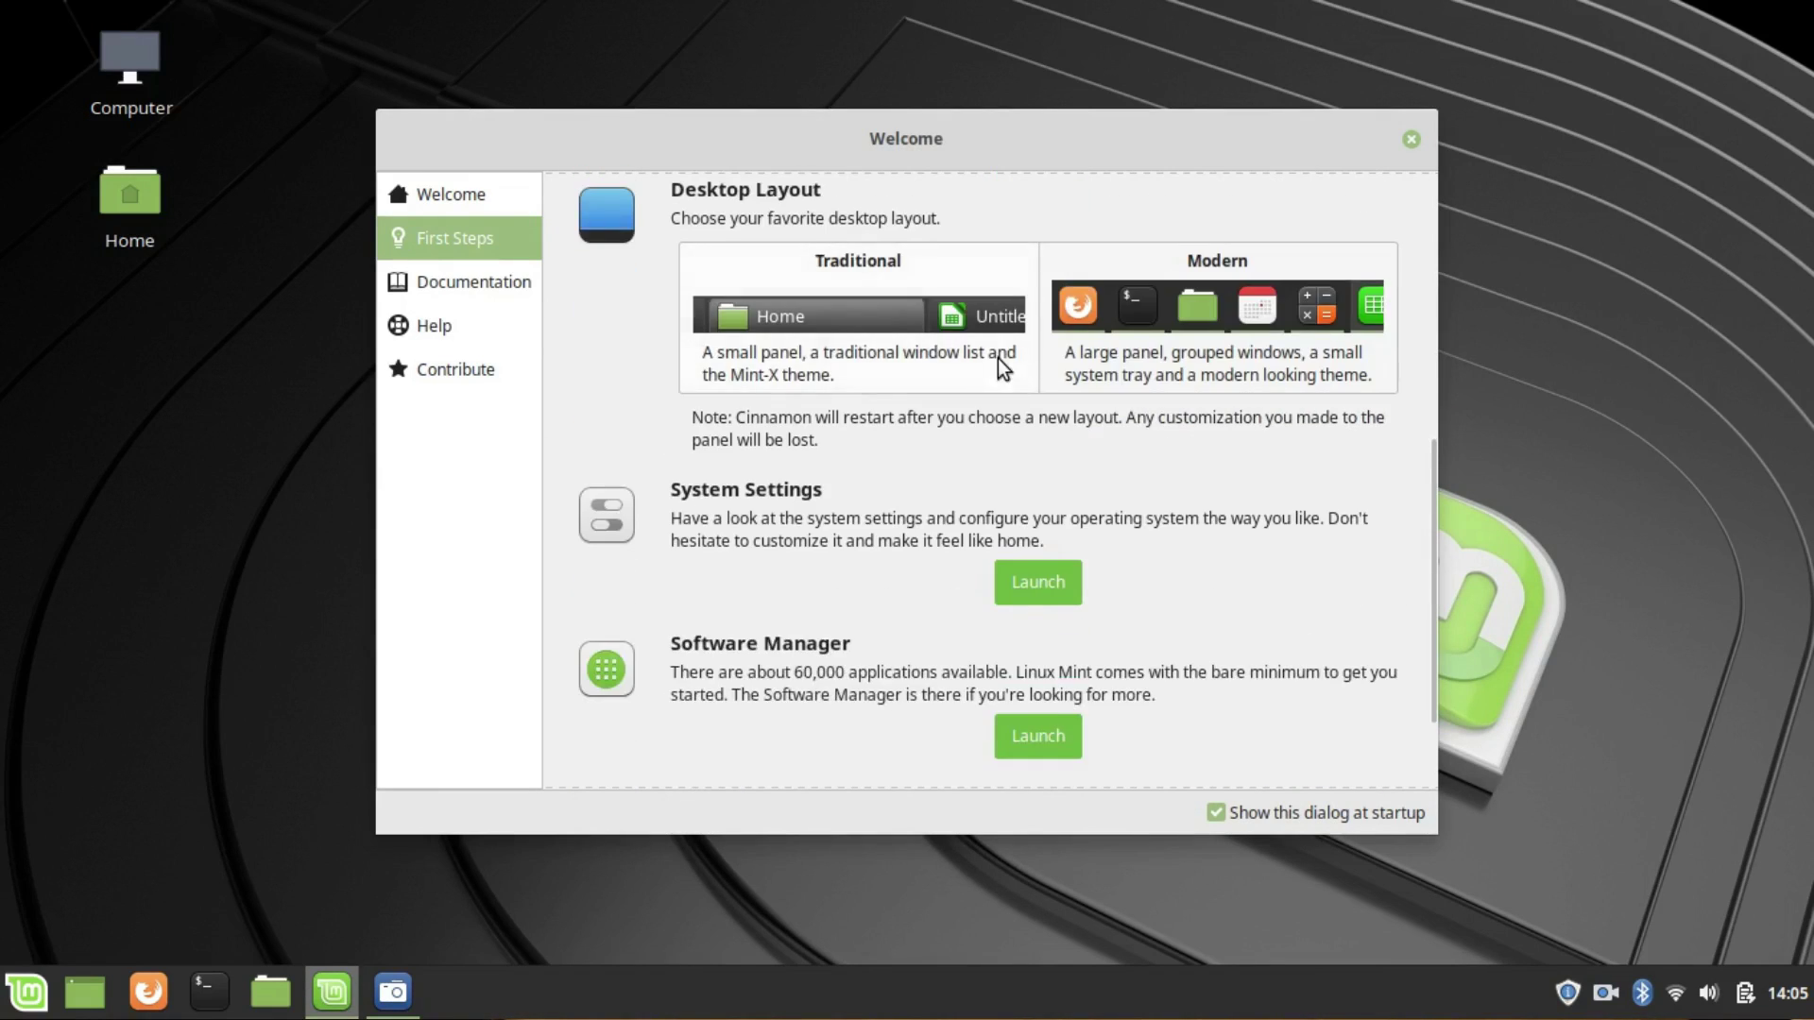
scroll(998, 359, up, 1)
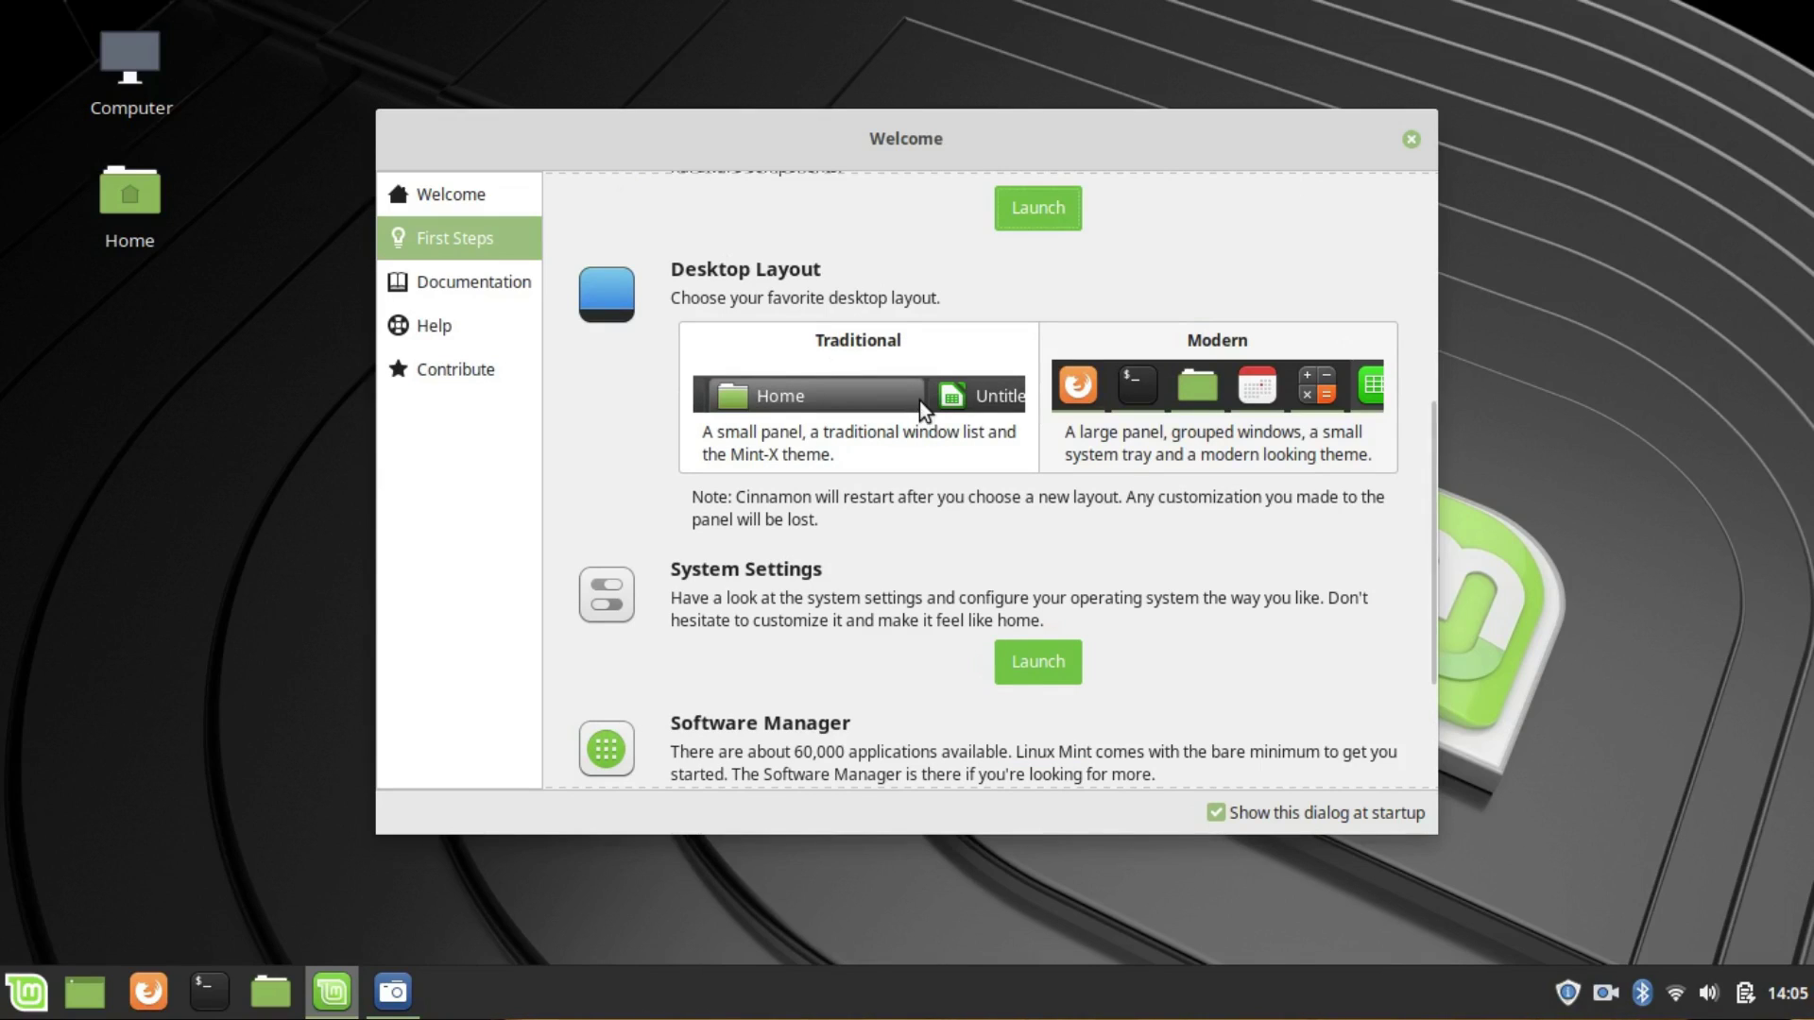
click(780, 366)
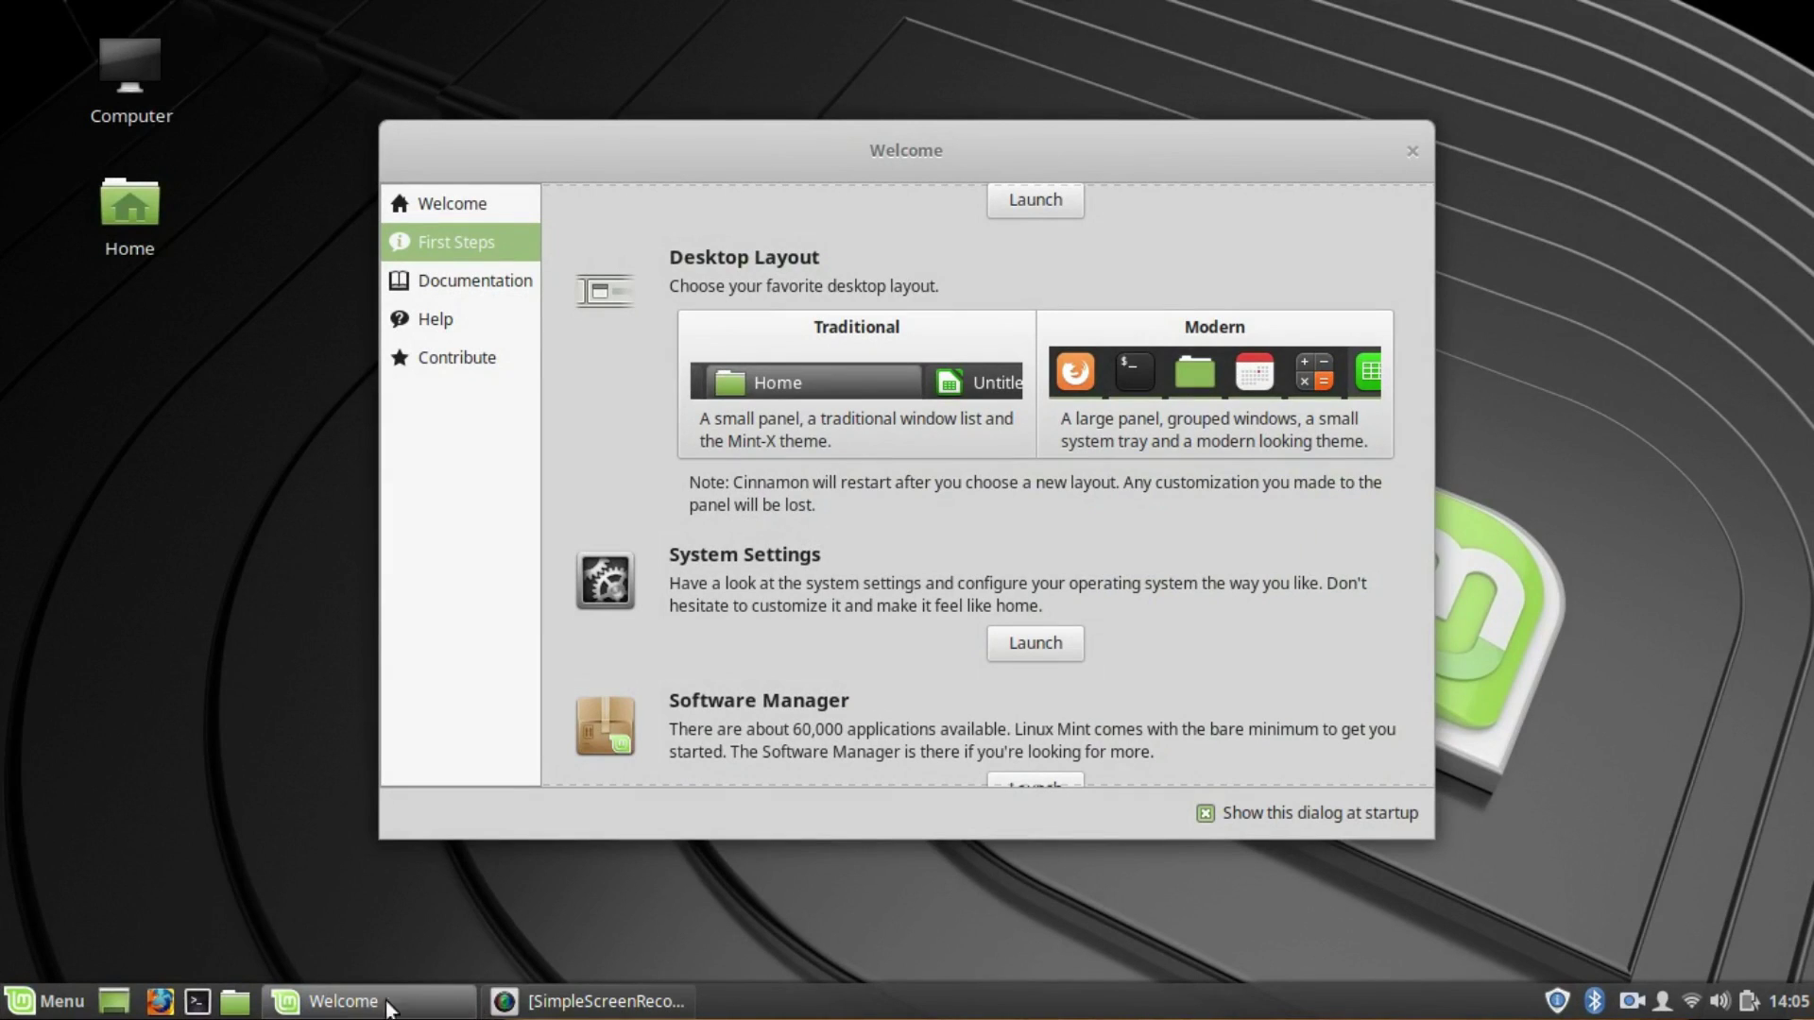
mouse_move(627, 1009)
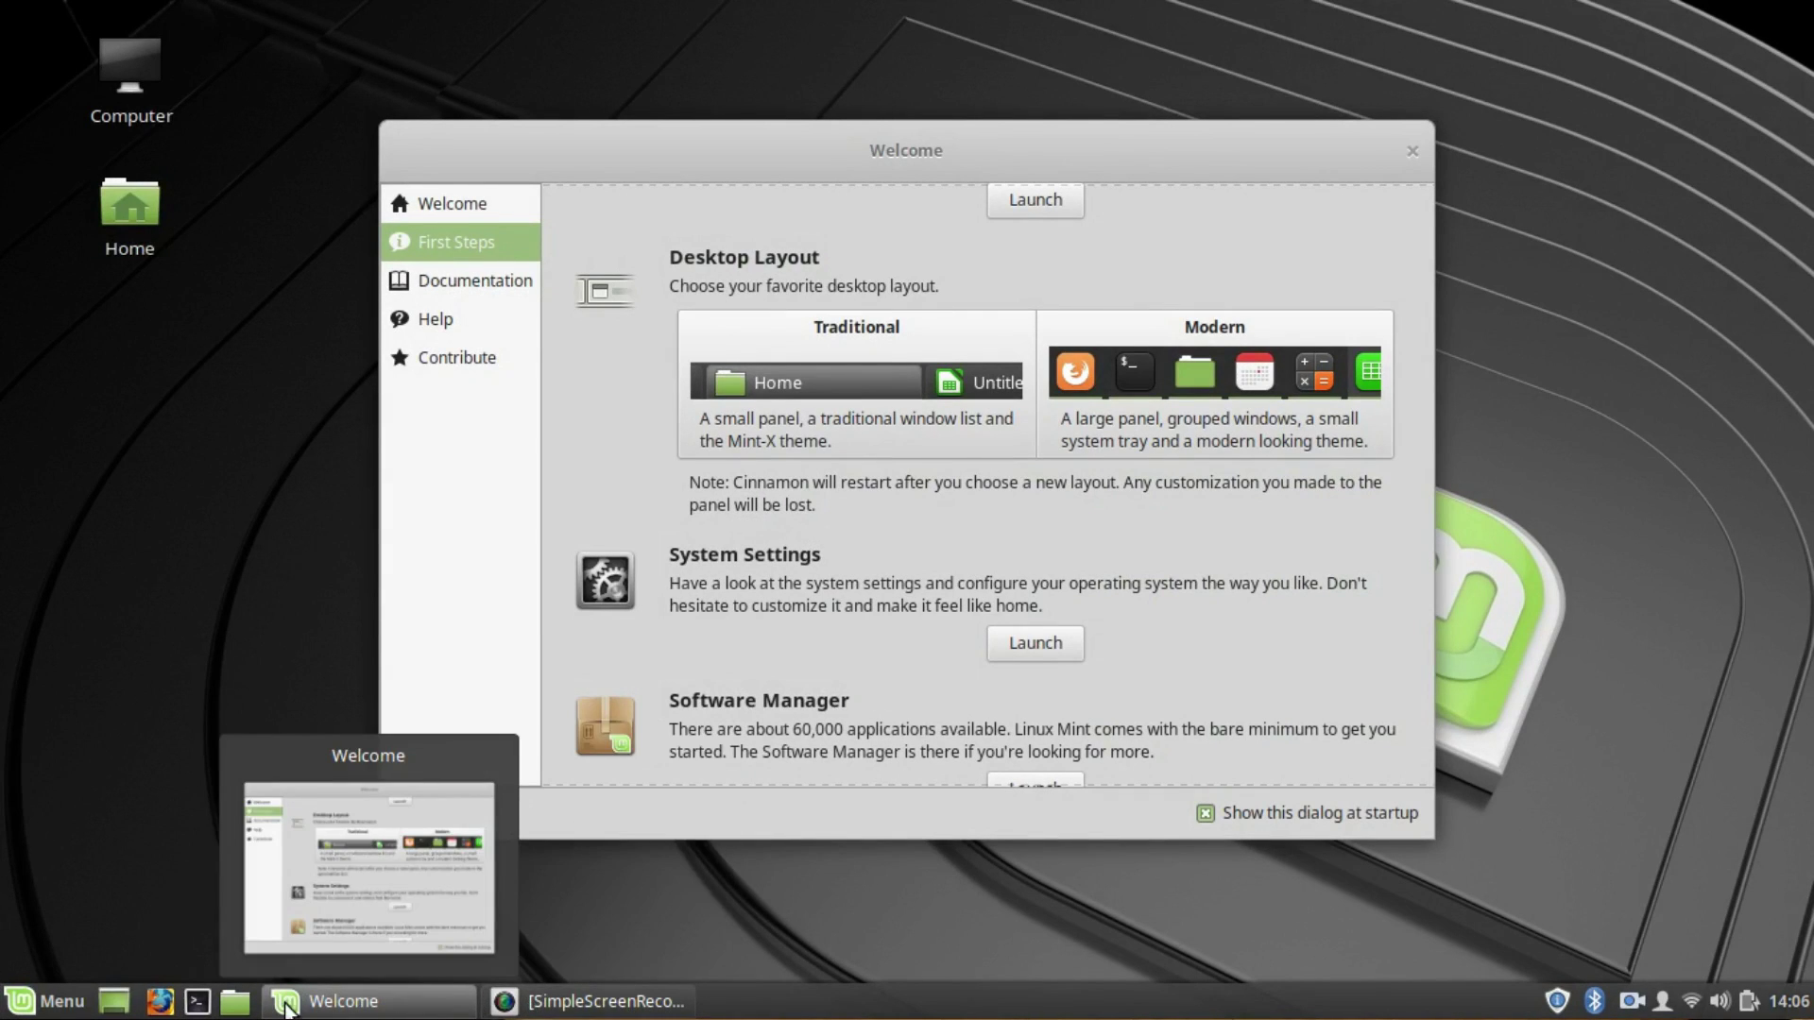
mouse_move(379, 1013)
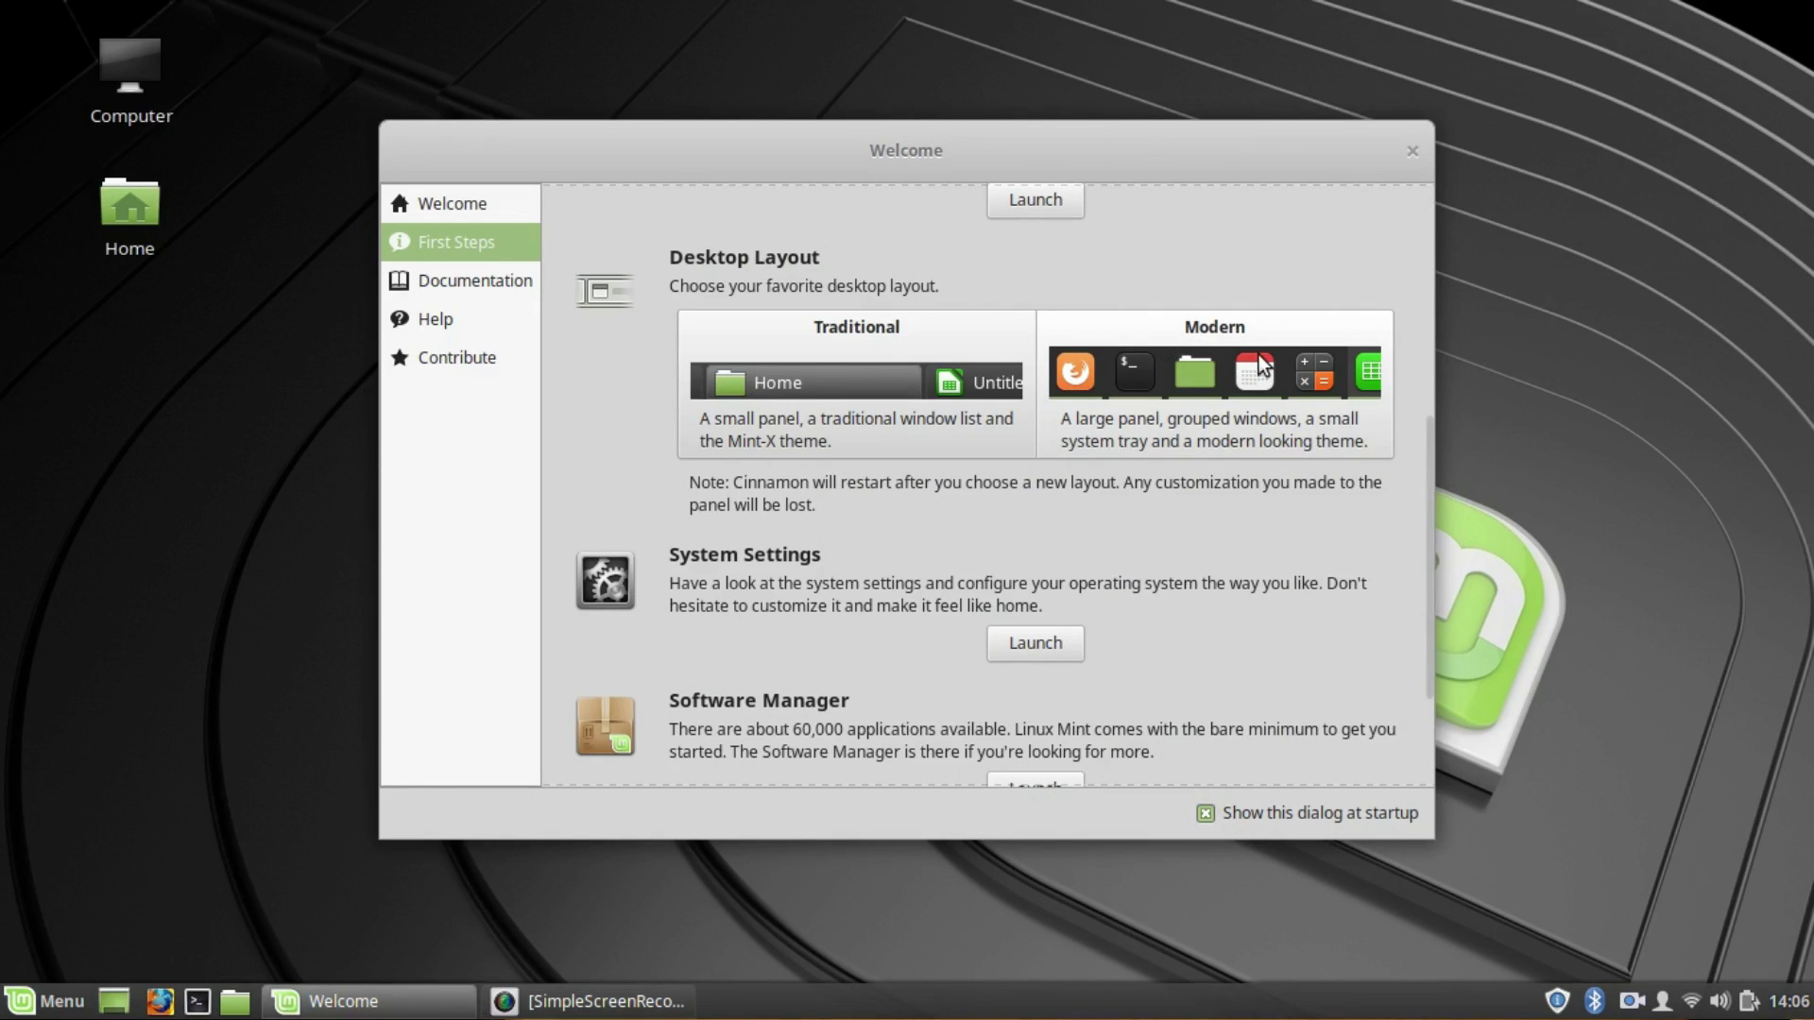
click(1216, 367)
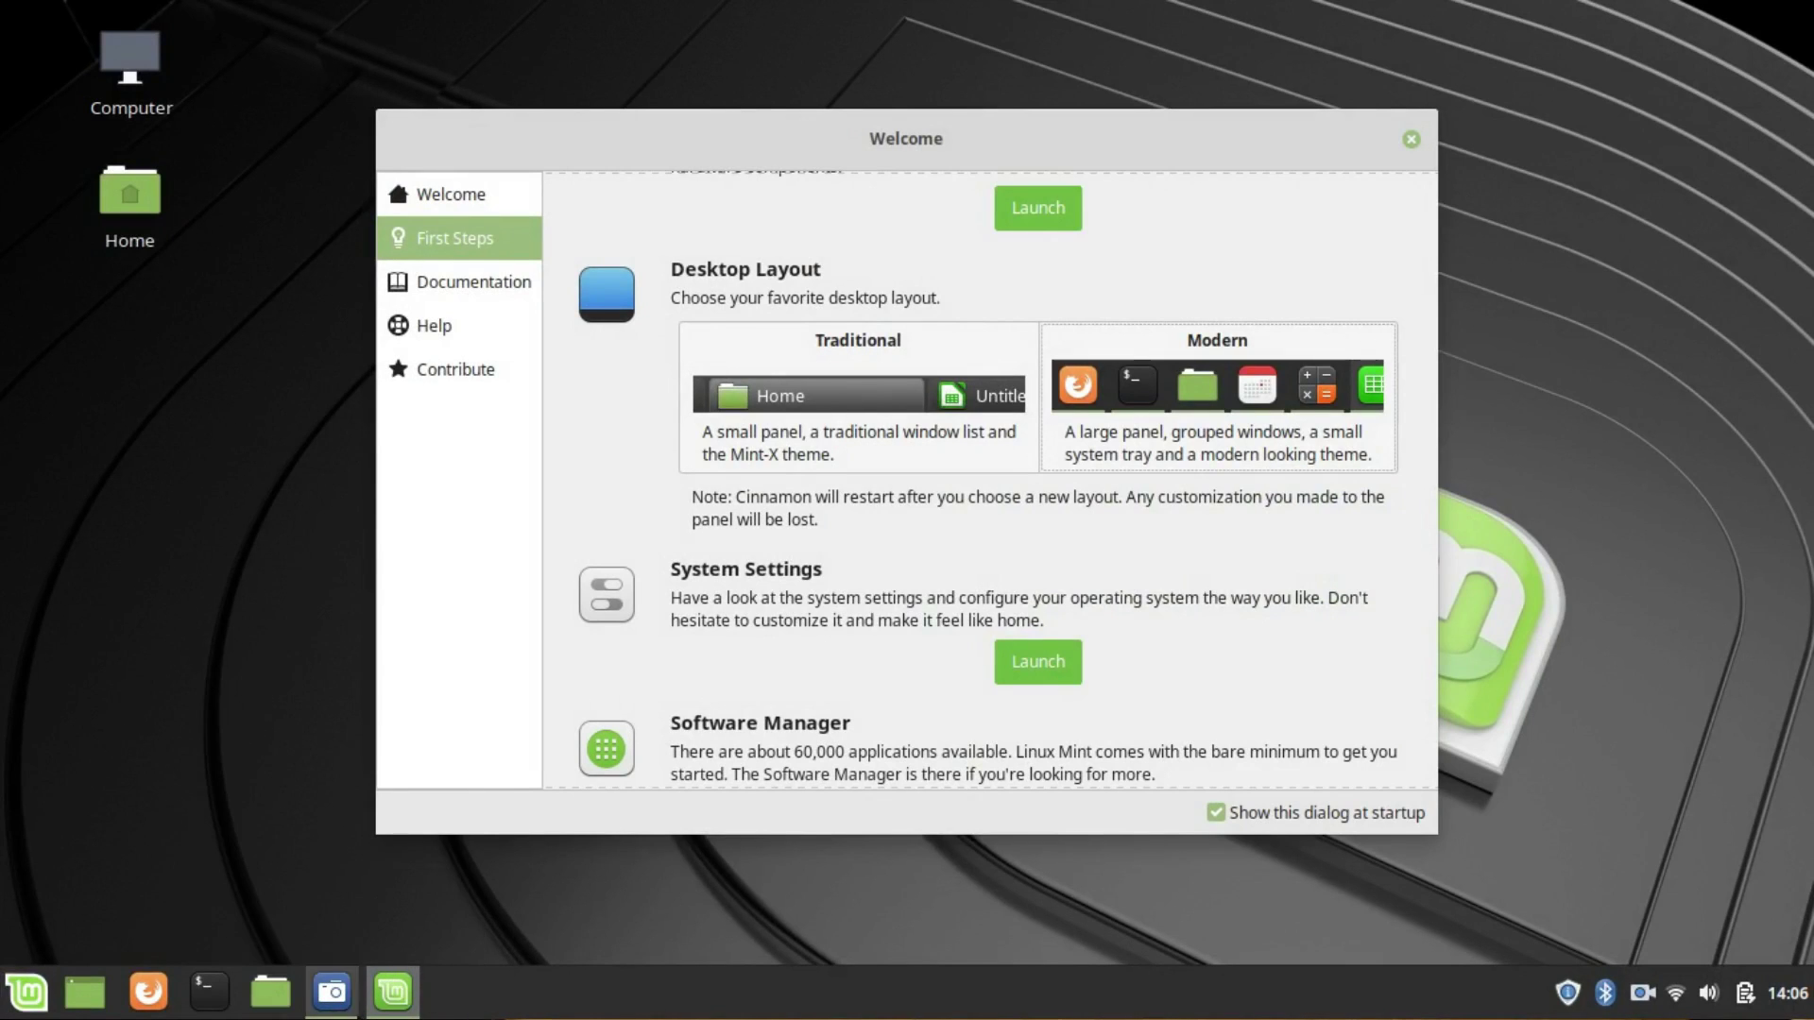
mouse_move(332, 1000)
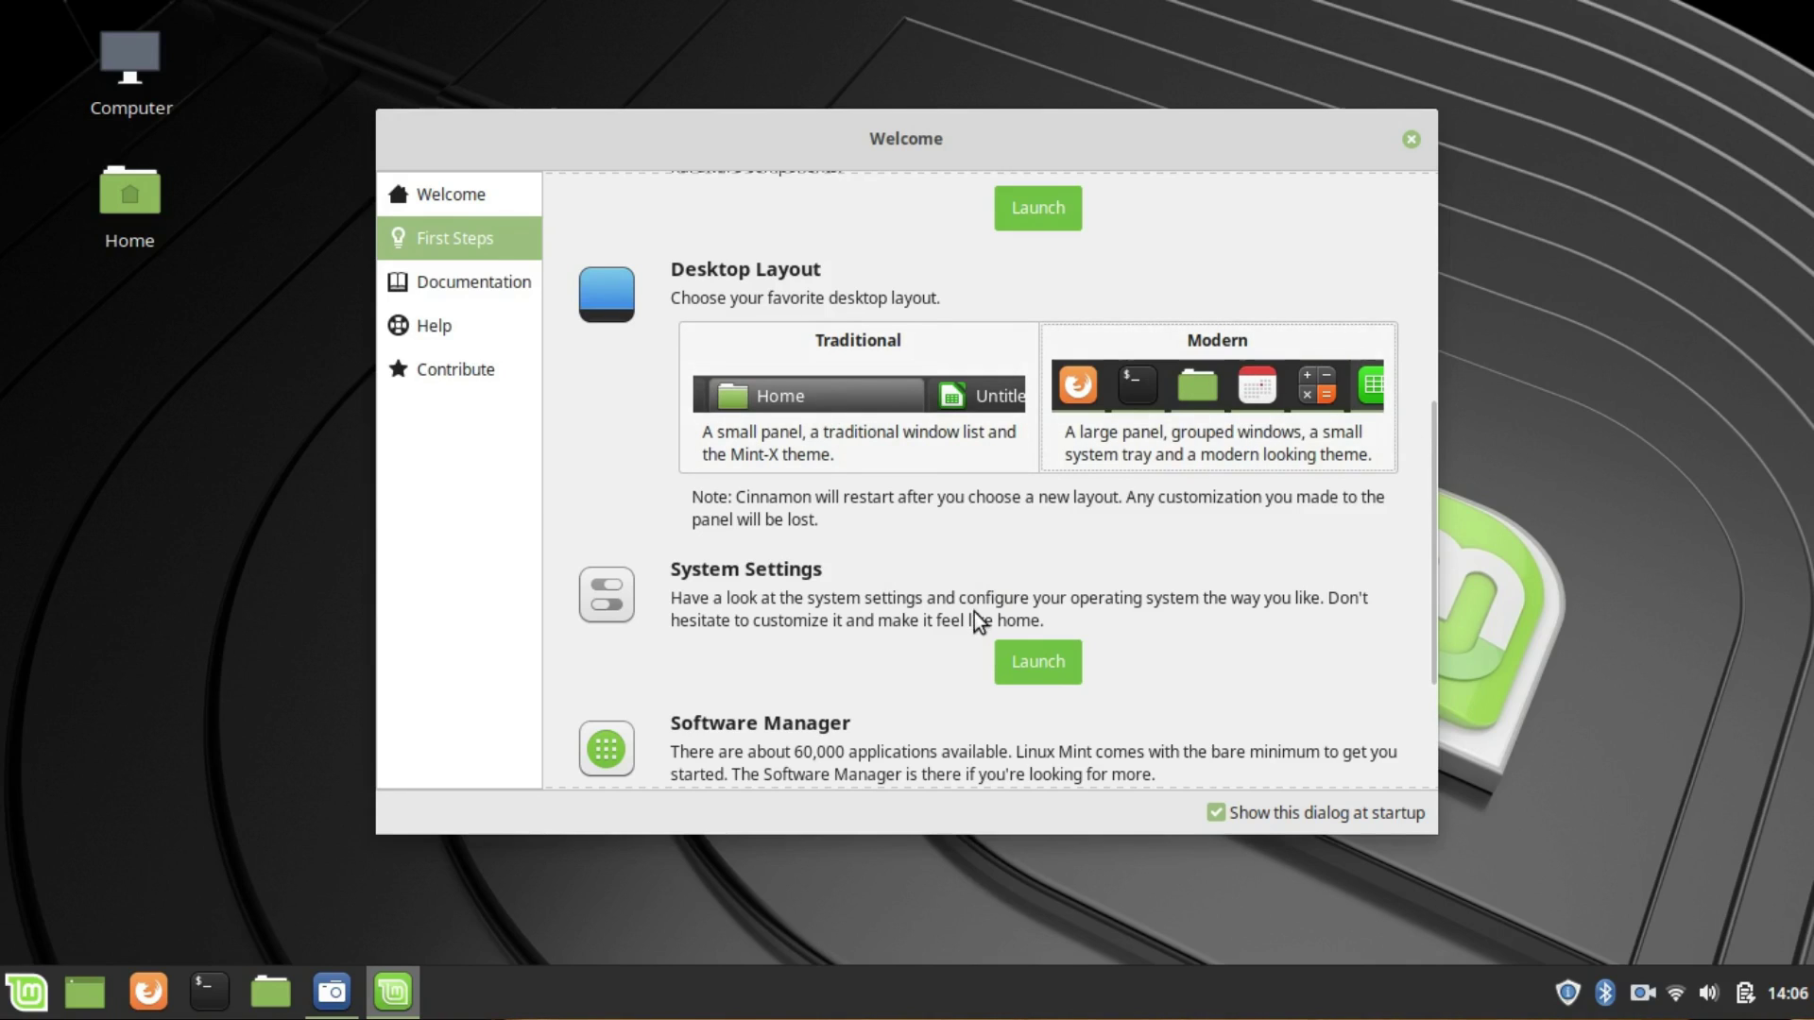
- Launch System Settings from the first steps list and open the Firewall configuration, authenticating with the account password
scroll(973, 612, down, 2)
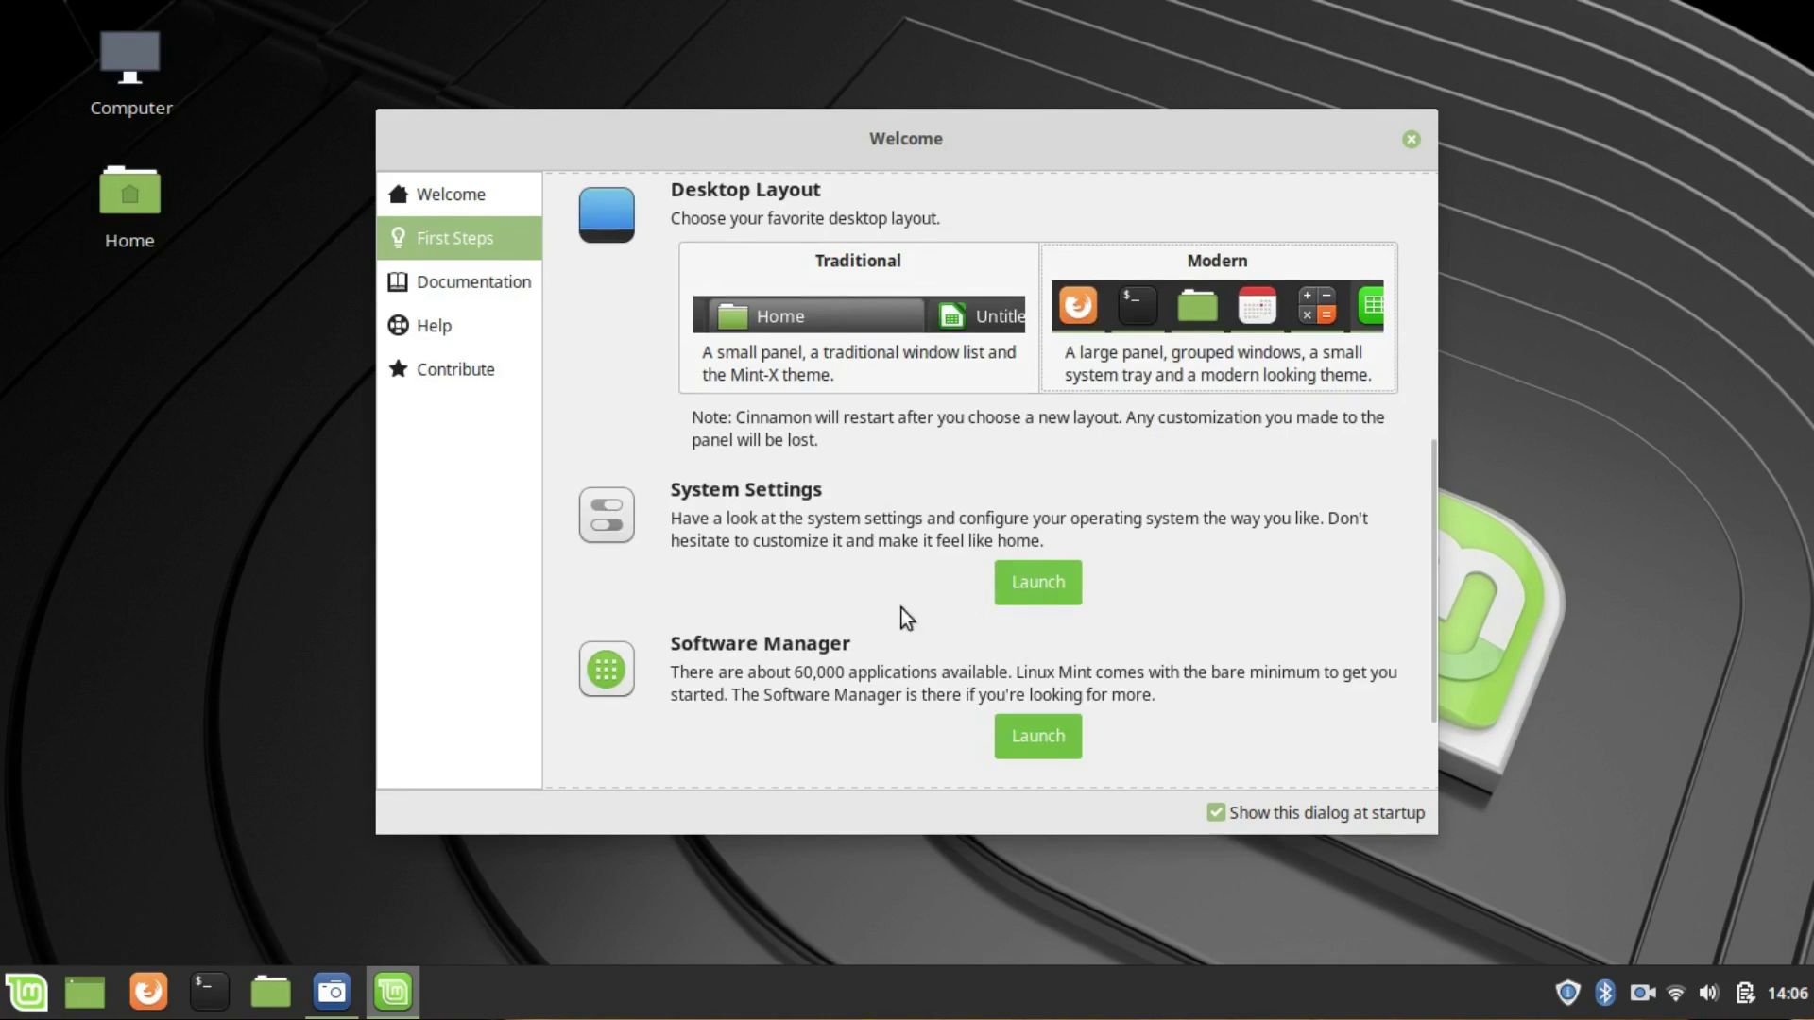
click(1056, 586)
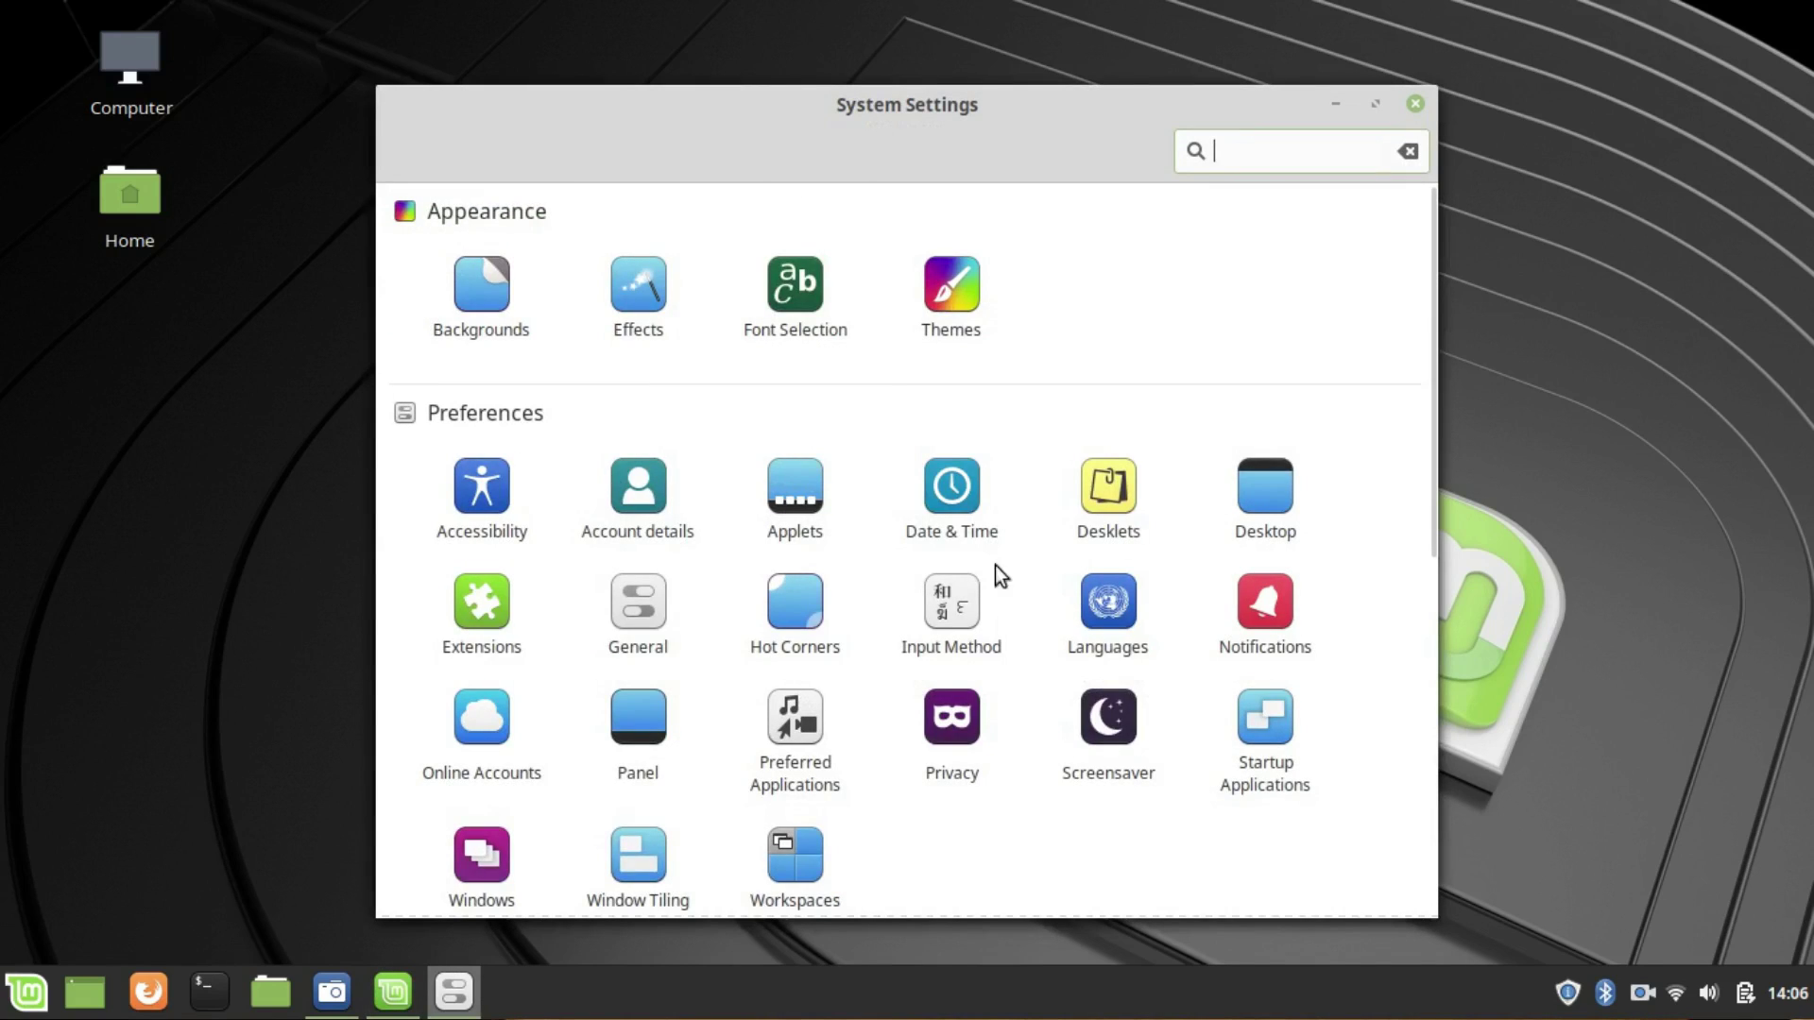
scroll(890, 392, down, 3)
scroll(1053, 473, up, 2)
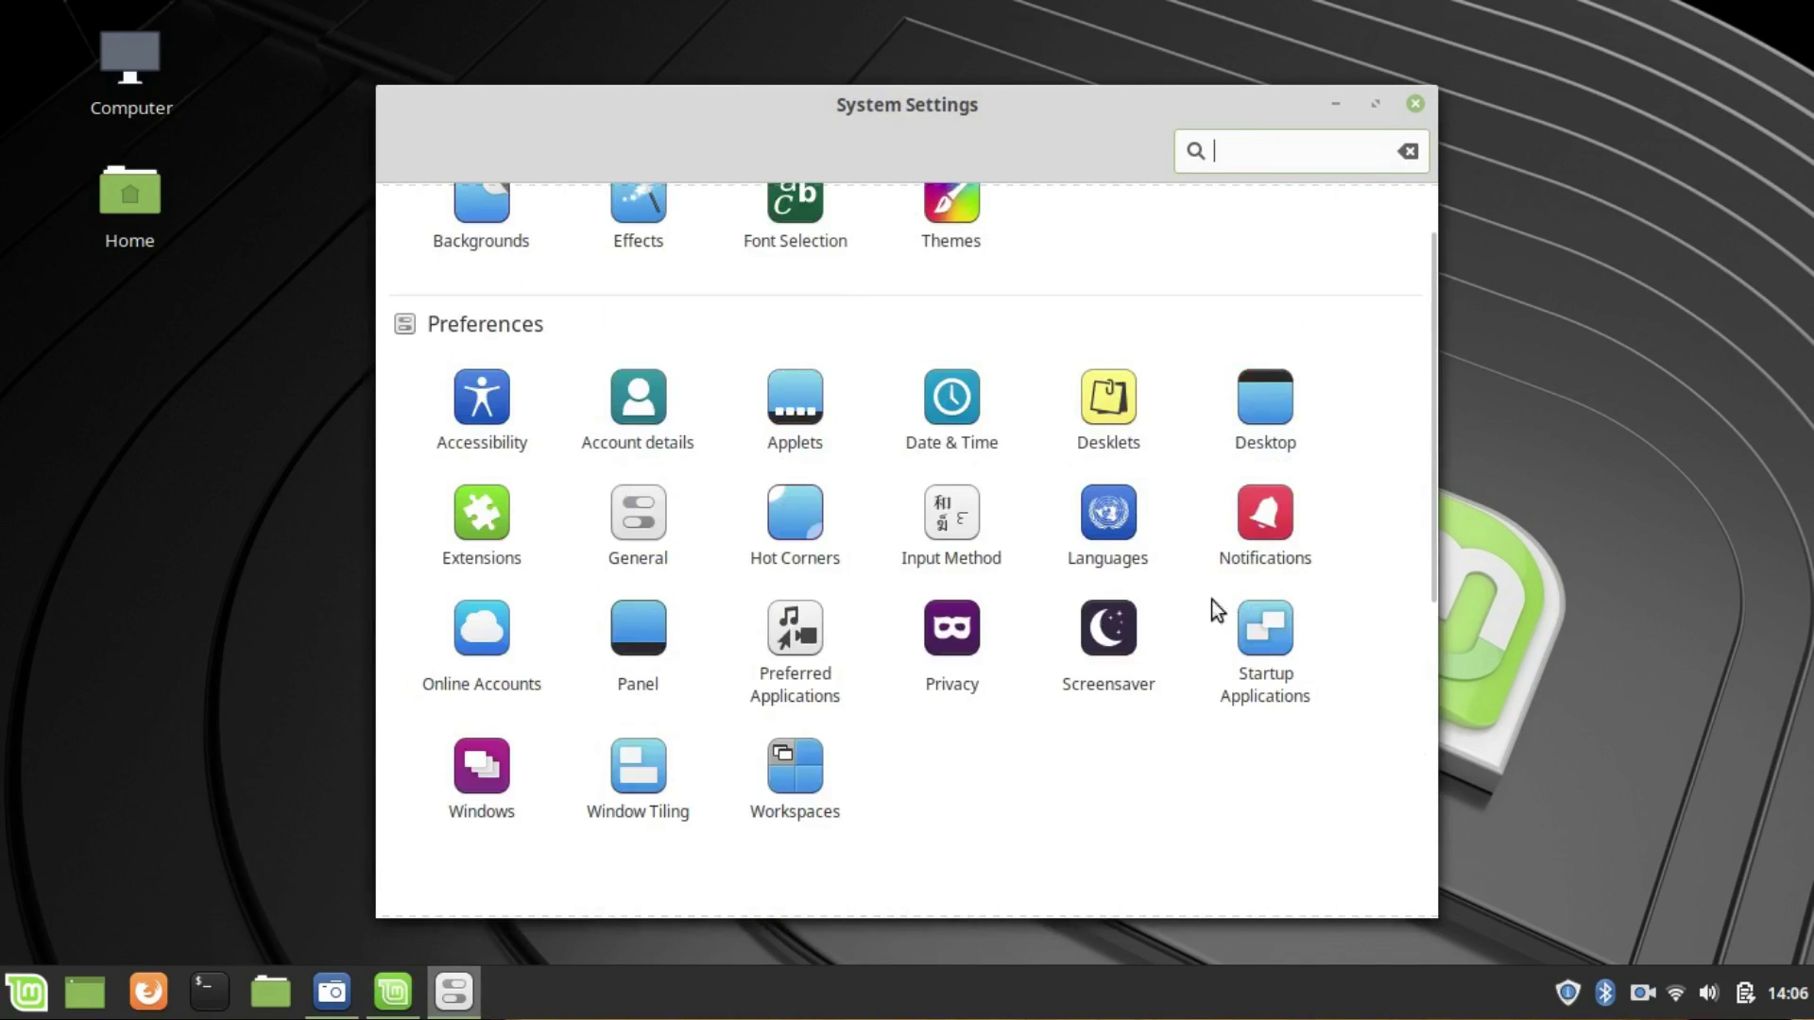
scroll(973, 373, down, 4)
scroll(920, 378, down, 3)
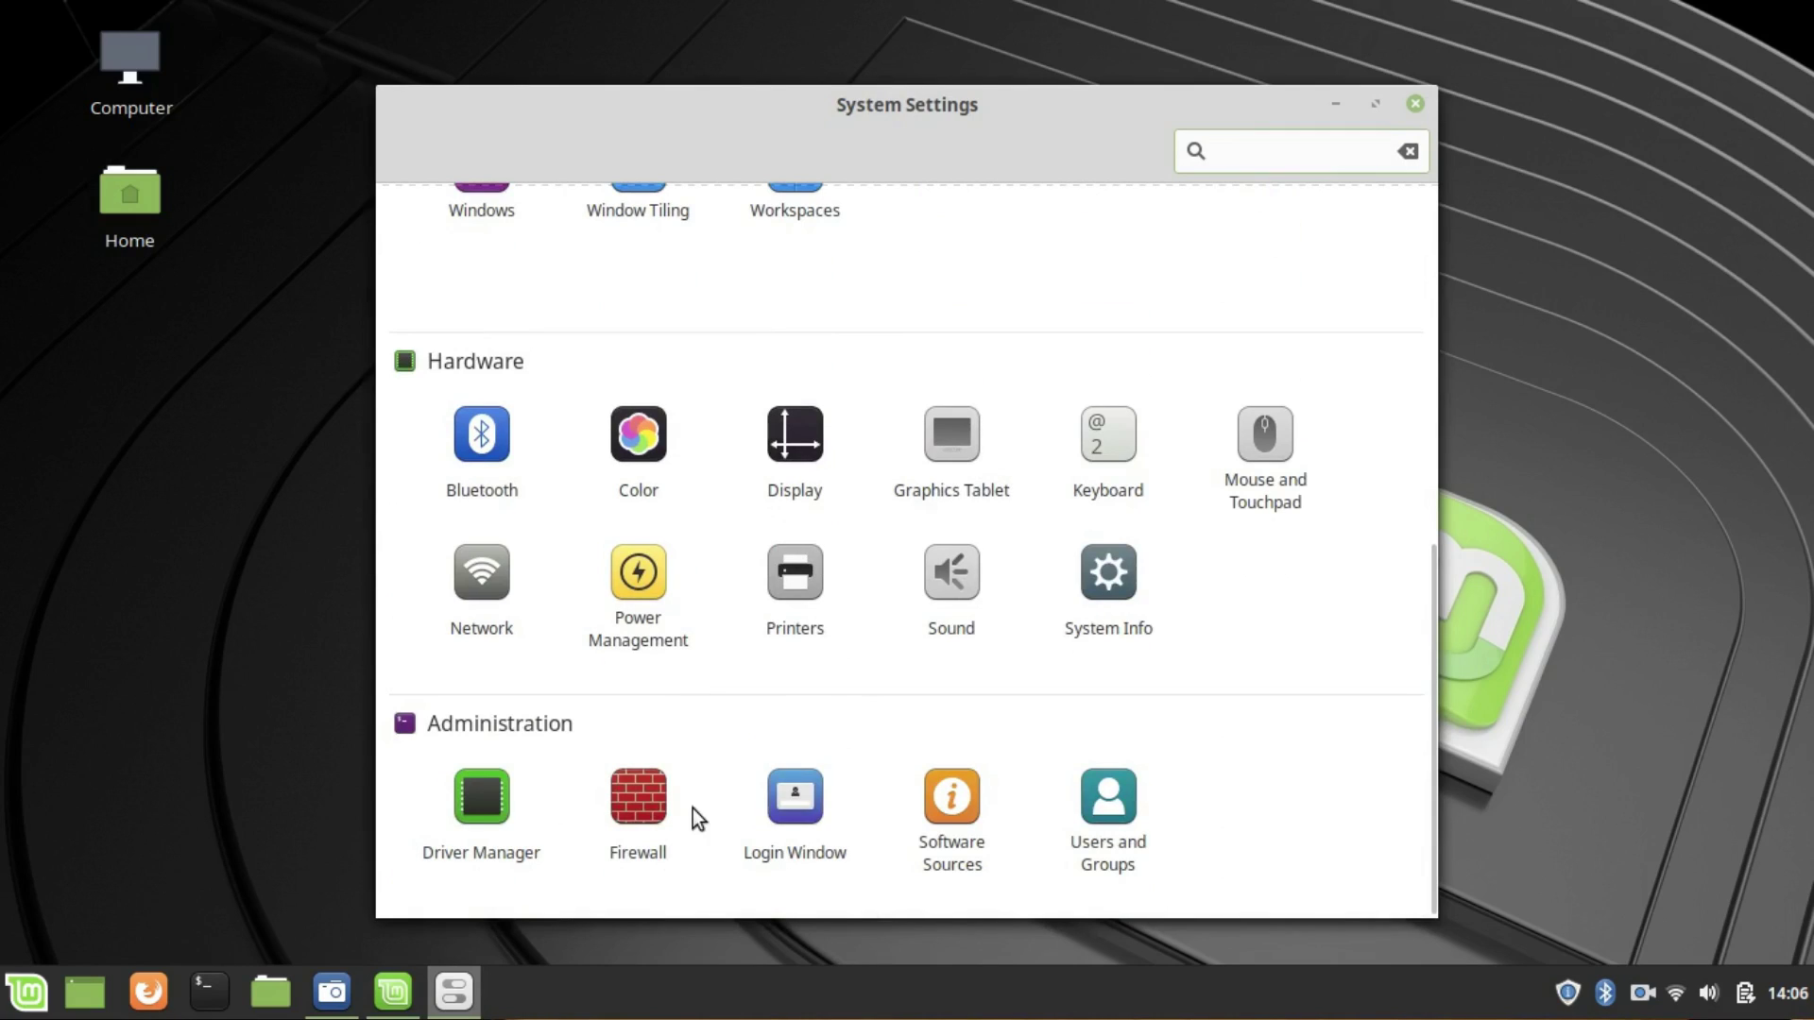
click(635, 788)
text(********)
key(Return)
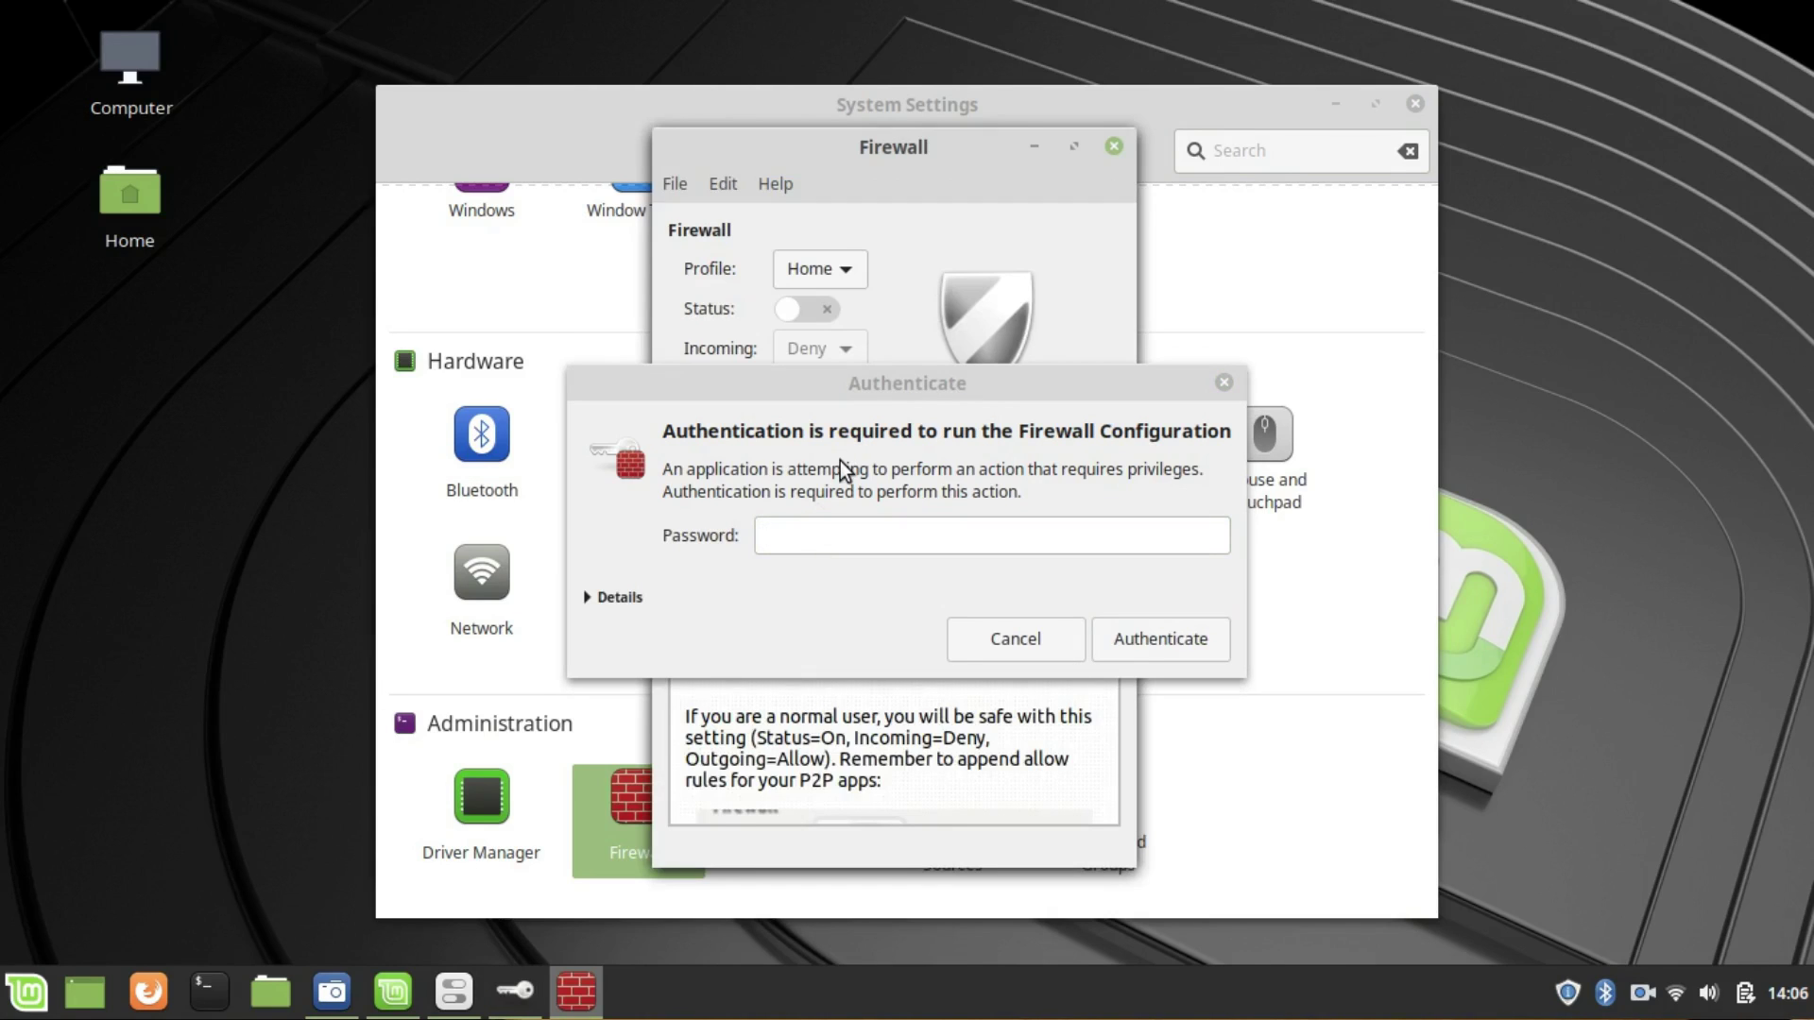
- Cancel the repeated authentication request, turn on the firewall for the Home profile and close the Firewall window
drag(967, 625, 1029, 641)
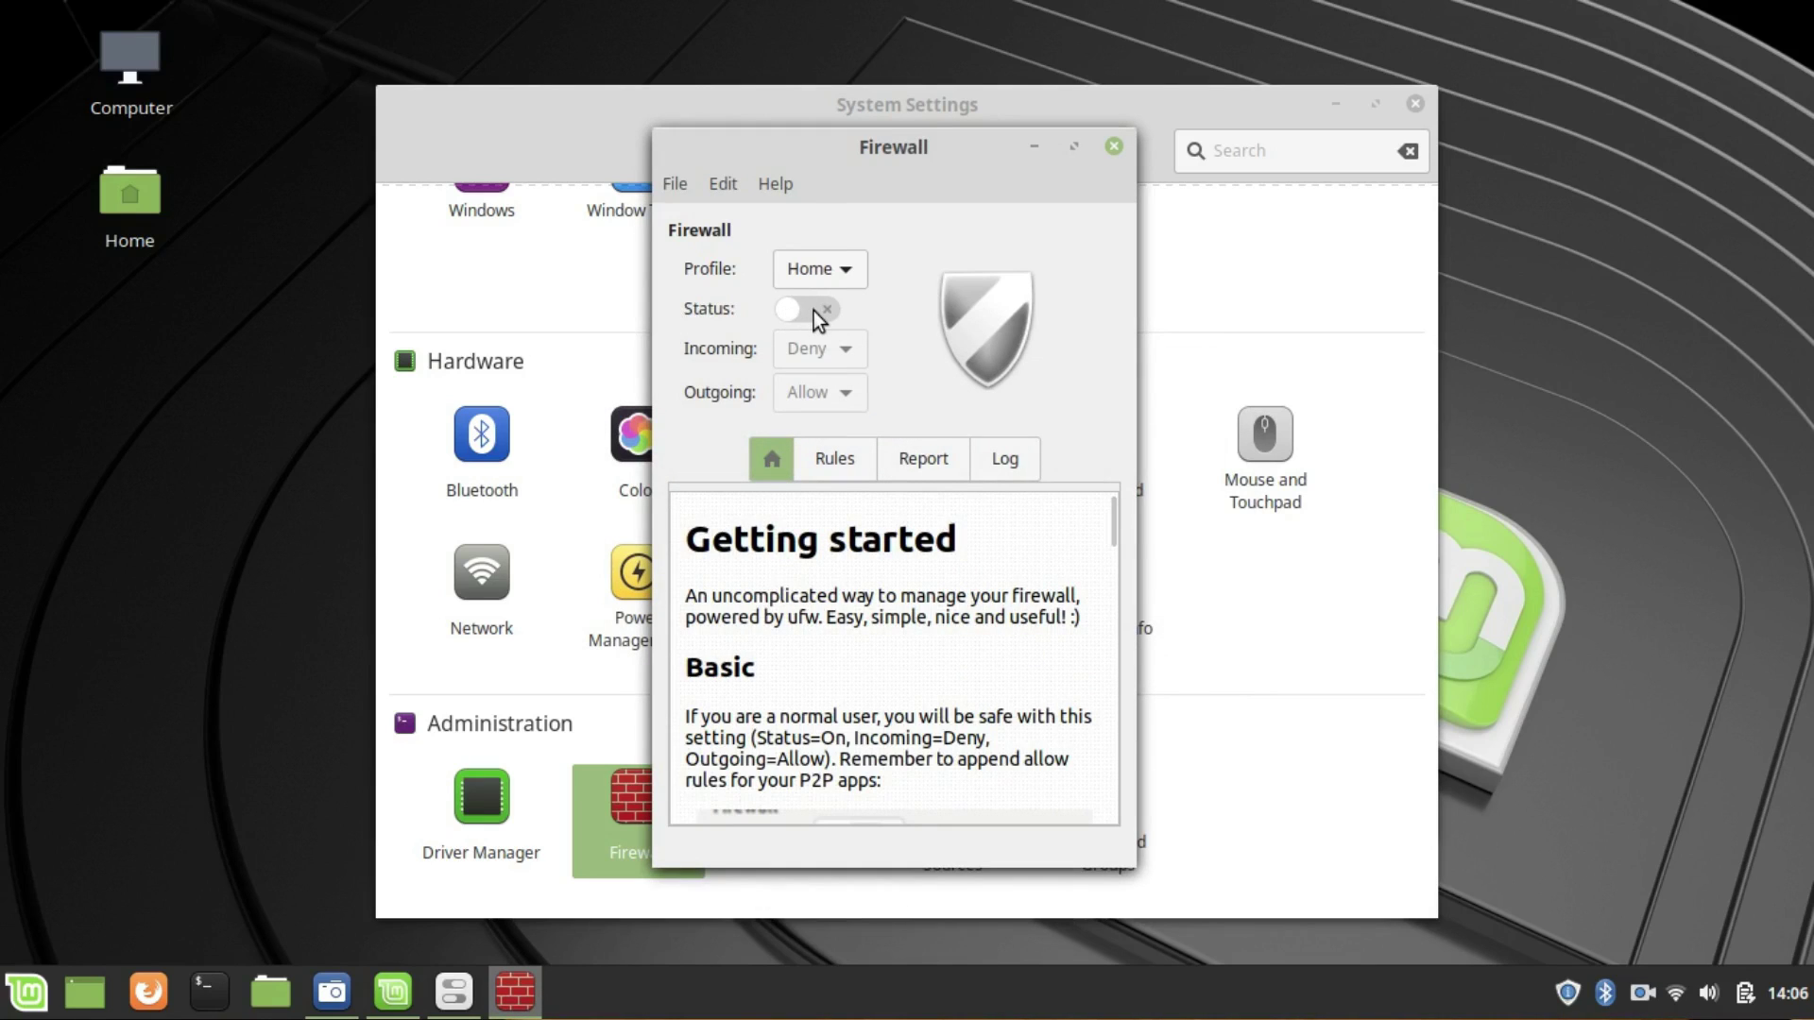
click(813, 310)
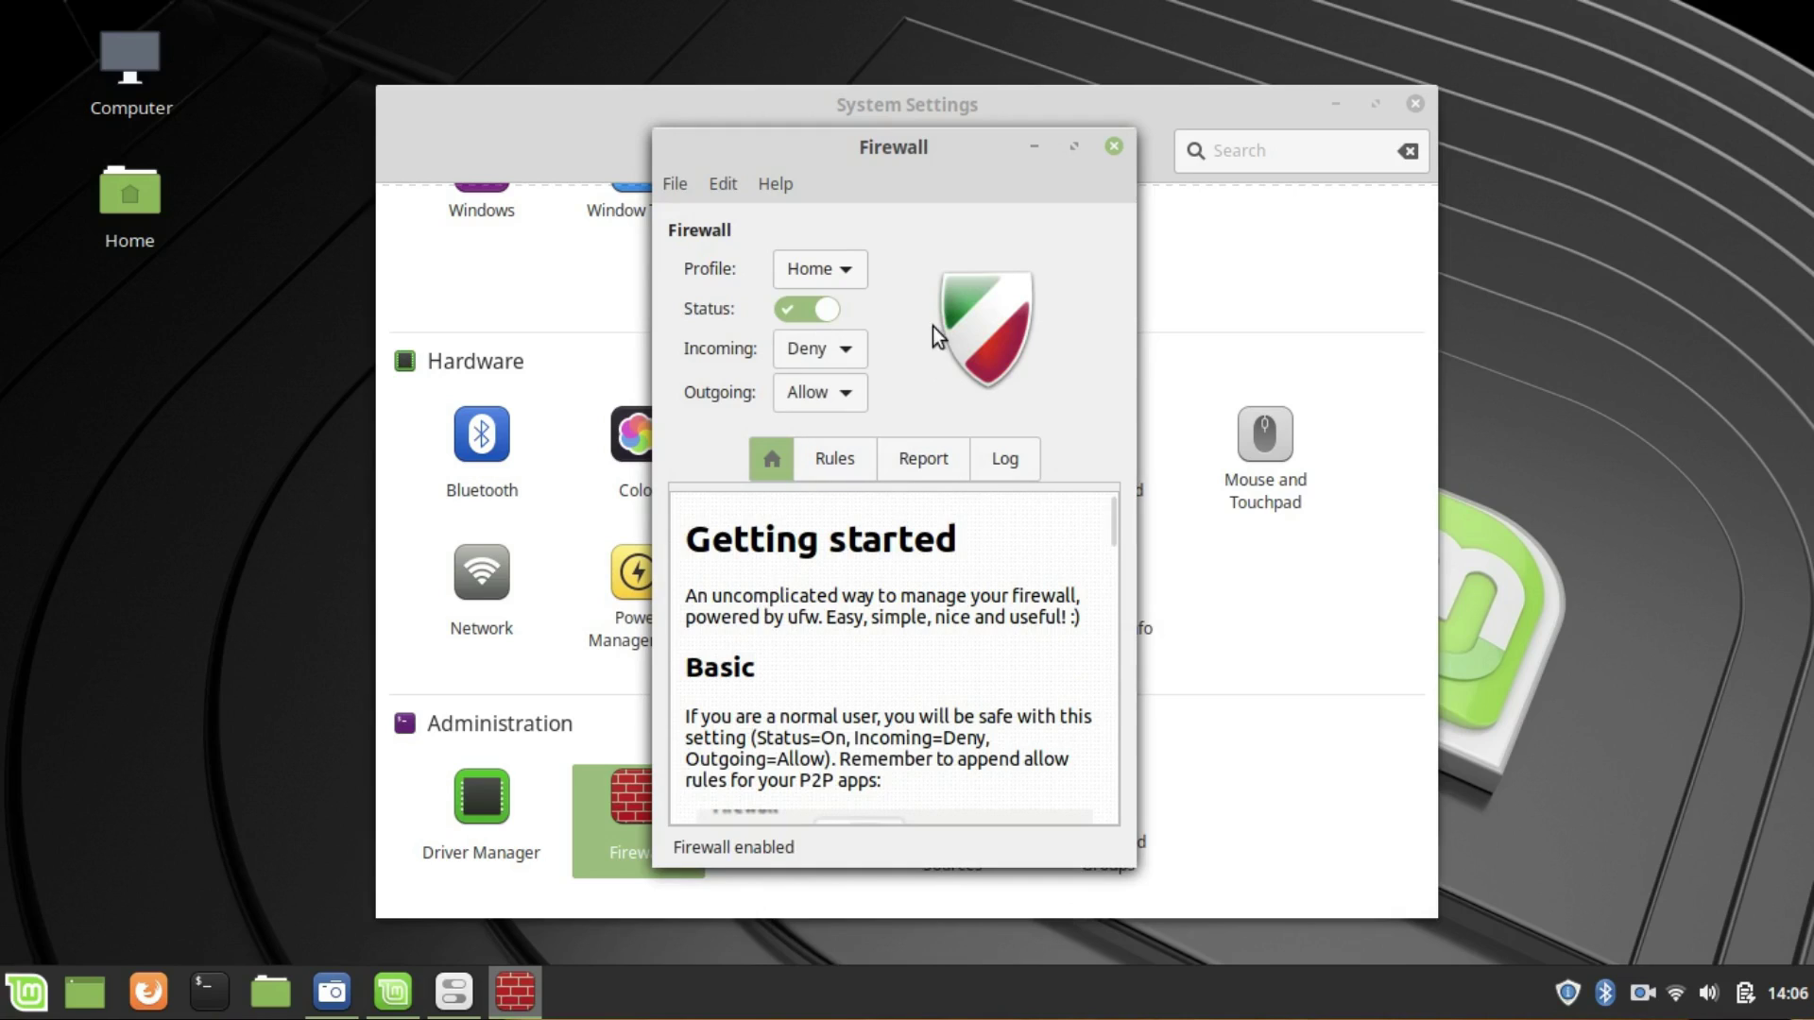
click(1114, 147)
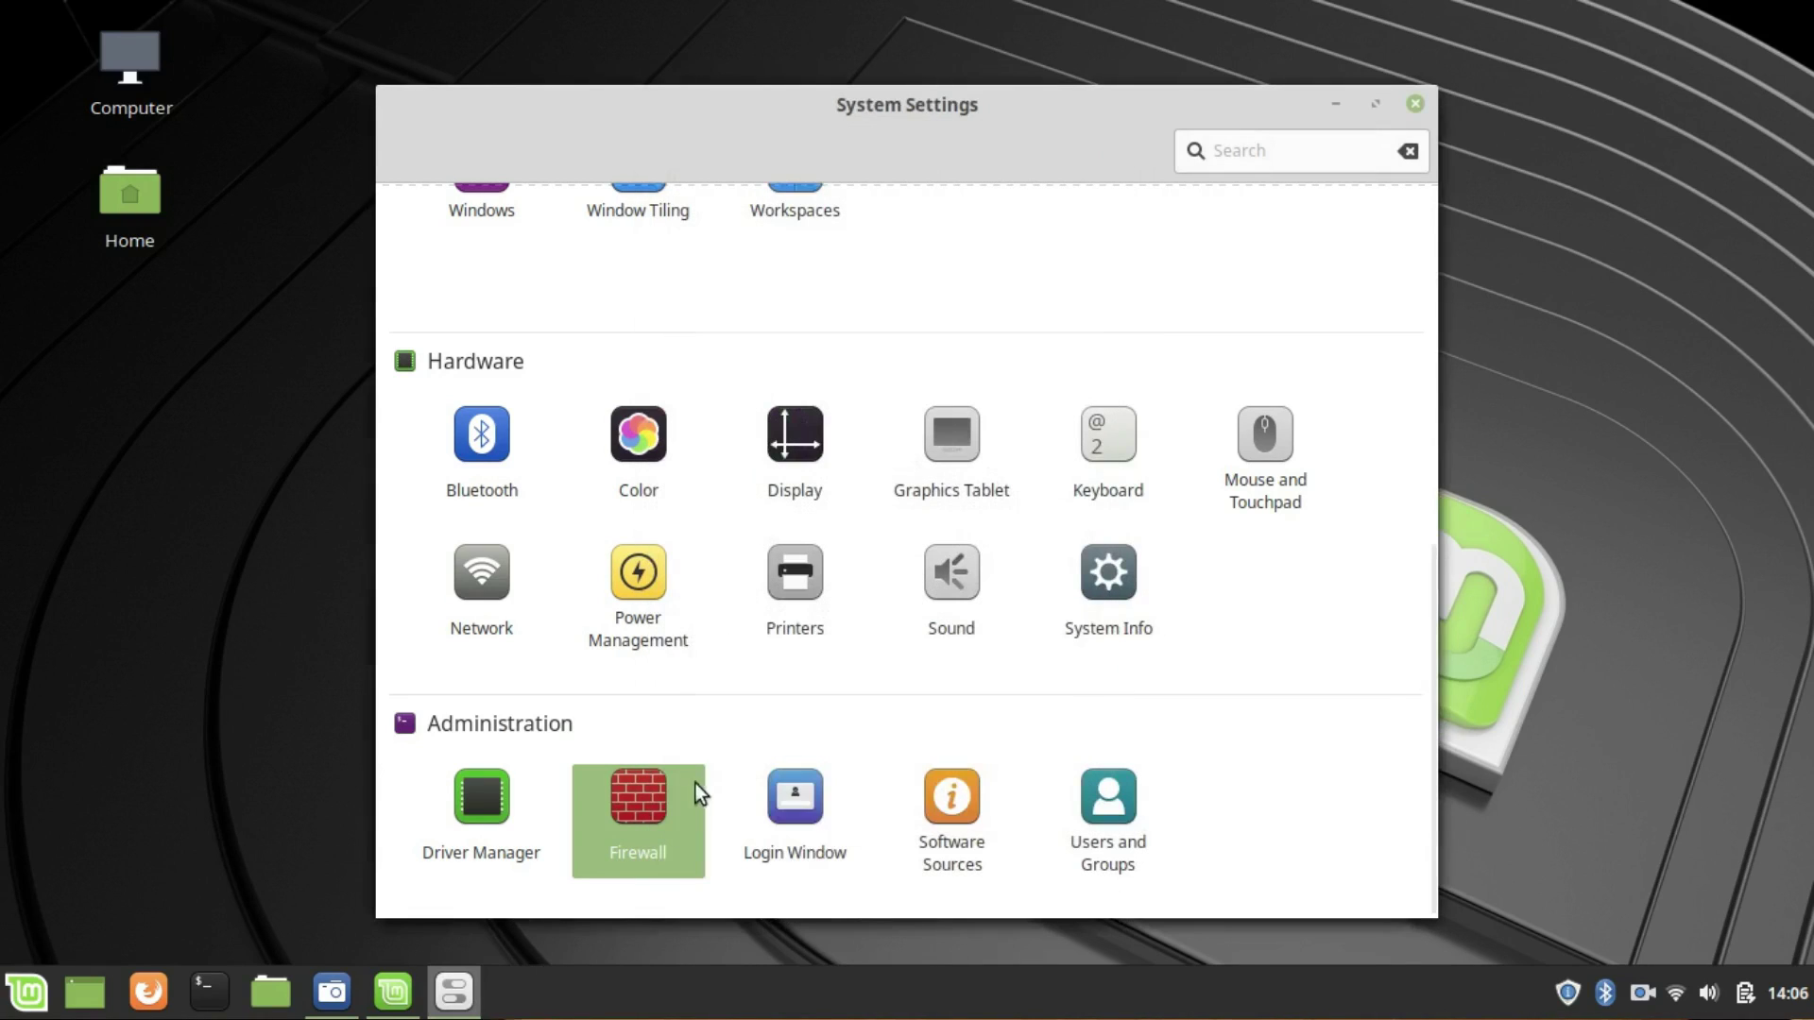
- Start the Firewall configuration again, cancel its authentication request and close System Settings
click(650, 764)
click(1011, 642)
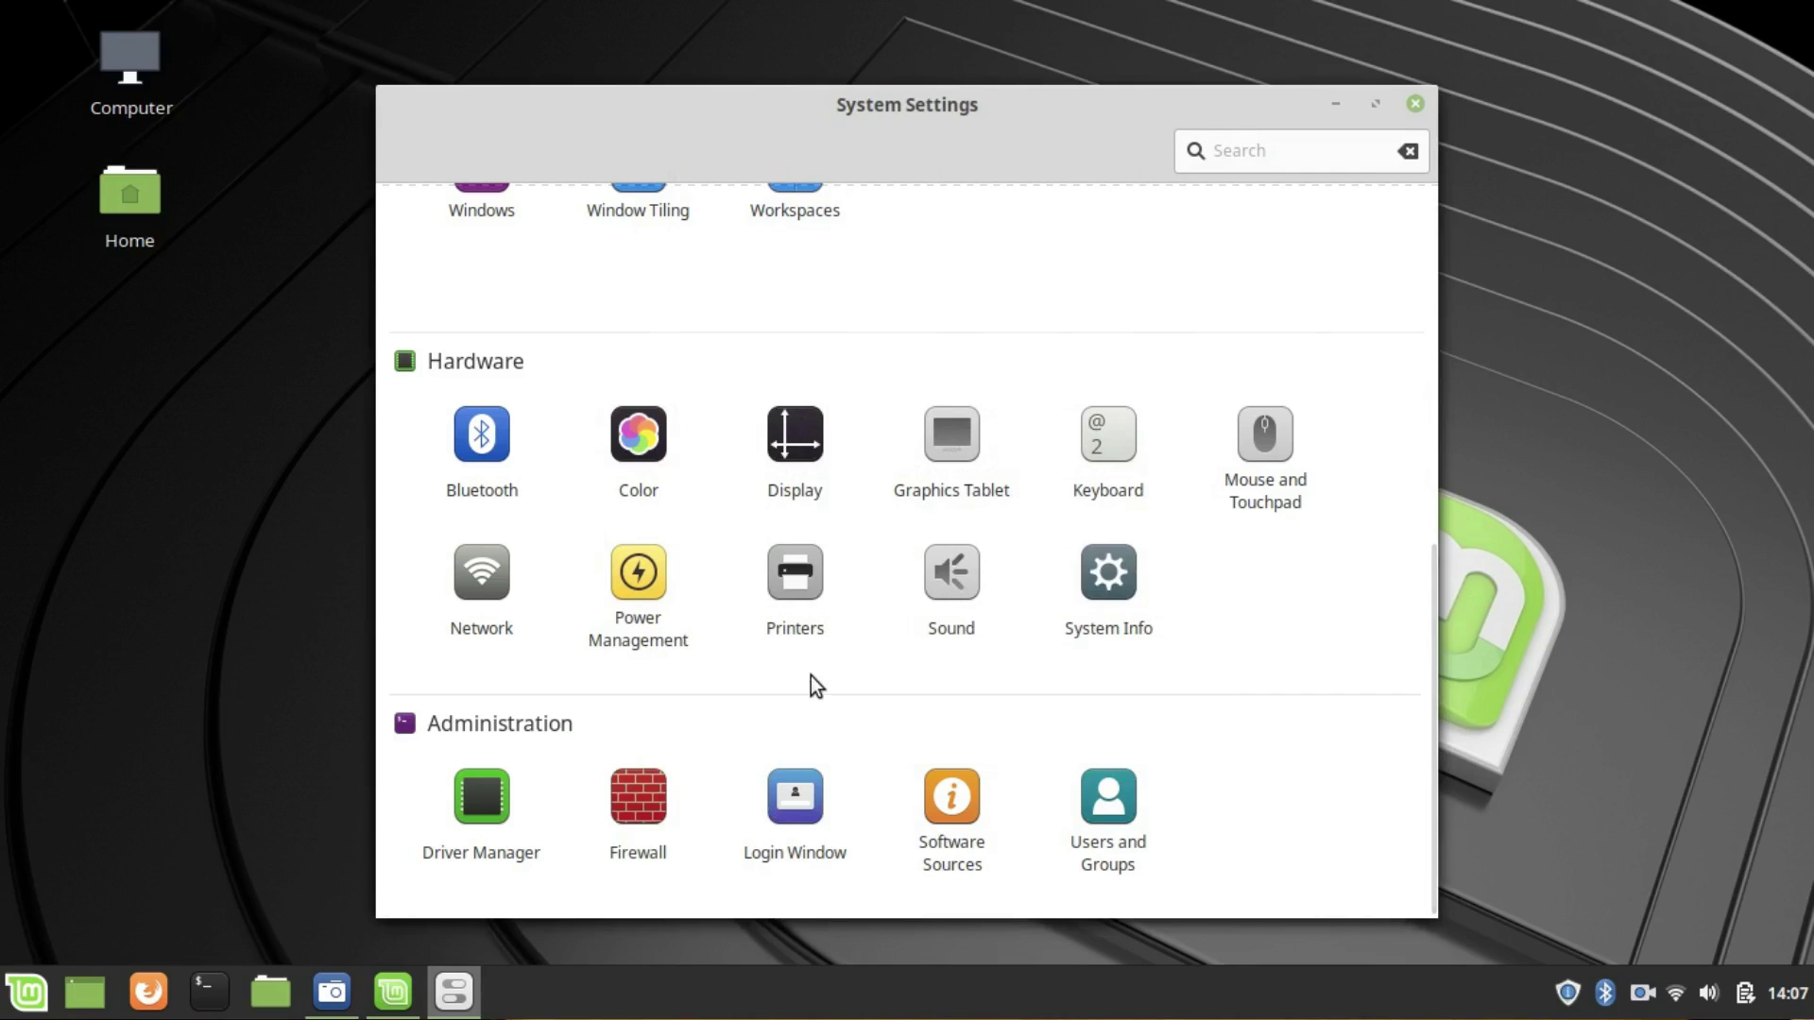
scroll(811, 677, up, 3)
scroll(812, 671, up, 1)
click(1414, 106)
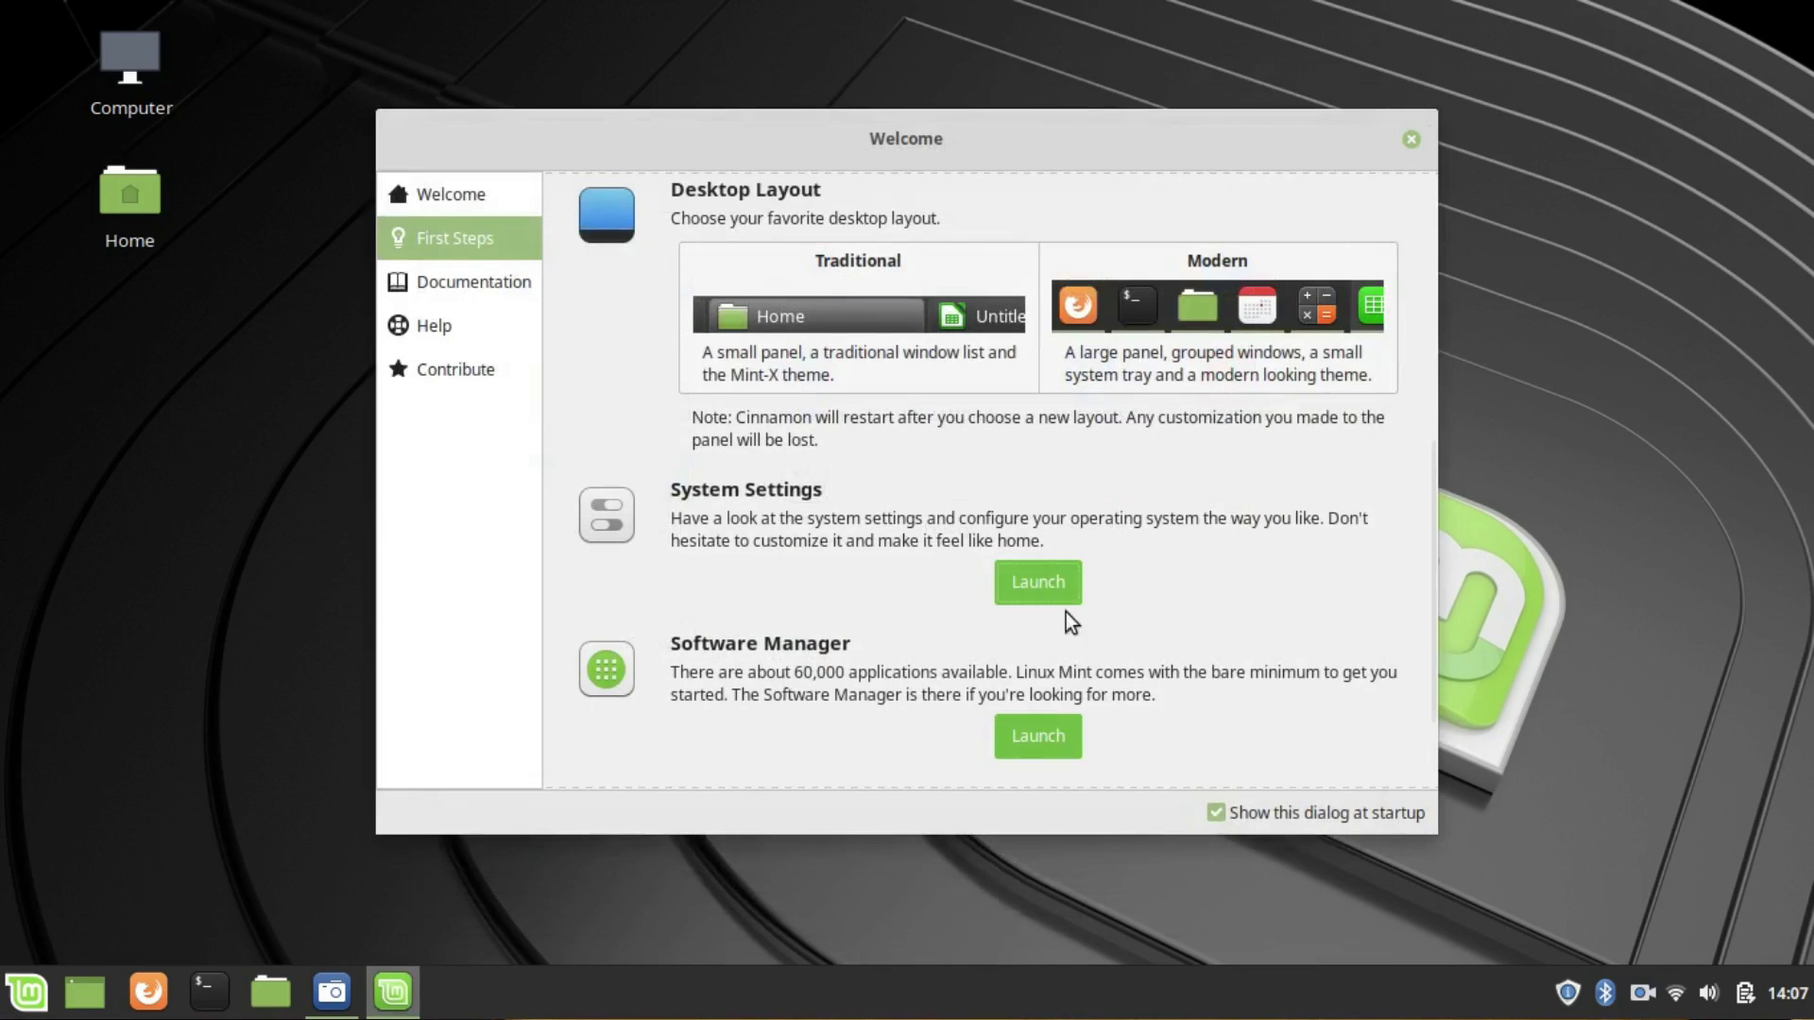
scroll(928, 576, down, 2)
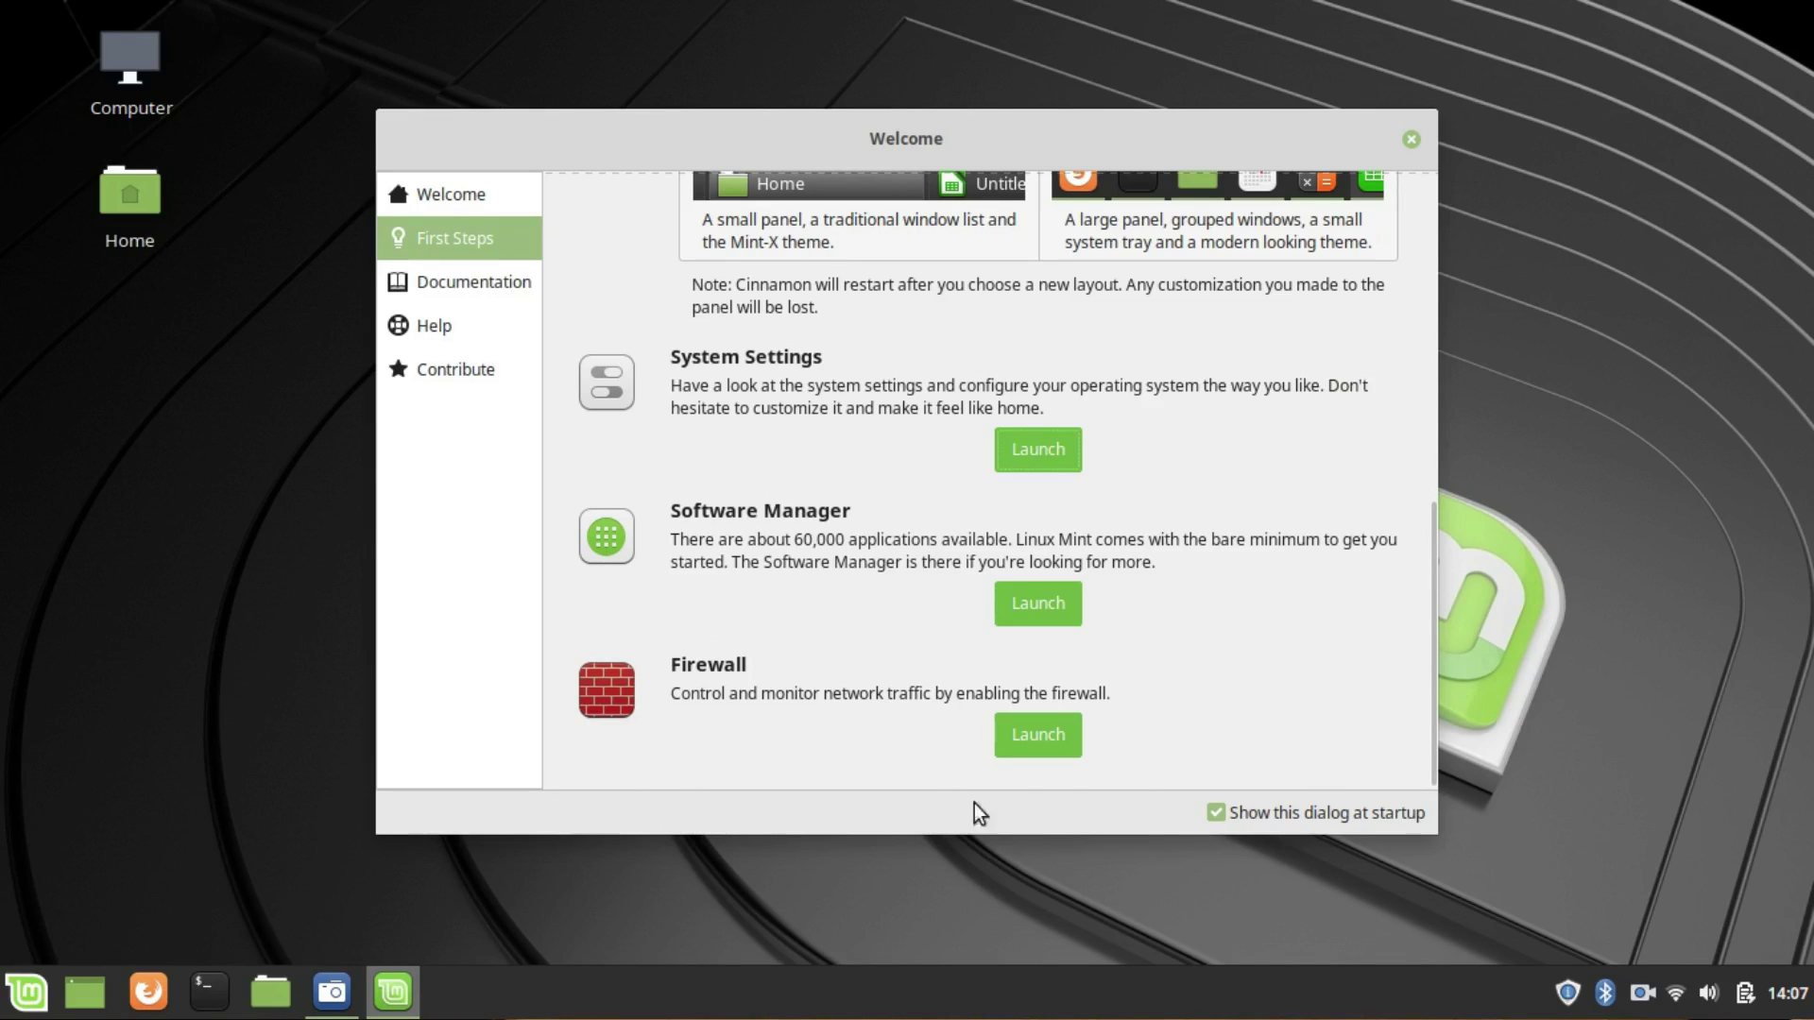
click(1075, 733)
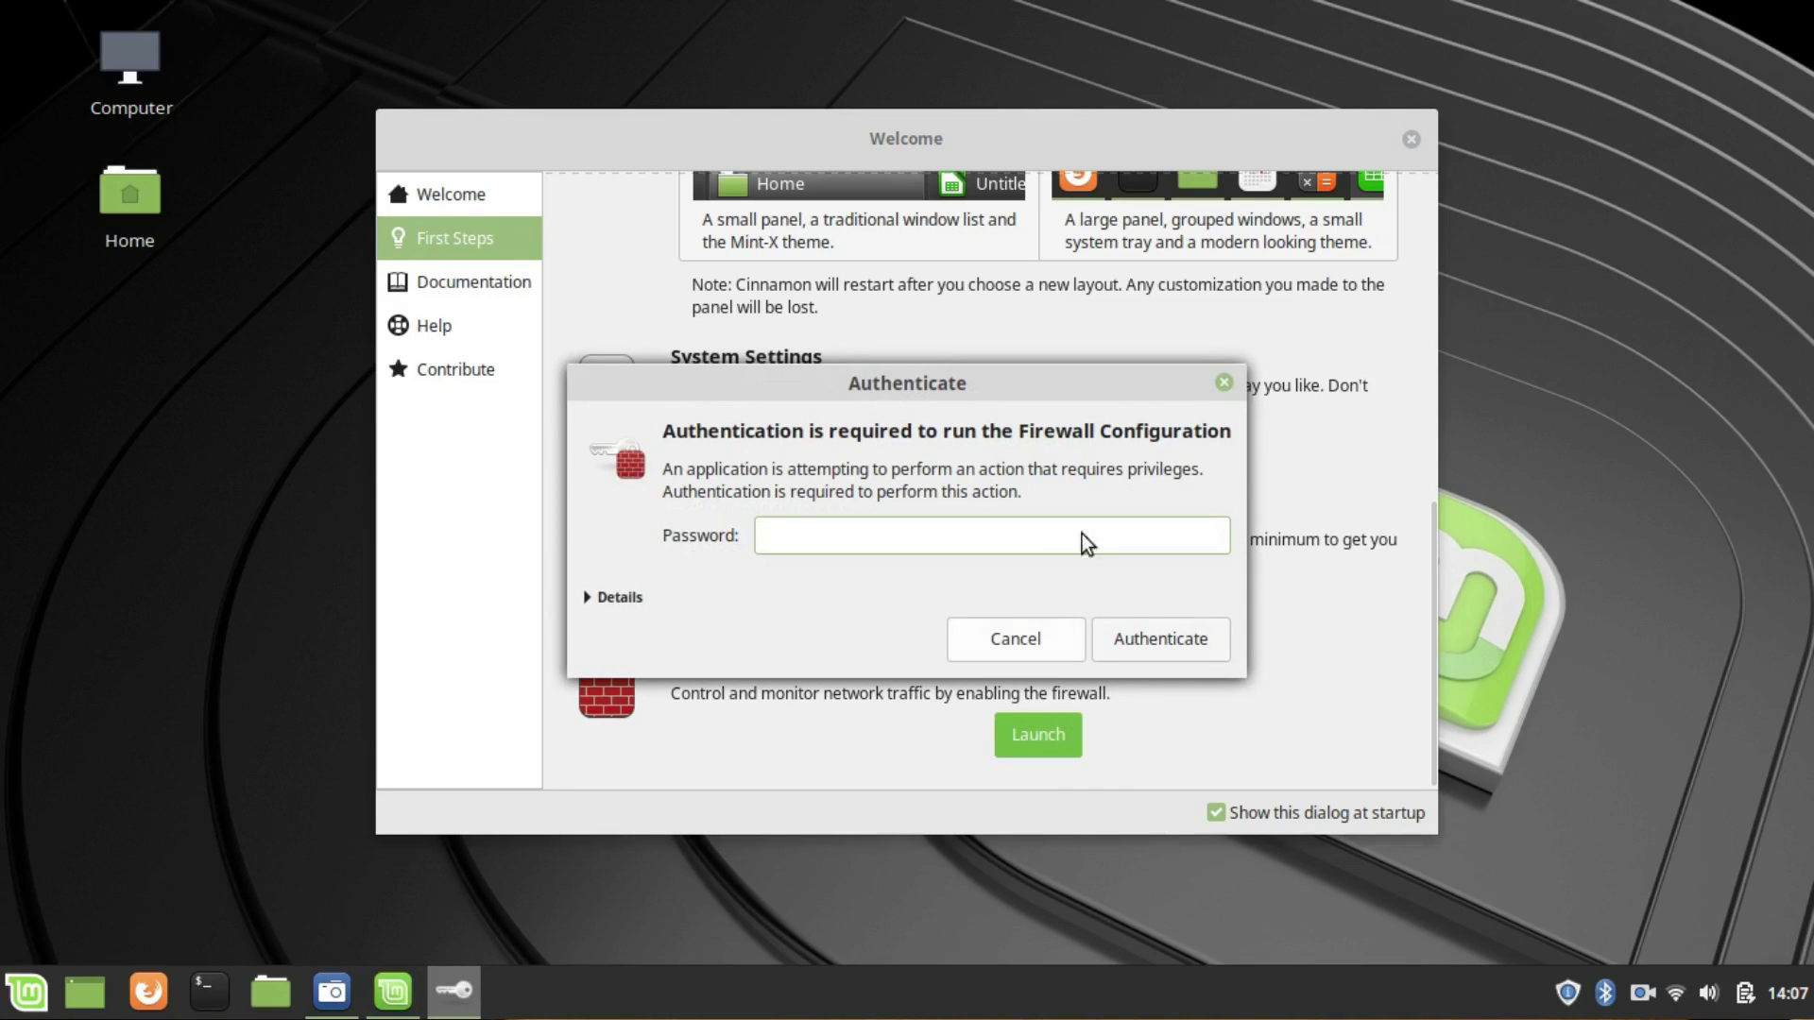
click(1015, 641)
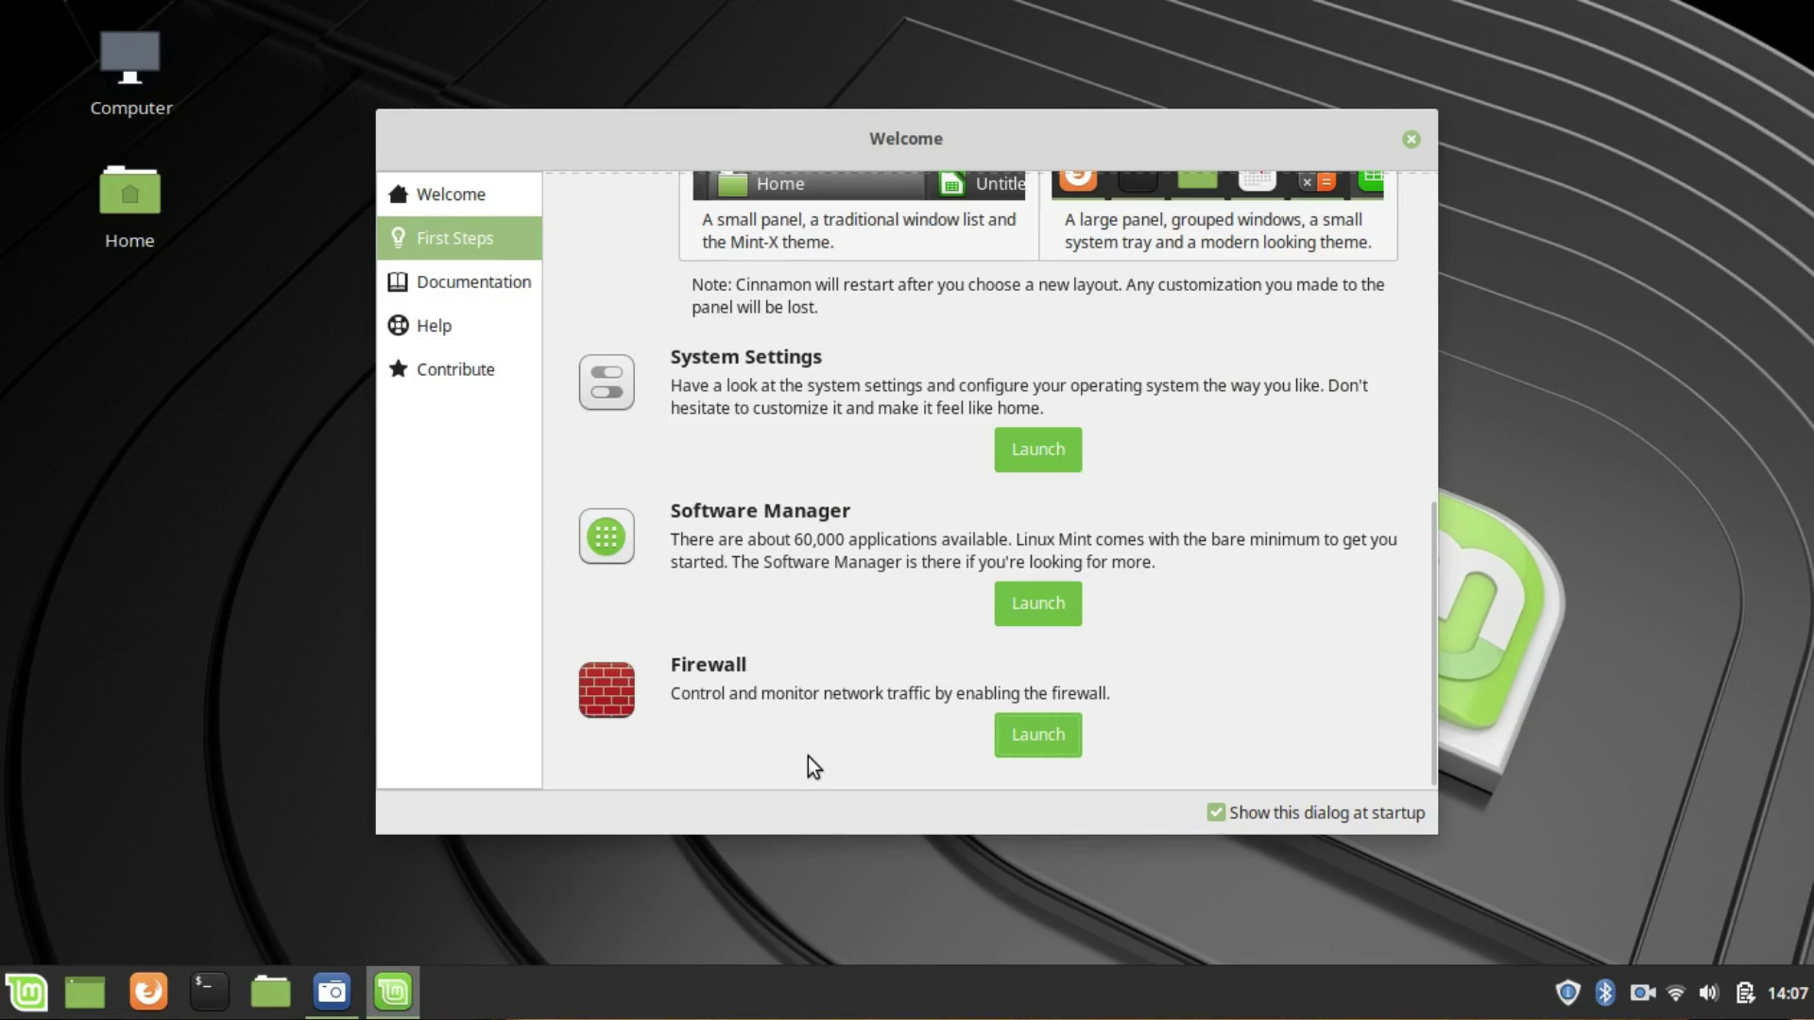
- Launch the Linux Mint documentation in Firefox, dismiss the update notice, look over the installation, troubleshooting, translation, developer and user guides, and close the browser
click(506, 279)
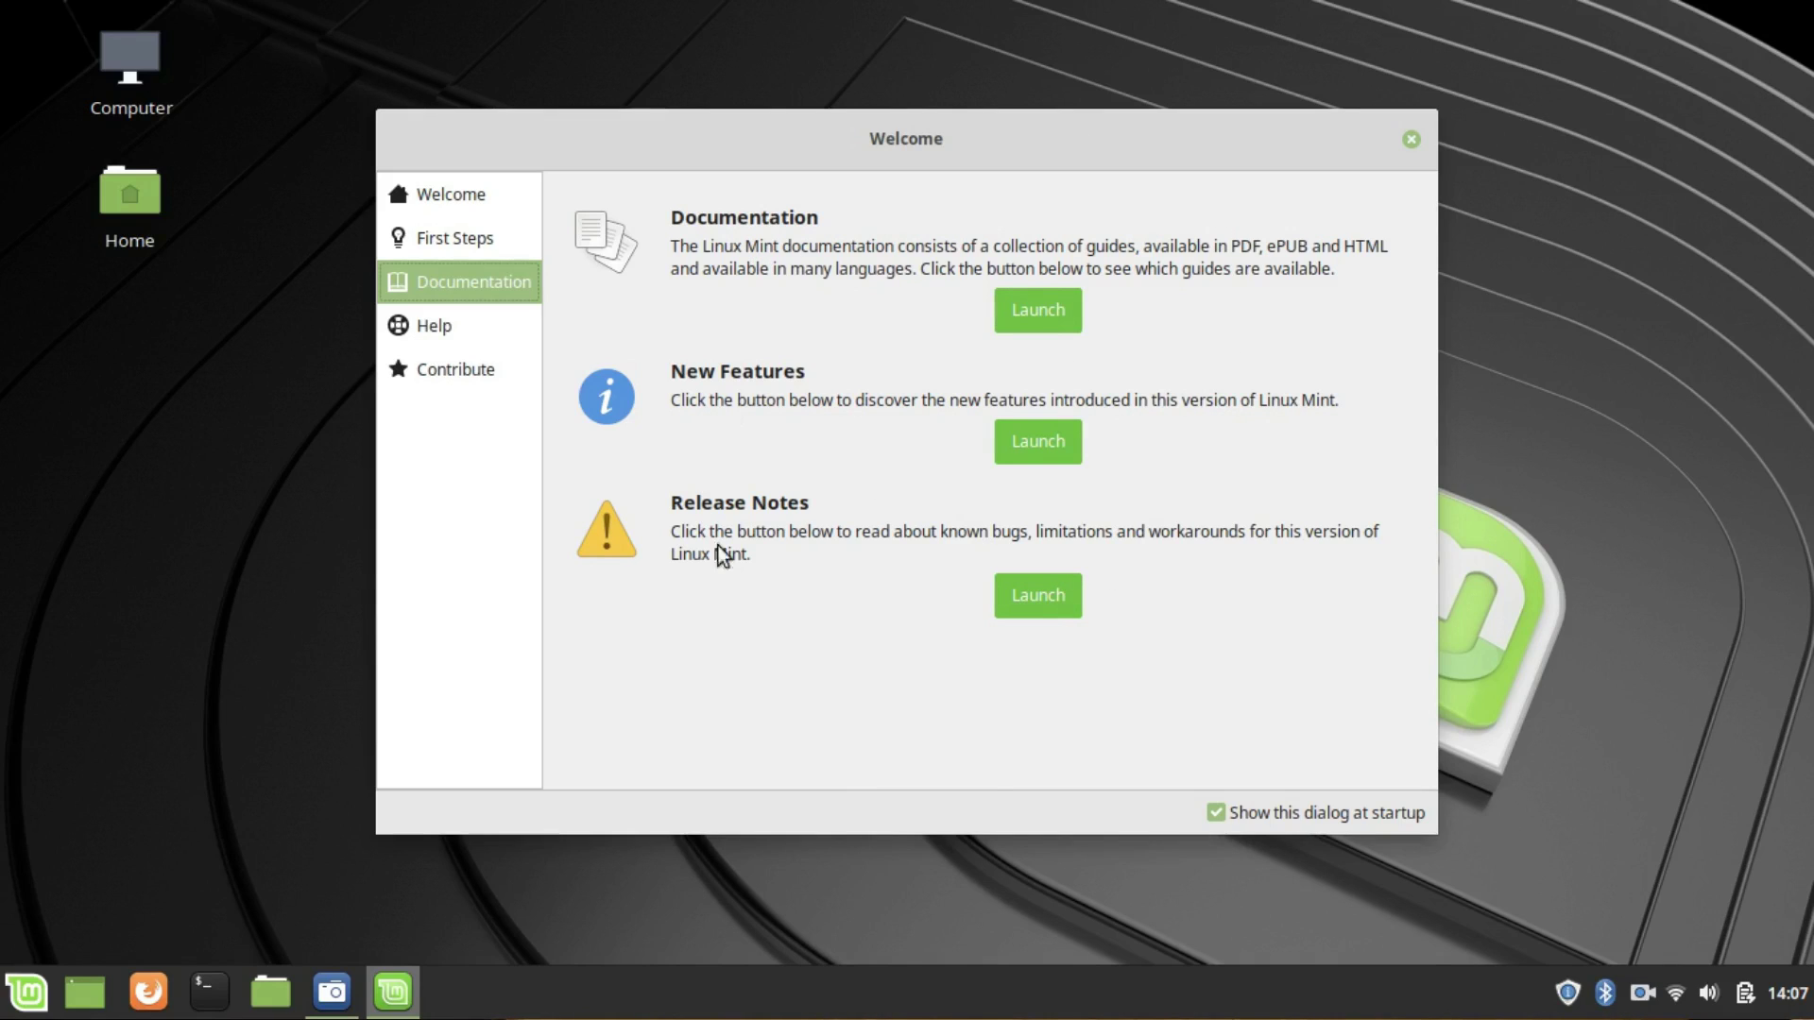
click(1045, 325)
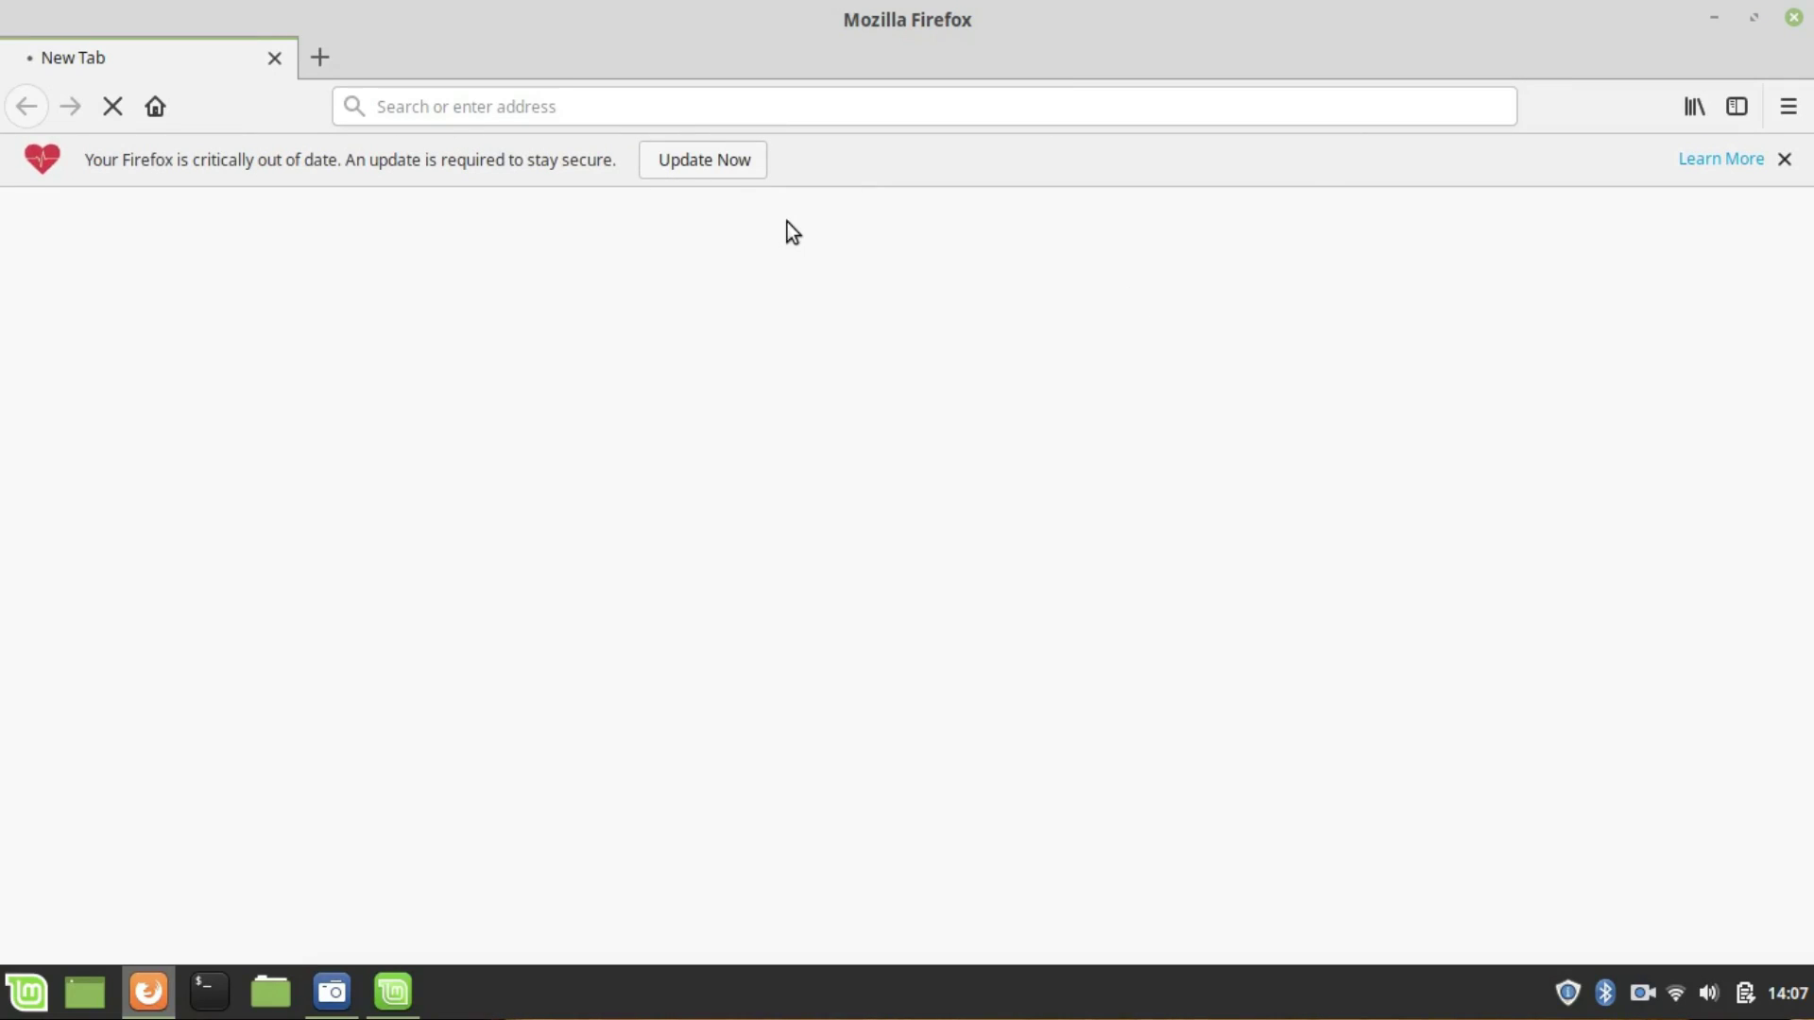
click(1786, 160)
scroll(717, 700, down, 1)
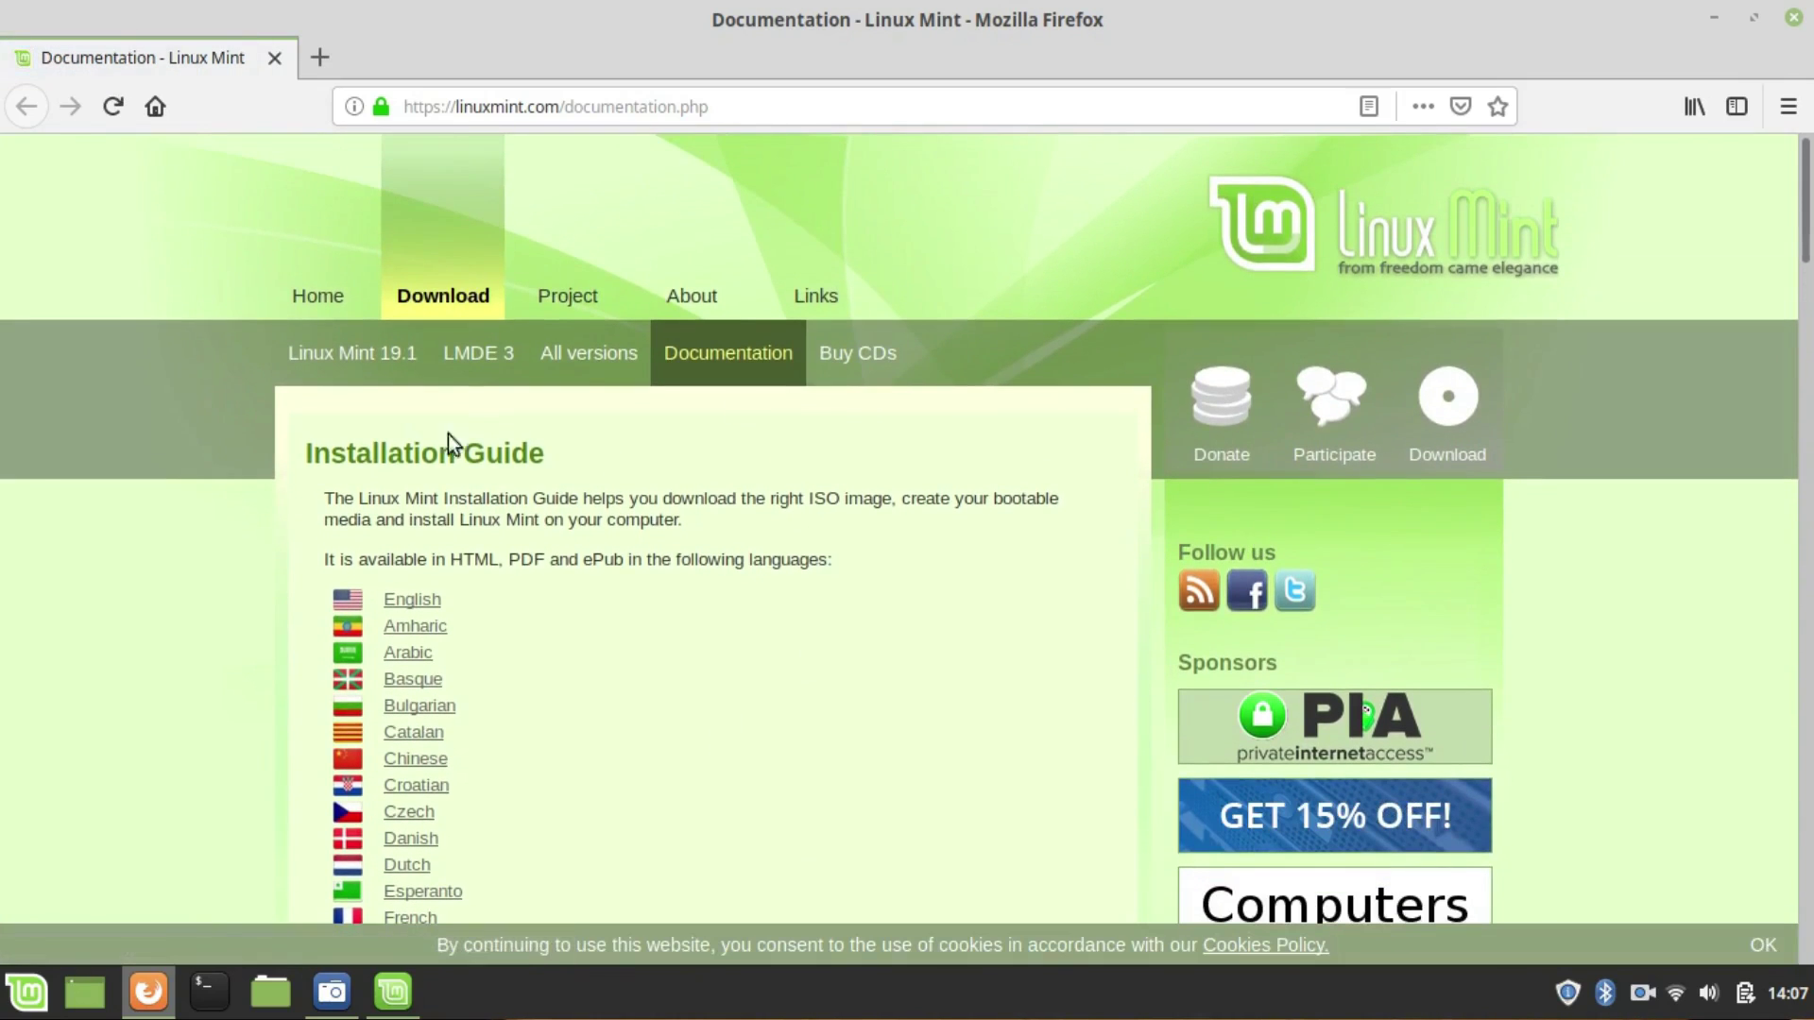
scroll(546, 518, down, 8)
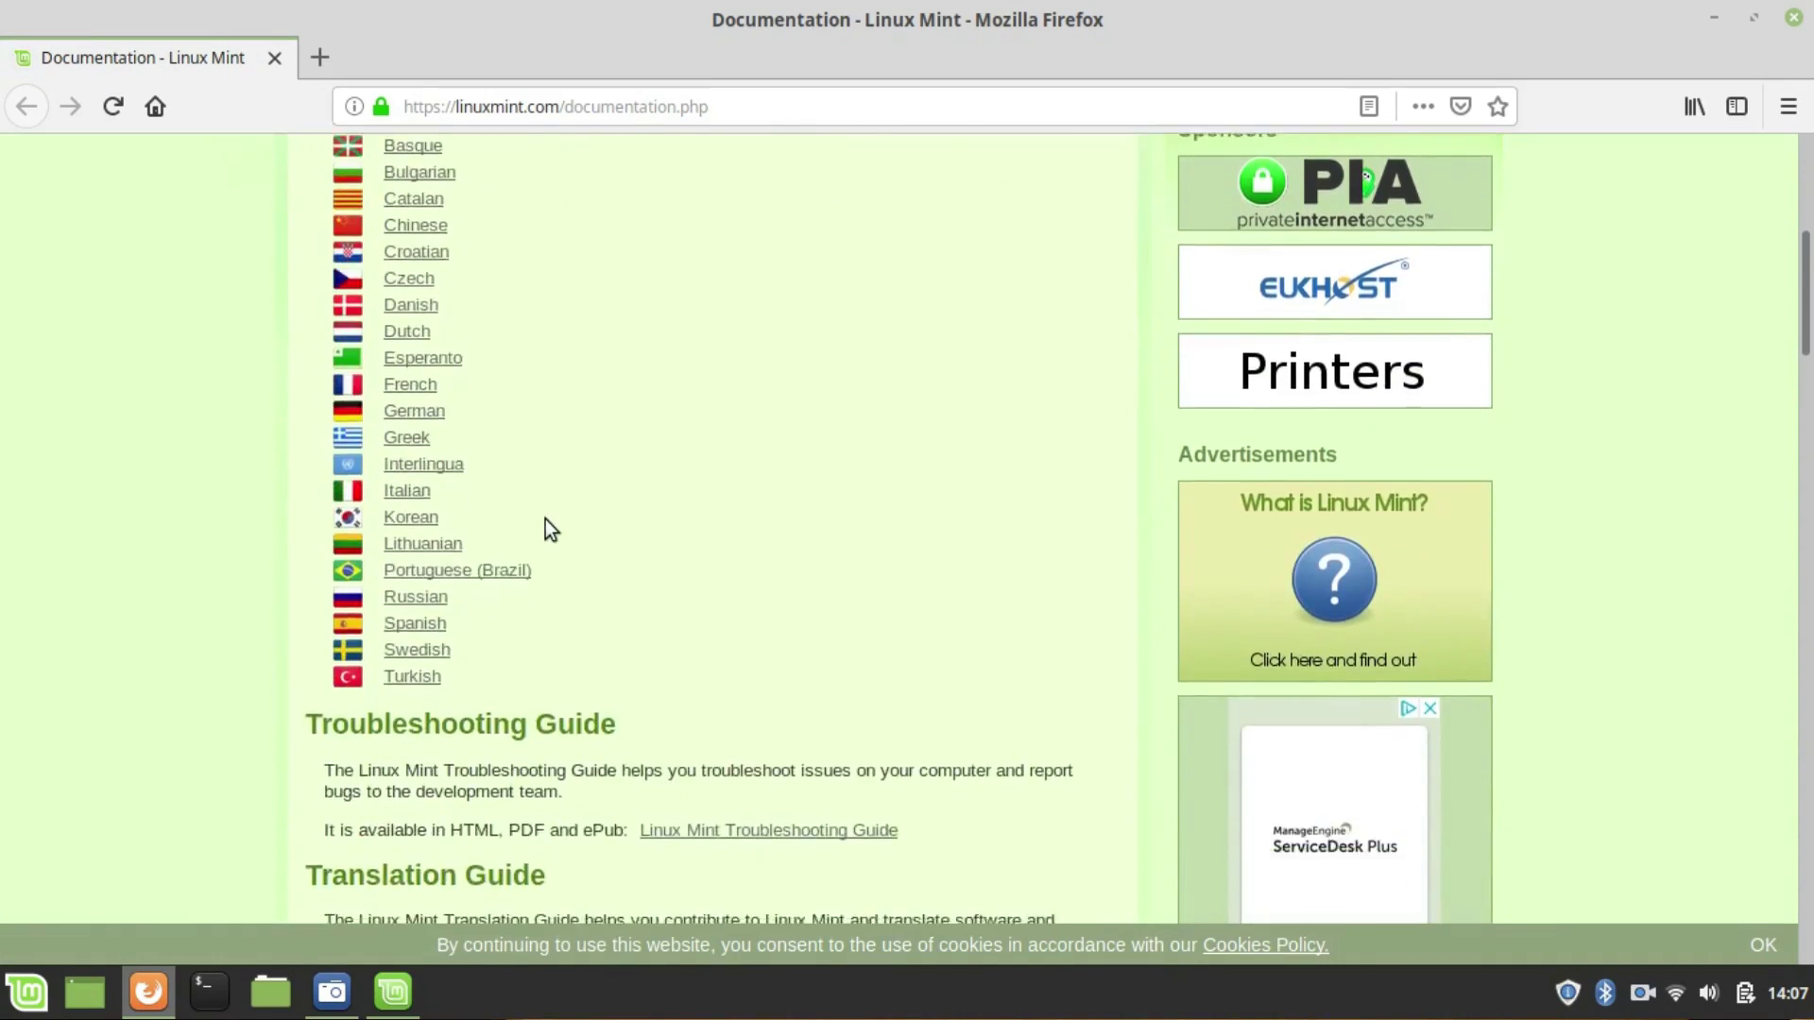
scroll(546, 519, down, 1)
scroll(587, 502, down, 2)
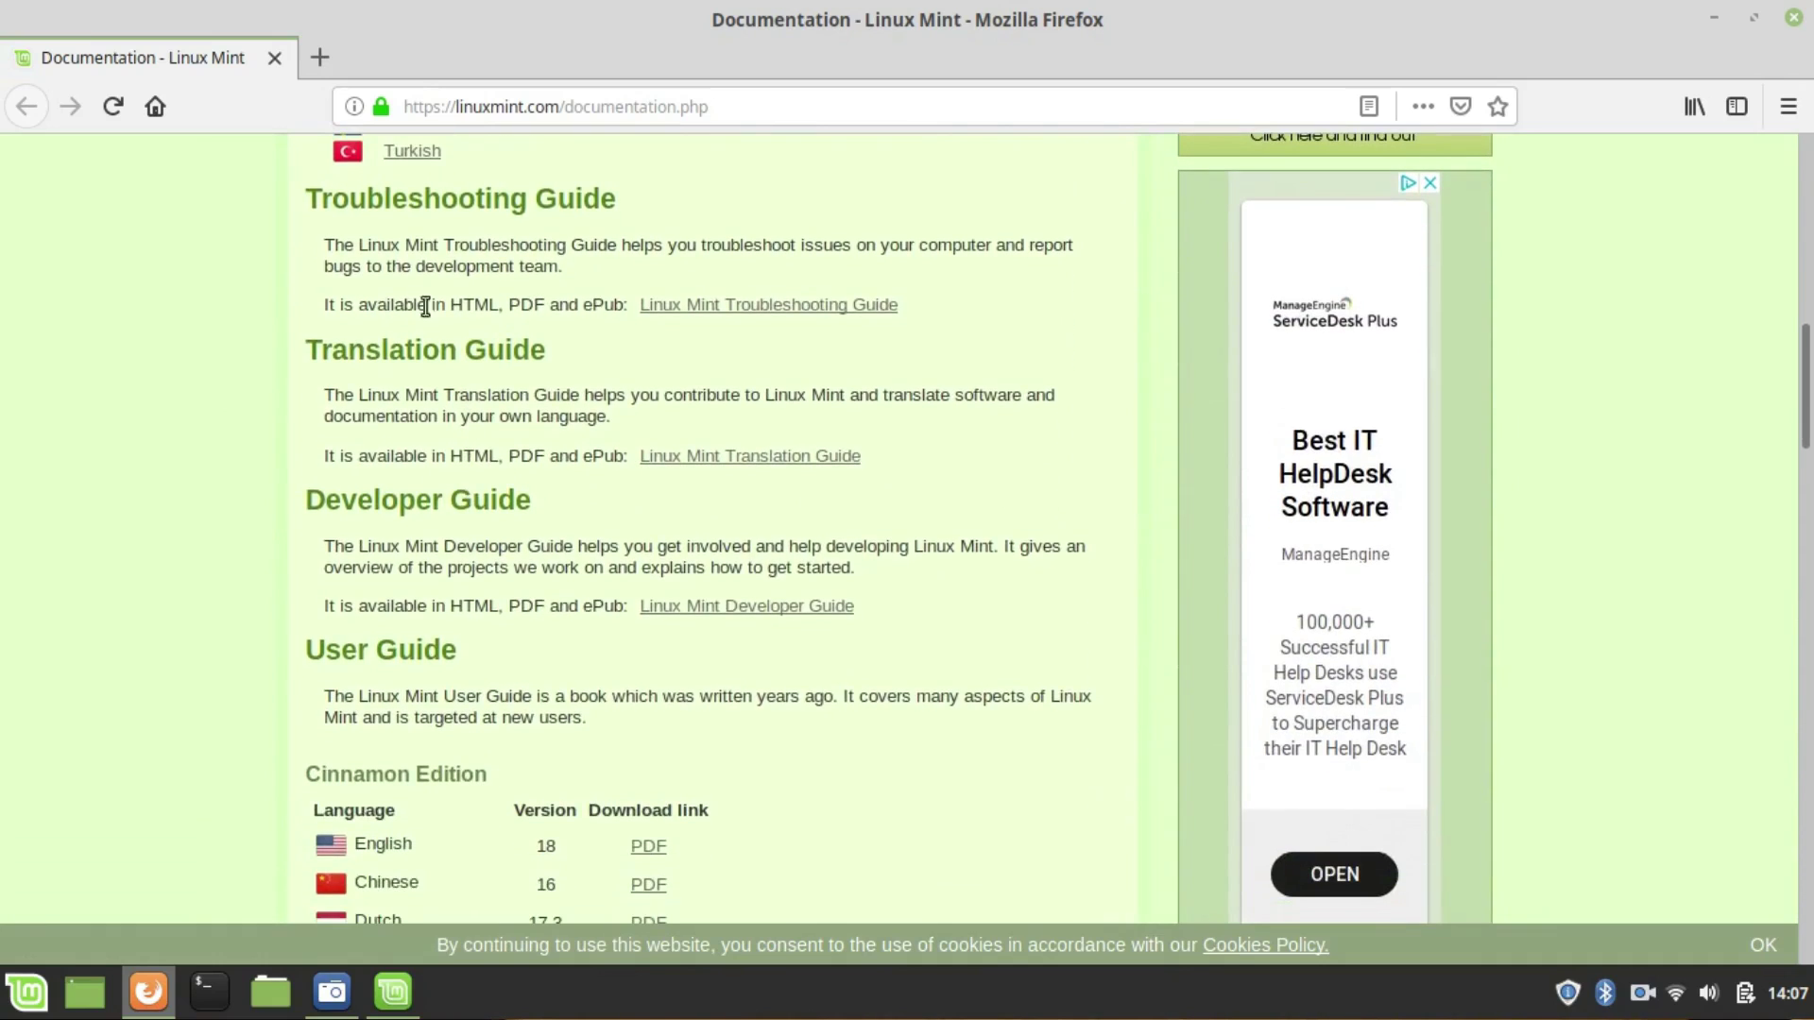
scroll(493, 757, down, 1)
scroll(493, 751, up, 2)
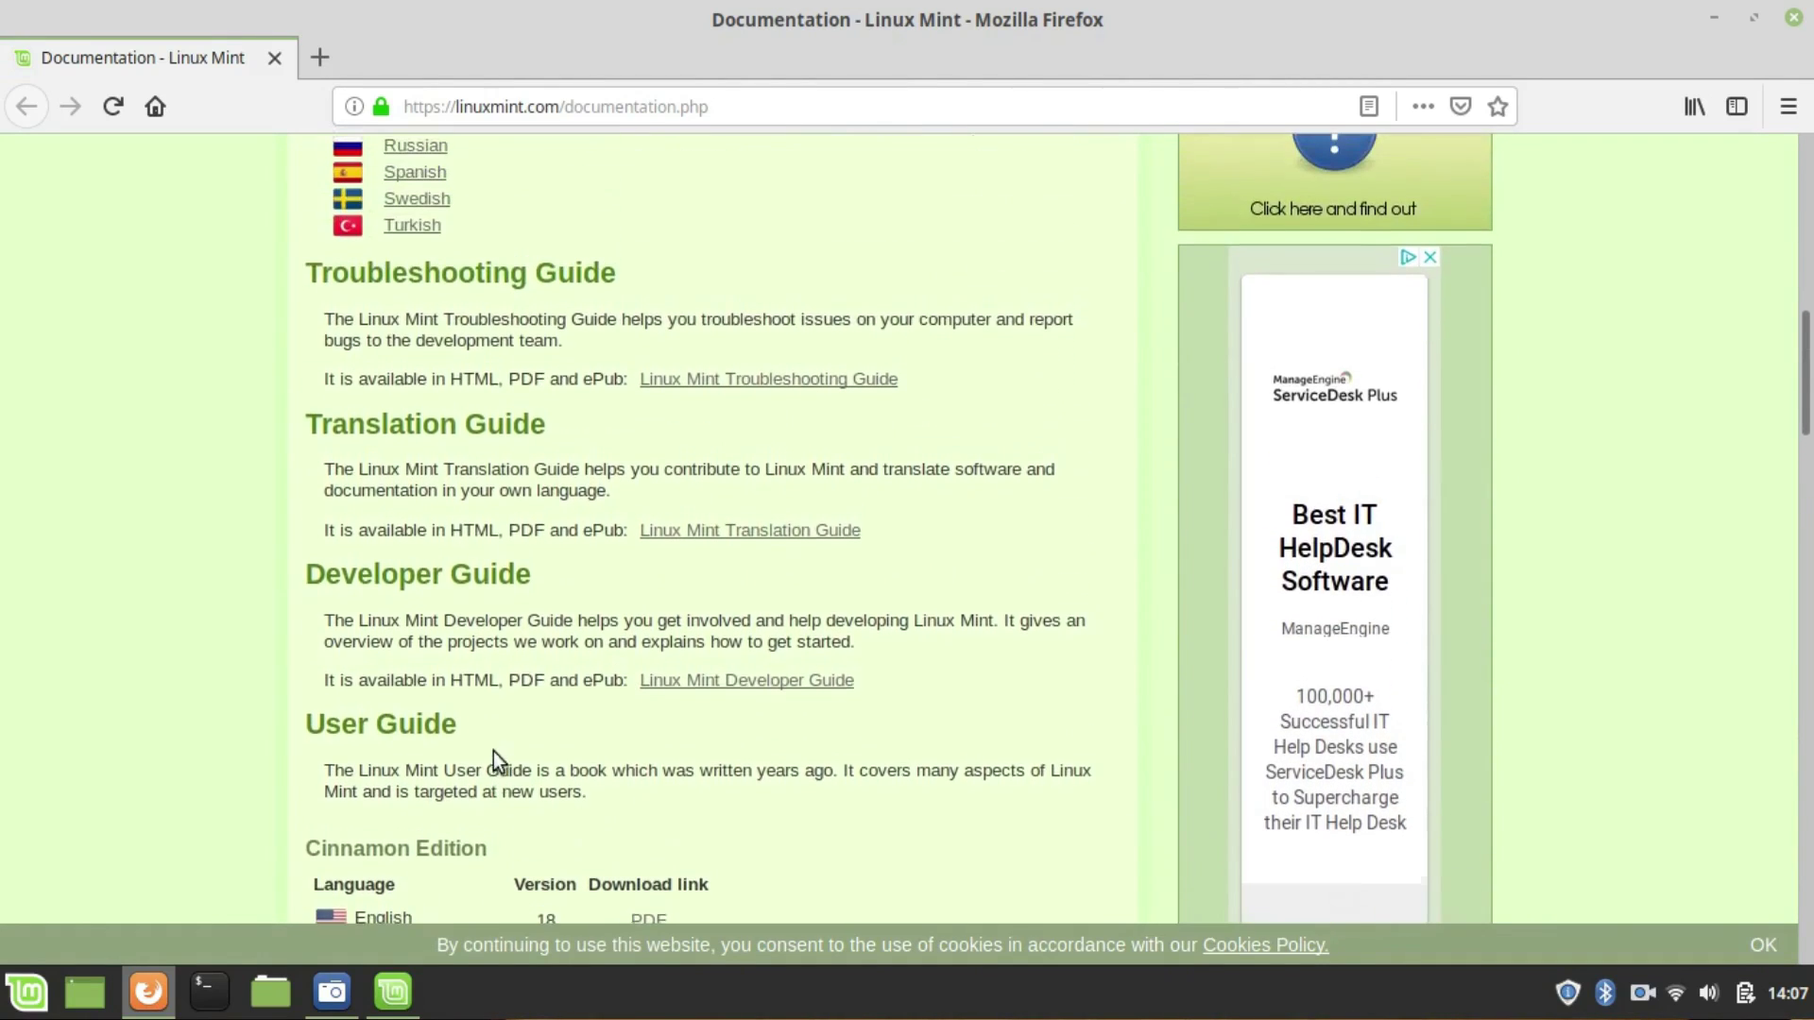
scroll(752, 245, up, 1)
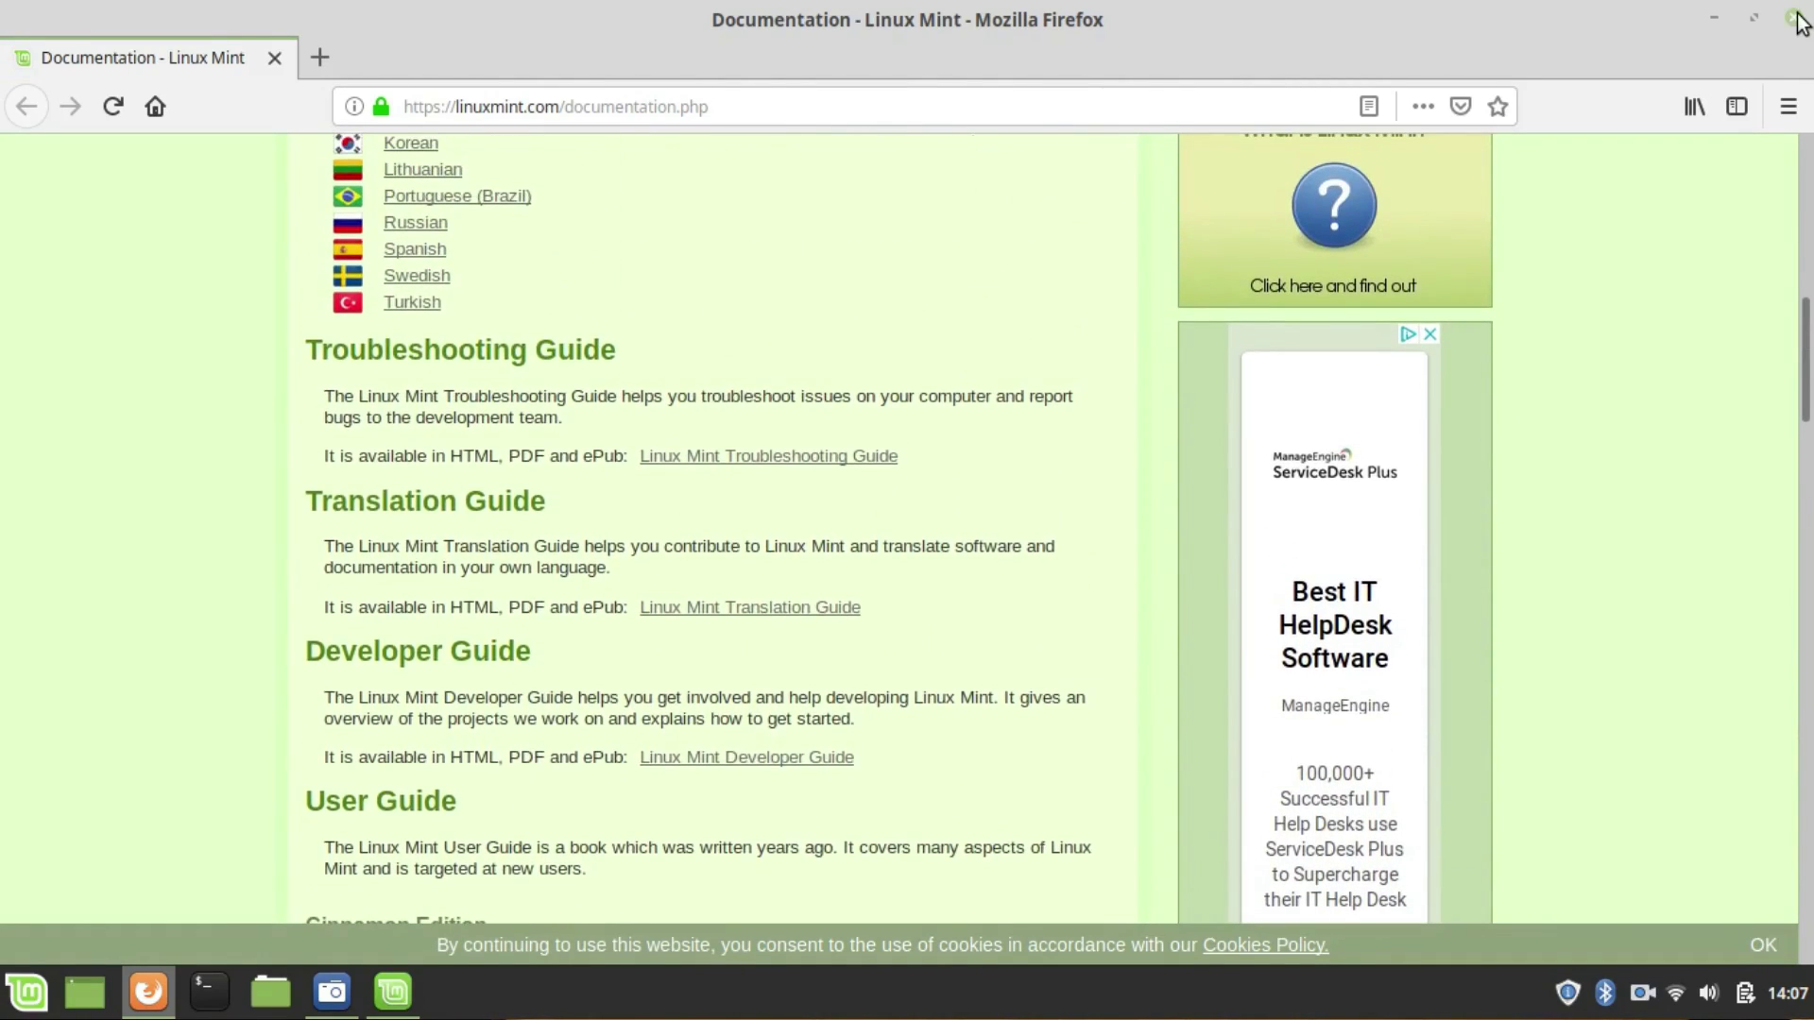
click(1794, 18)
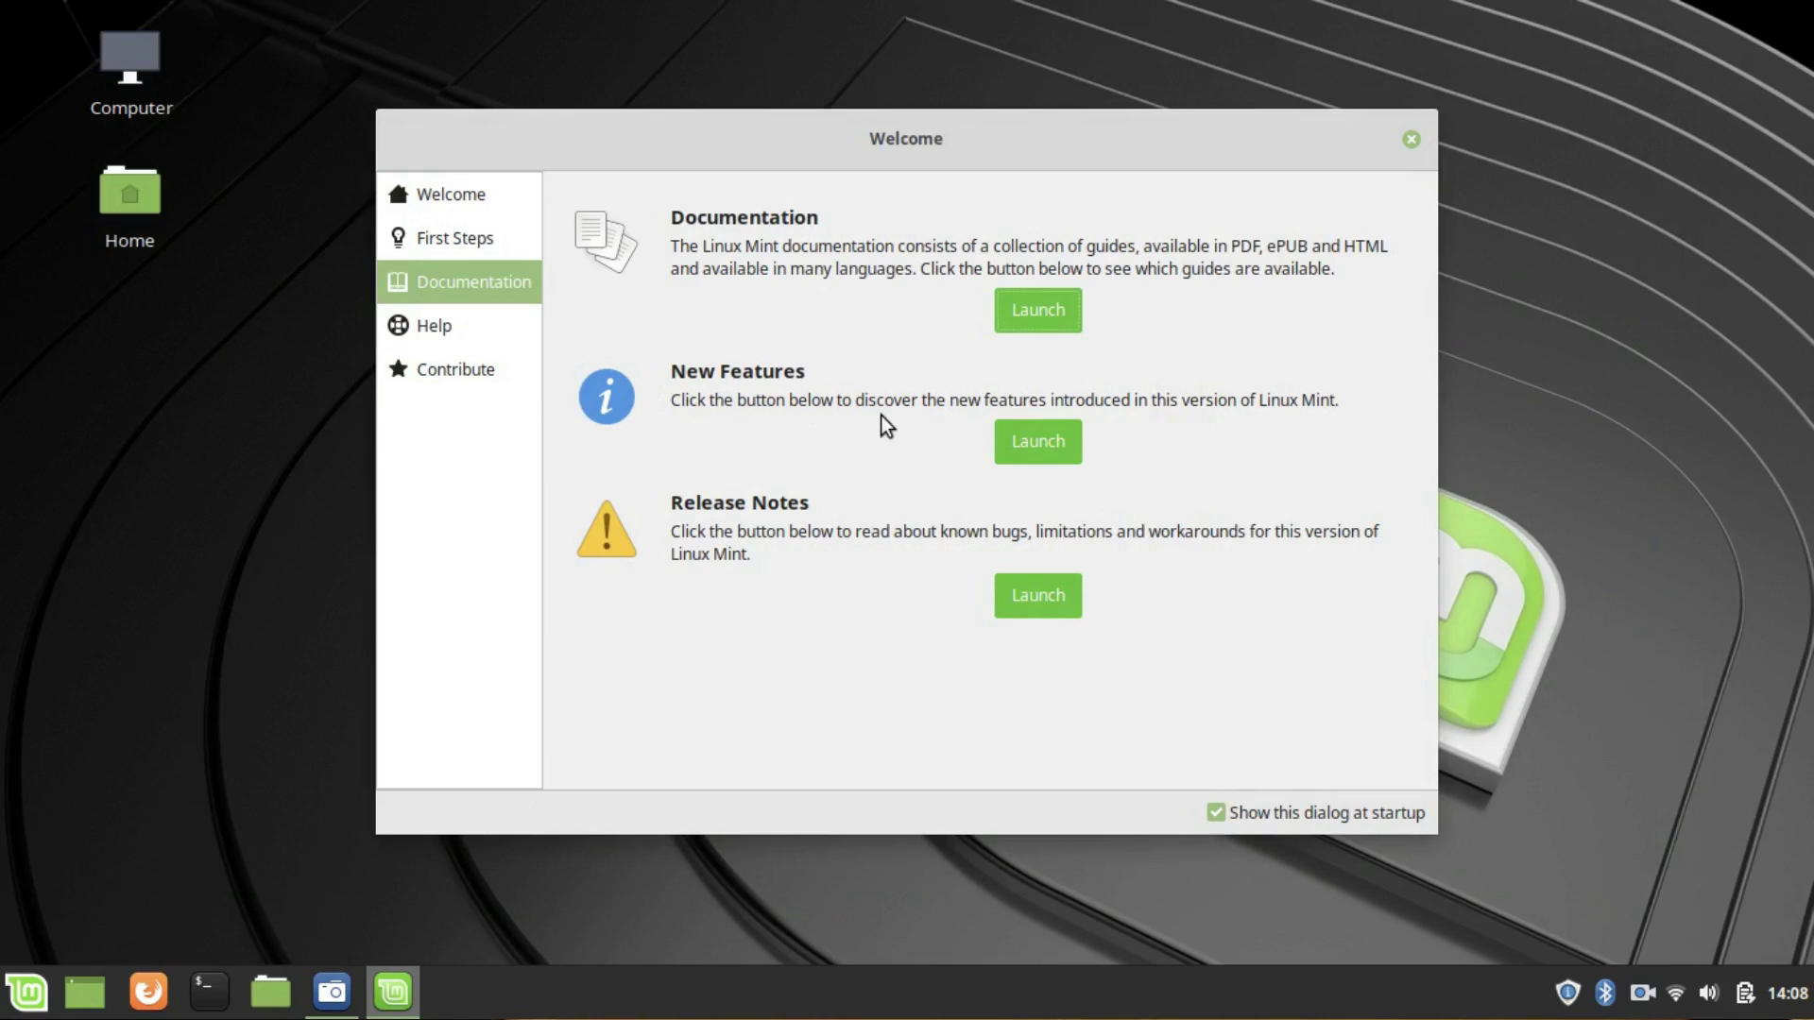
- Launch the Web Forums from the Welcome window's help resources and look through the Main Edition Support categories
click(483, 338)
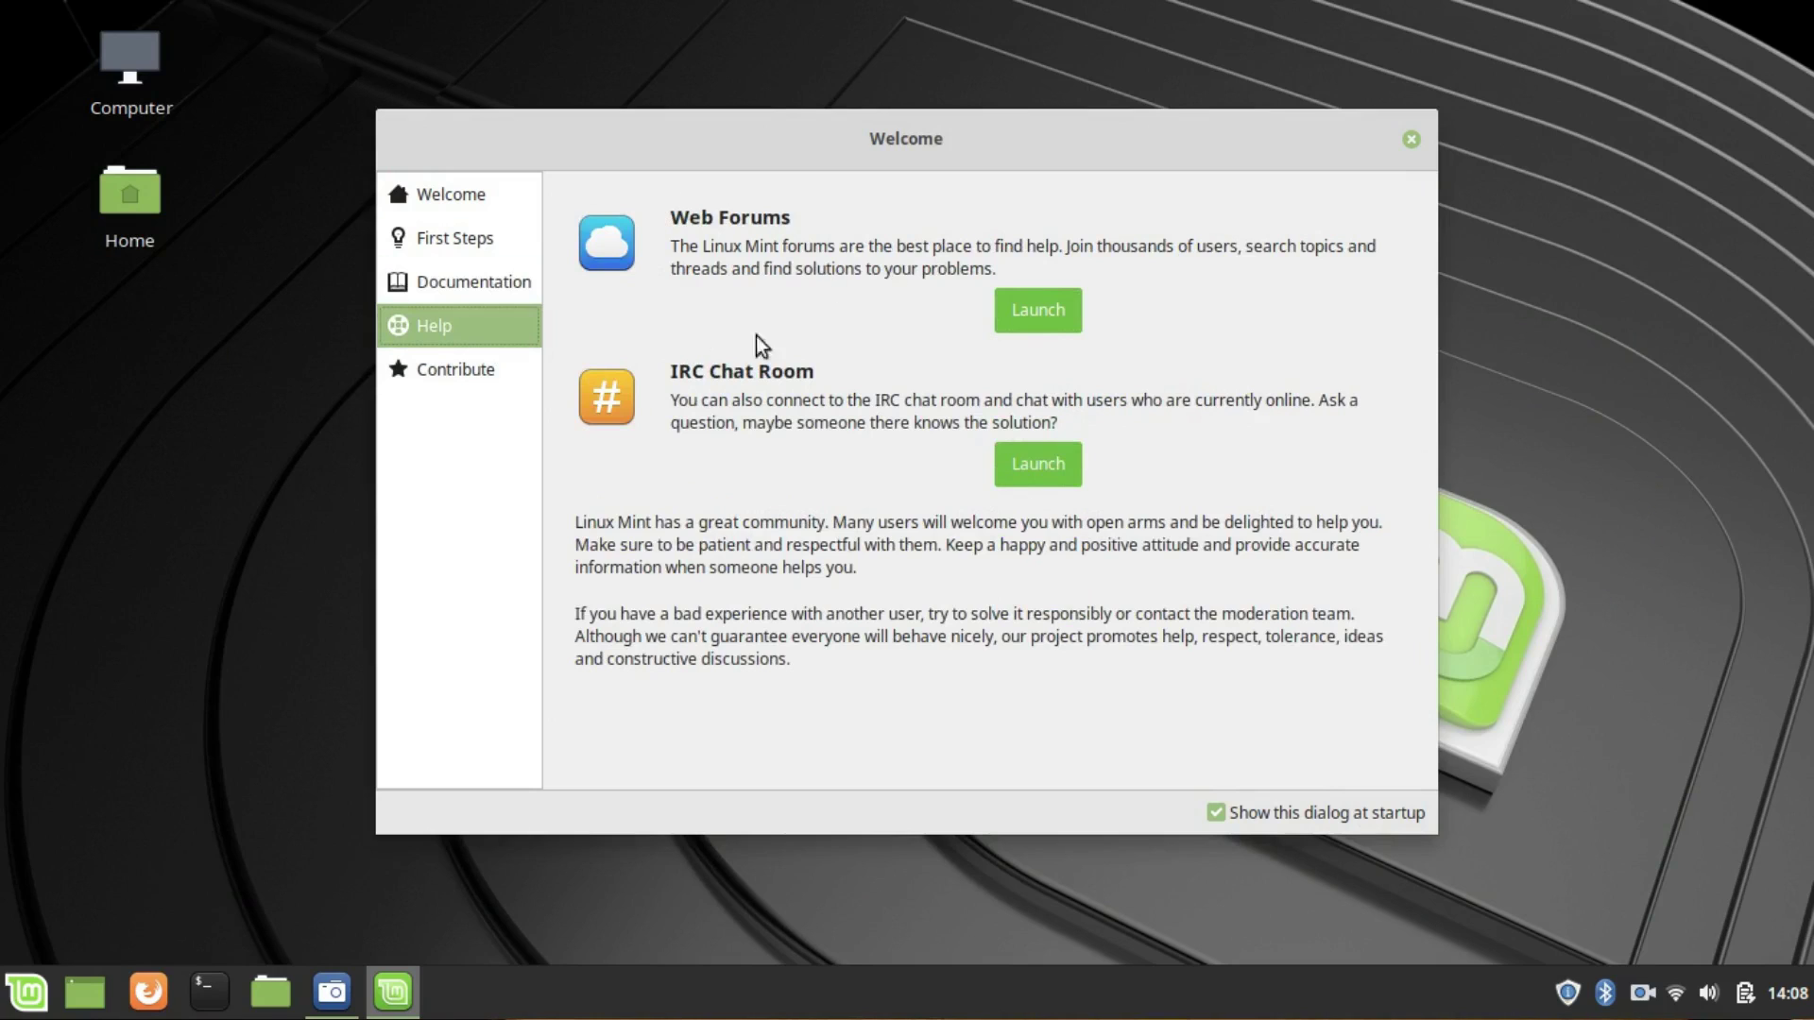
click(1044, 299)
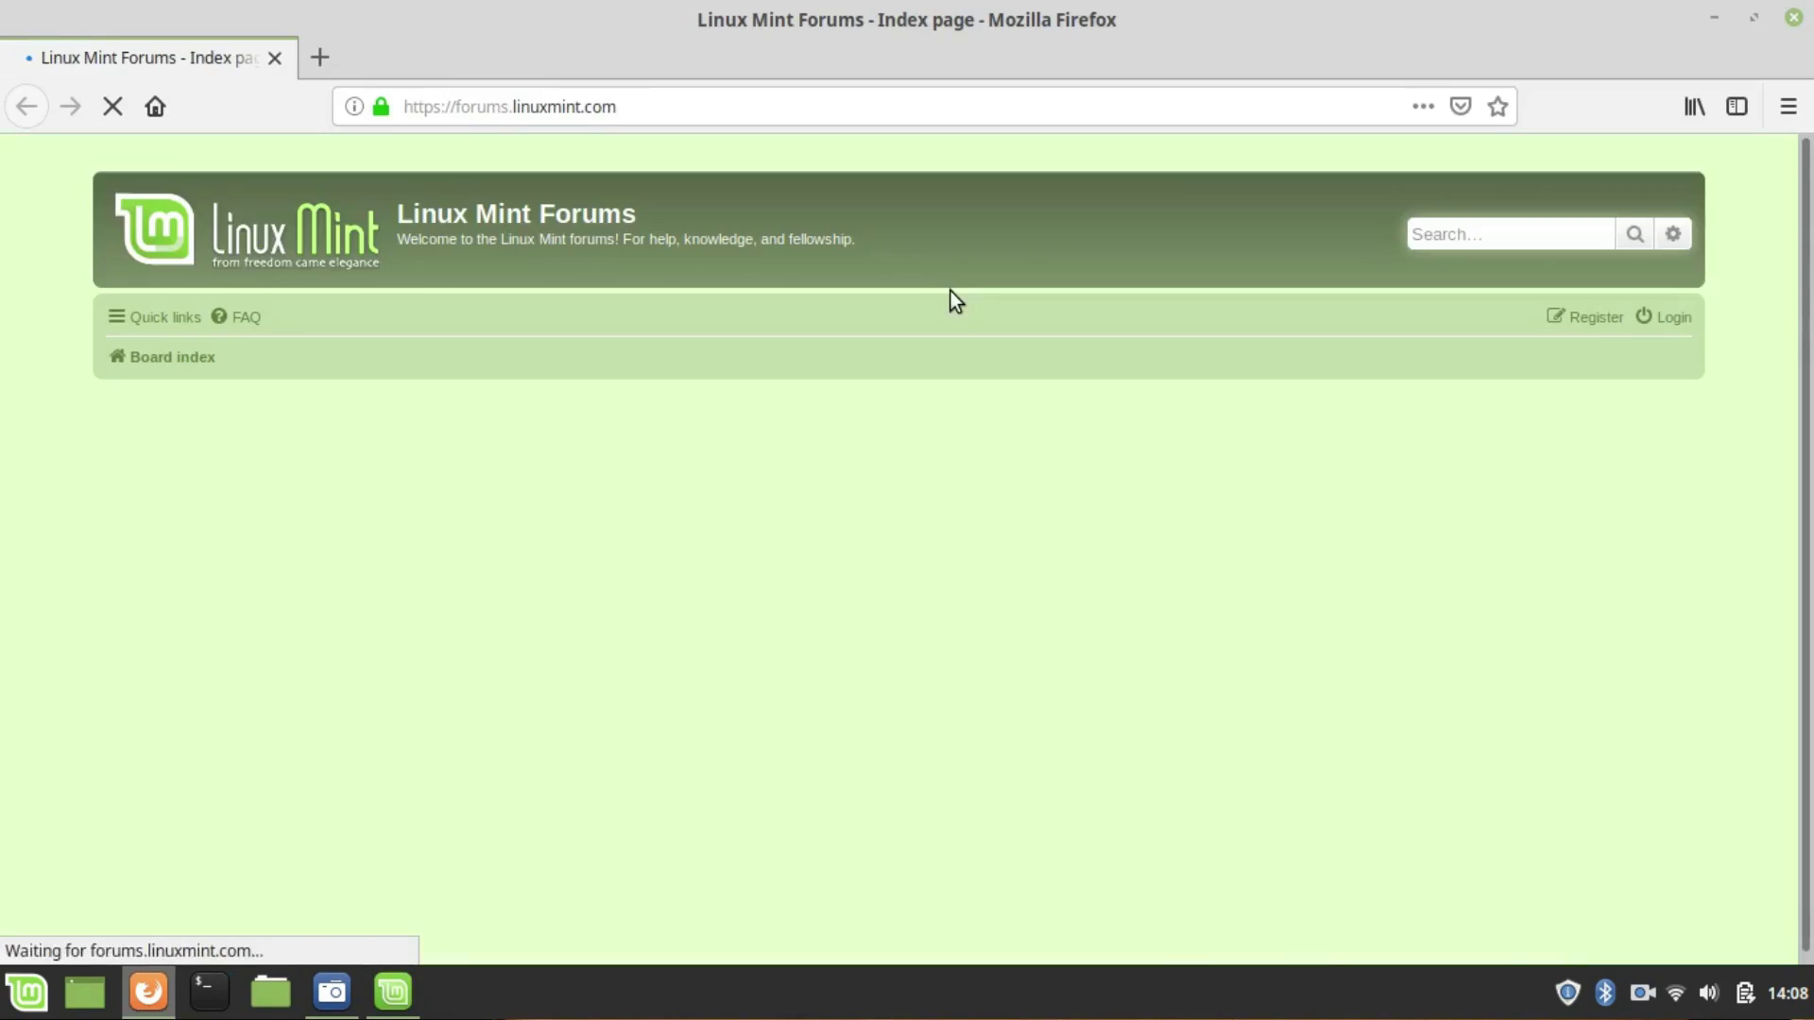
scroll(898, 374, down, 3)
scroll(898, 374, down, 3)
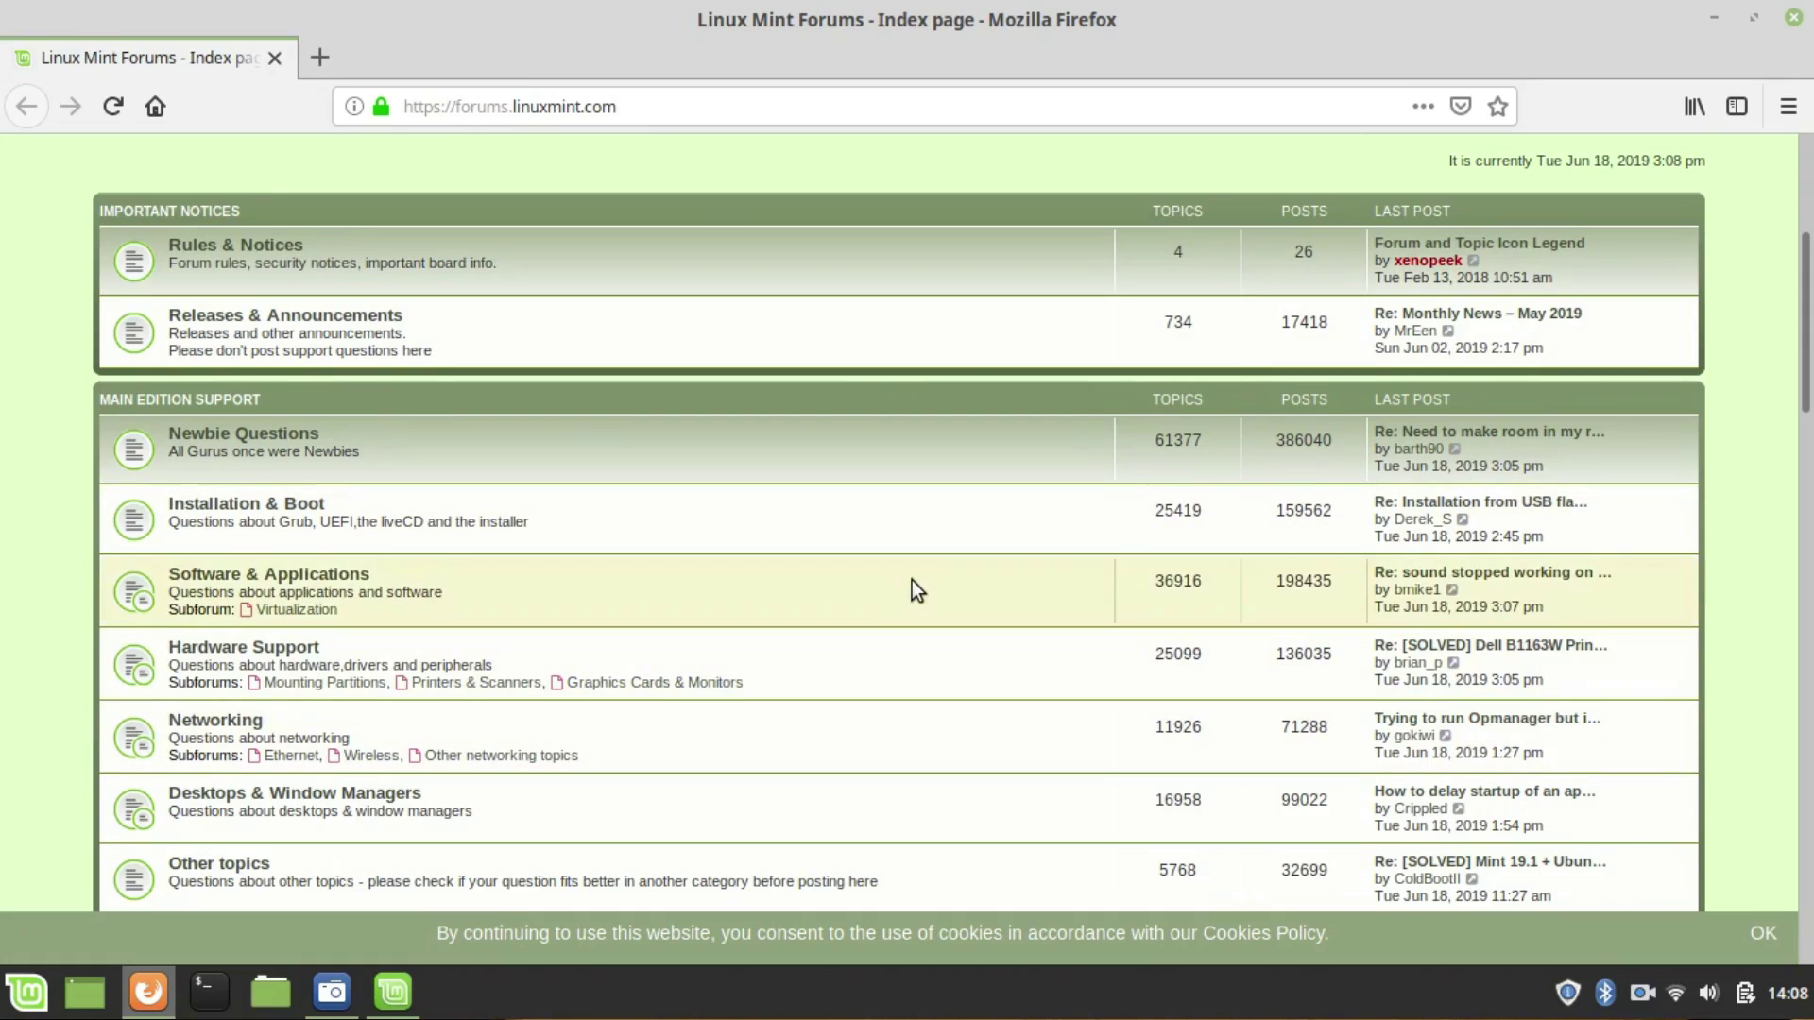
scroll(914, 587, down, 1)
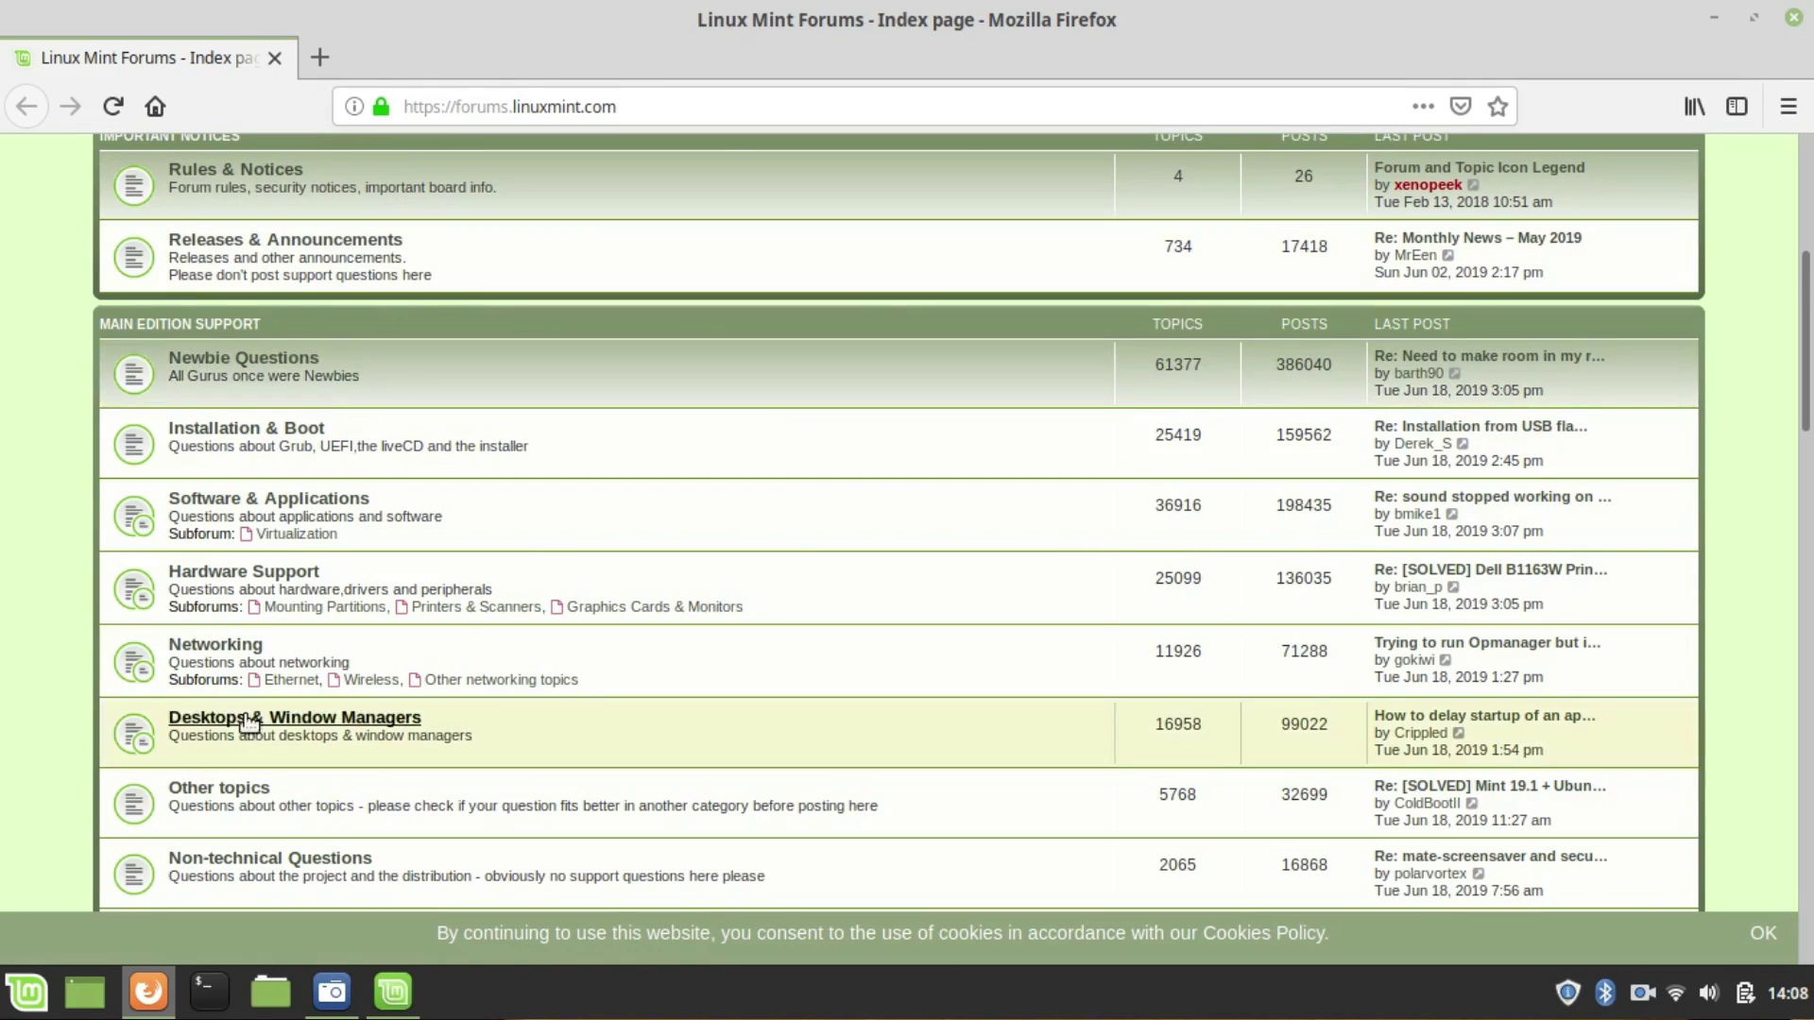
scroll(1061, 580, up, 4)
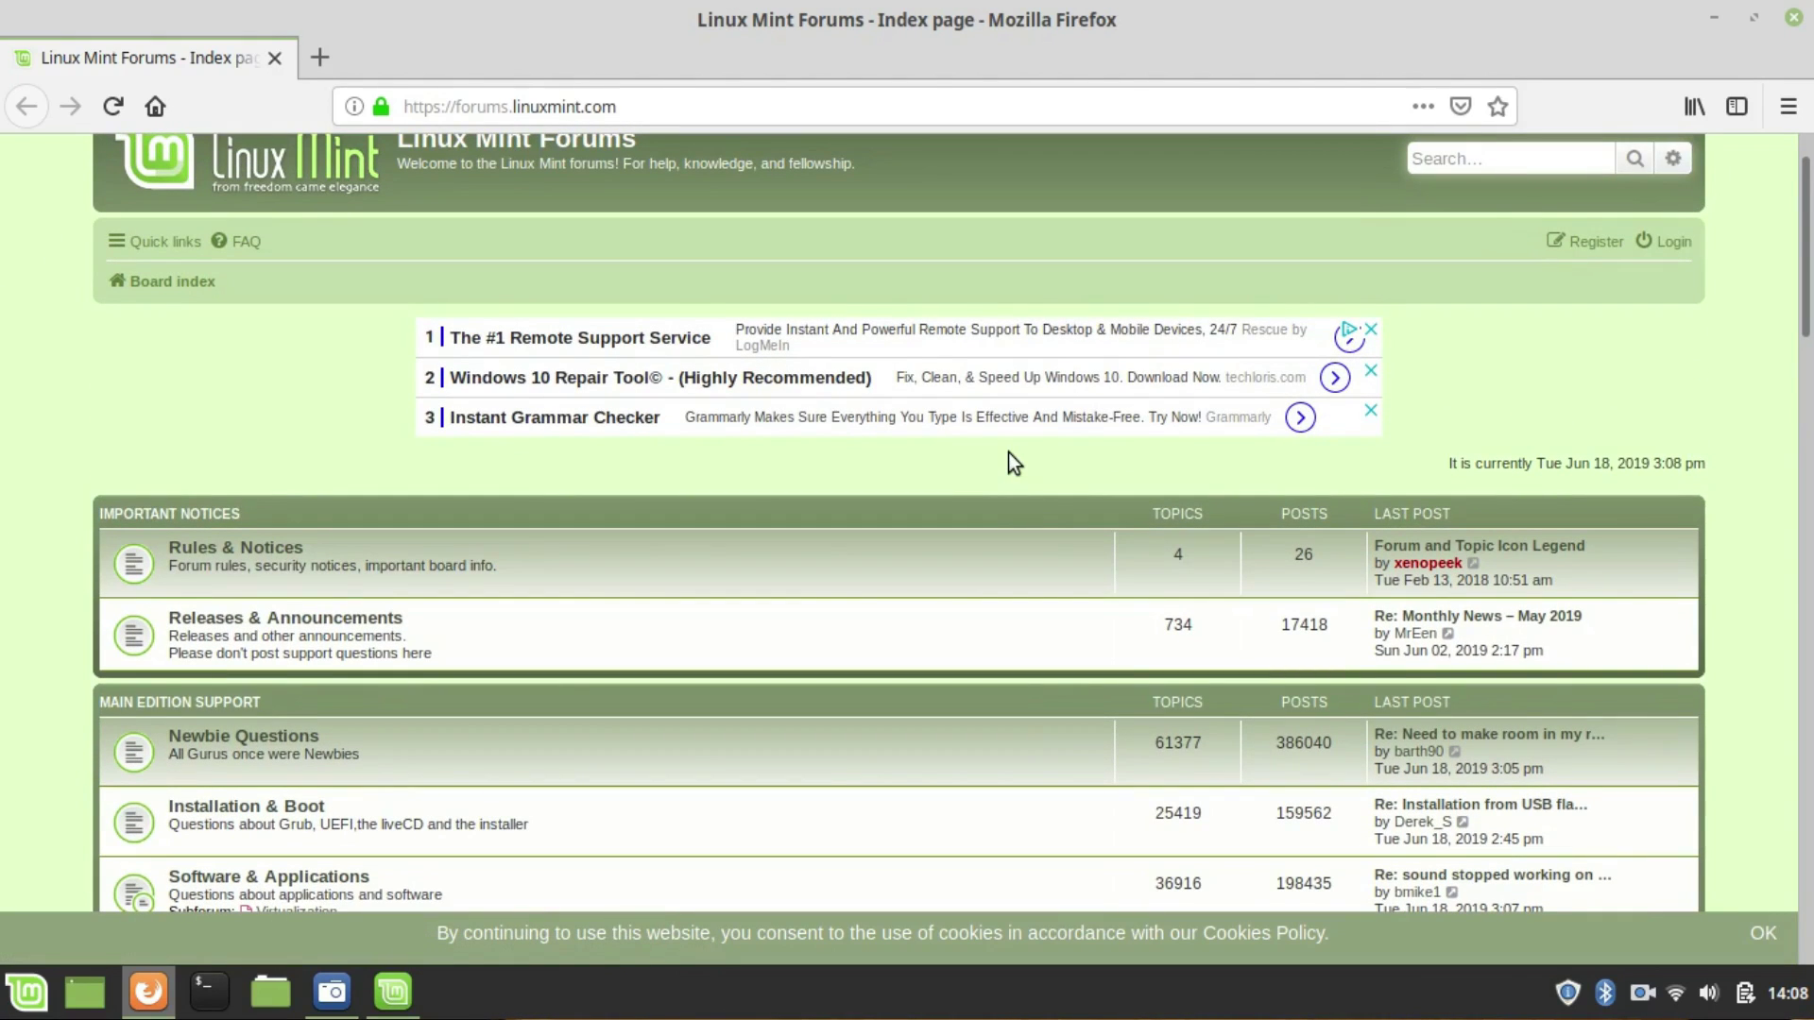
scroll(1007, 452, down, 2)
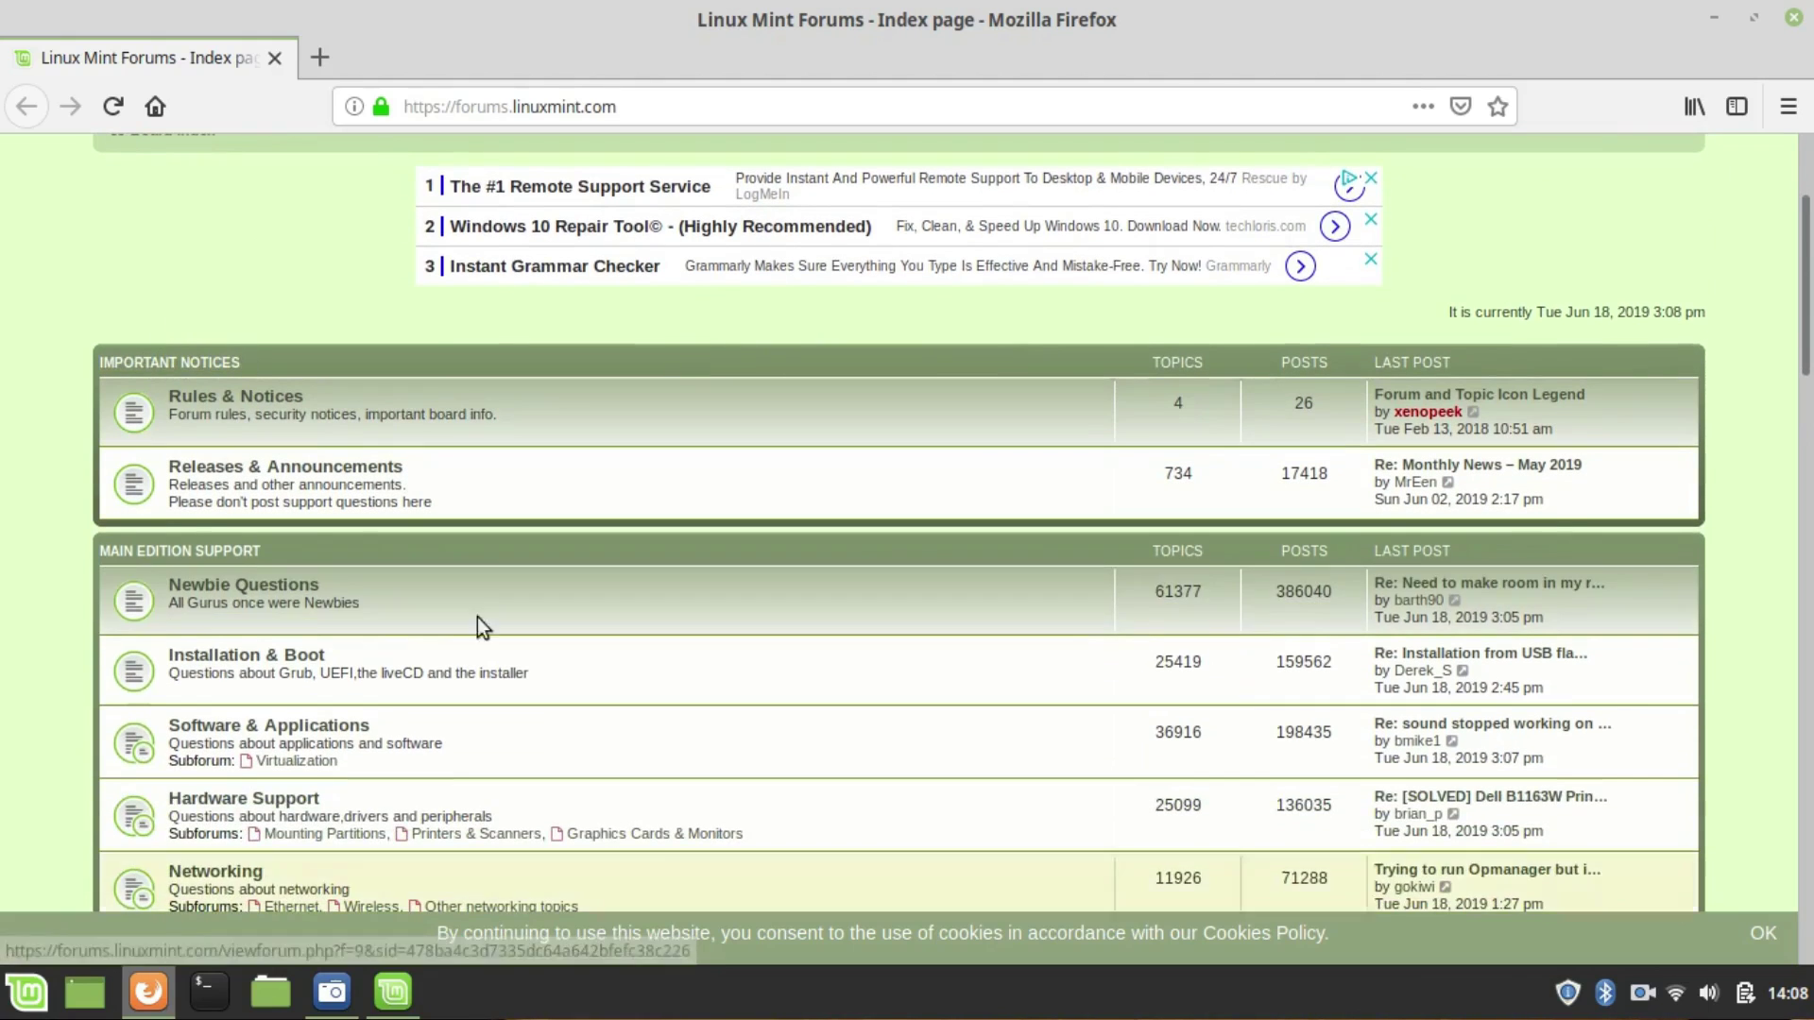
scroll(479, 604, down, 3)
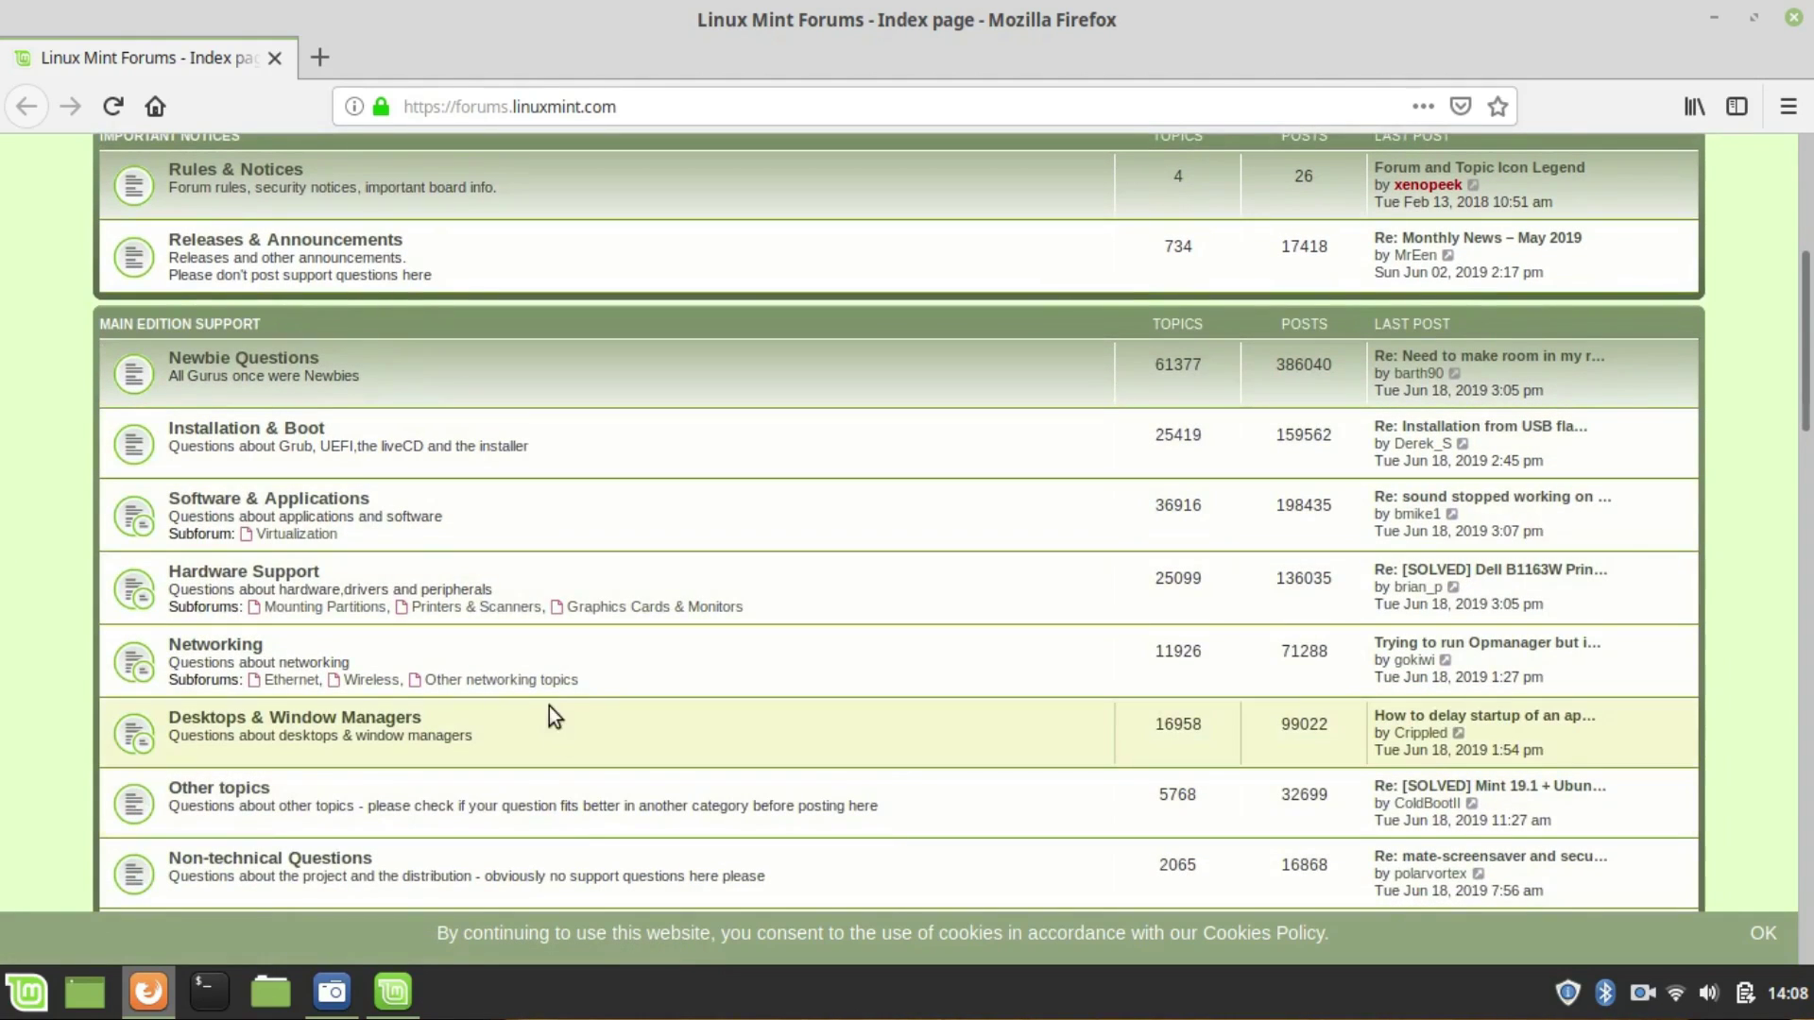
- Open the Hardware Support forum, look over its subforums and close the browser
click(295, 572)
scroll(502, 520, down, 2)
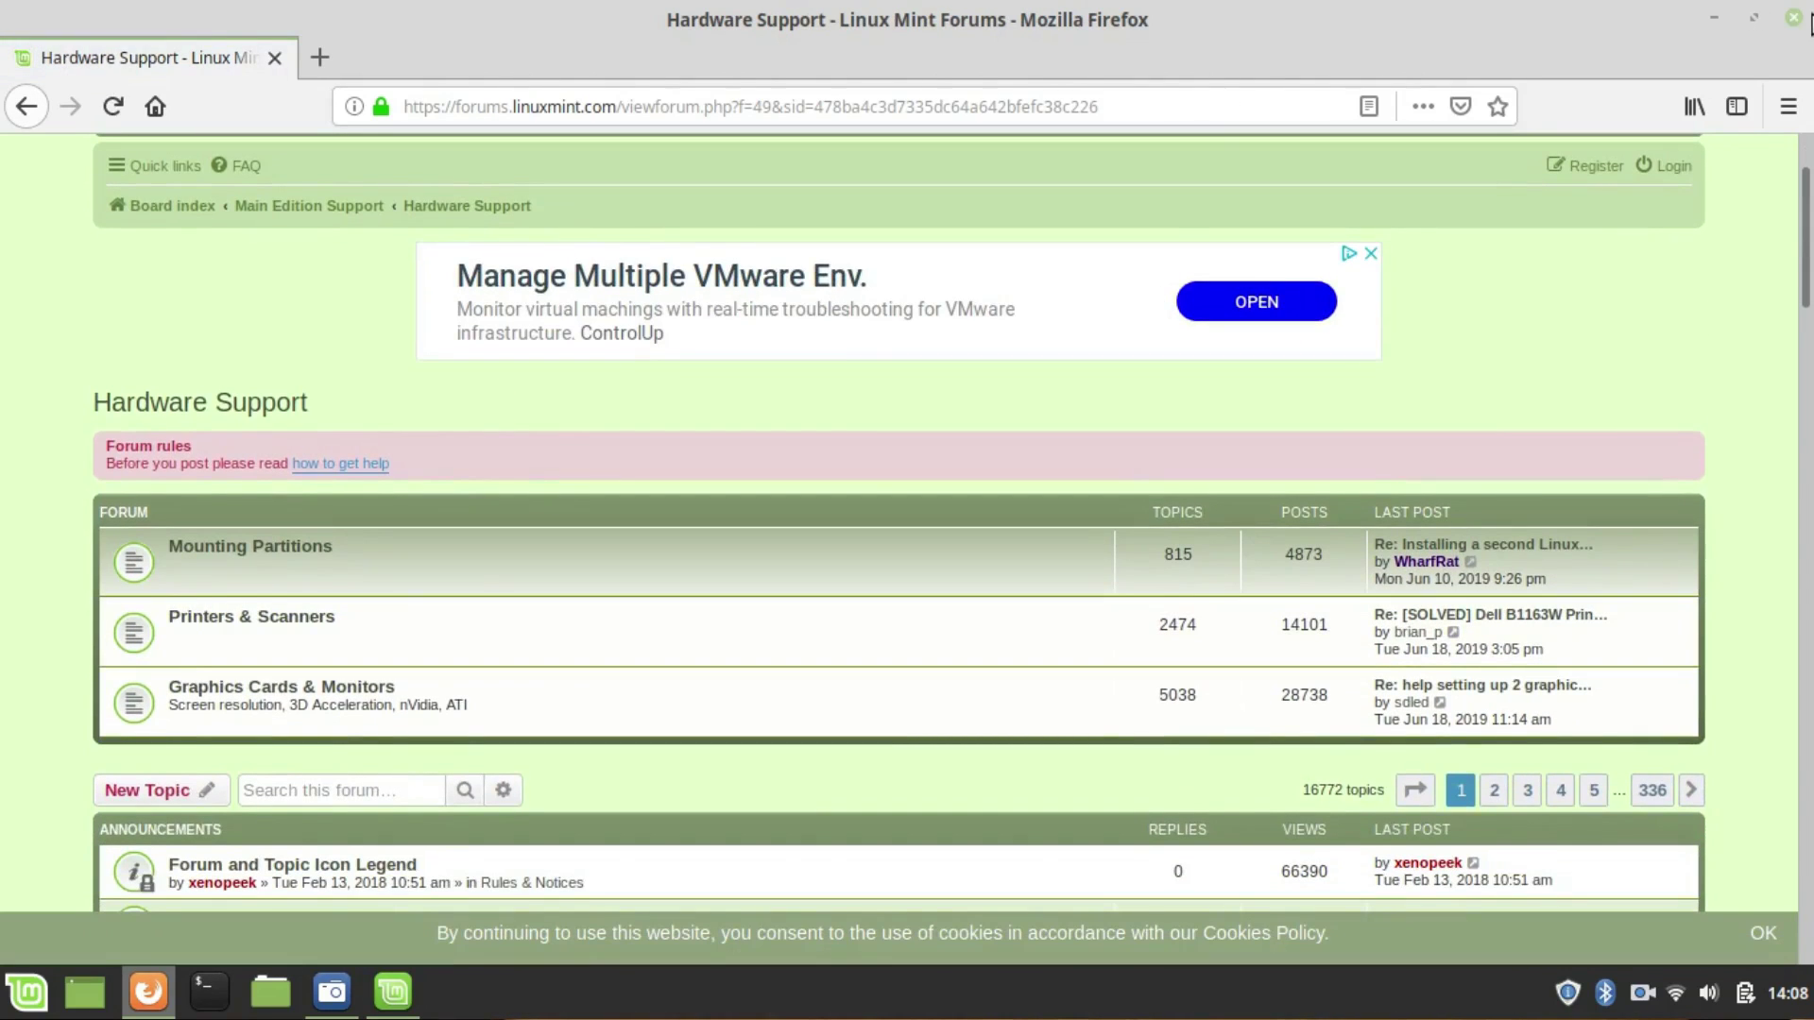
click(1790, 16)
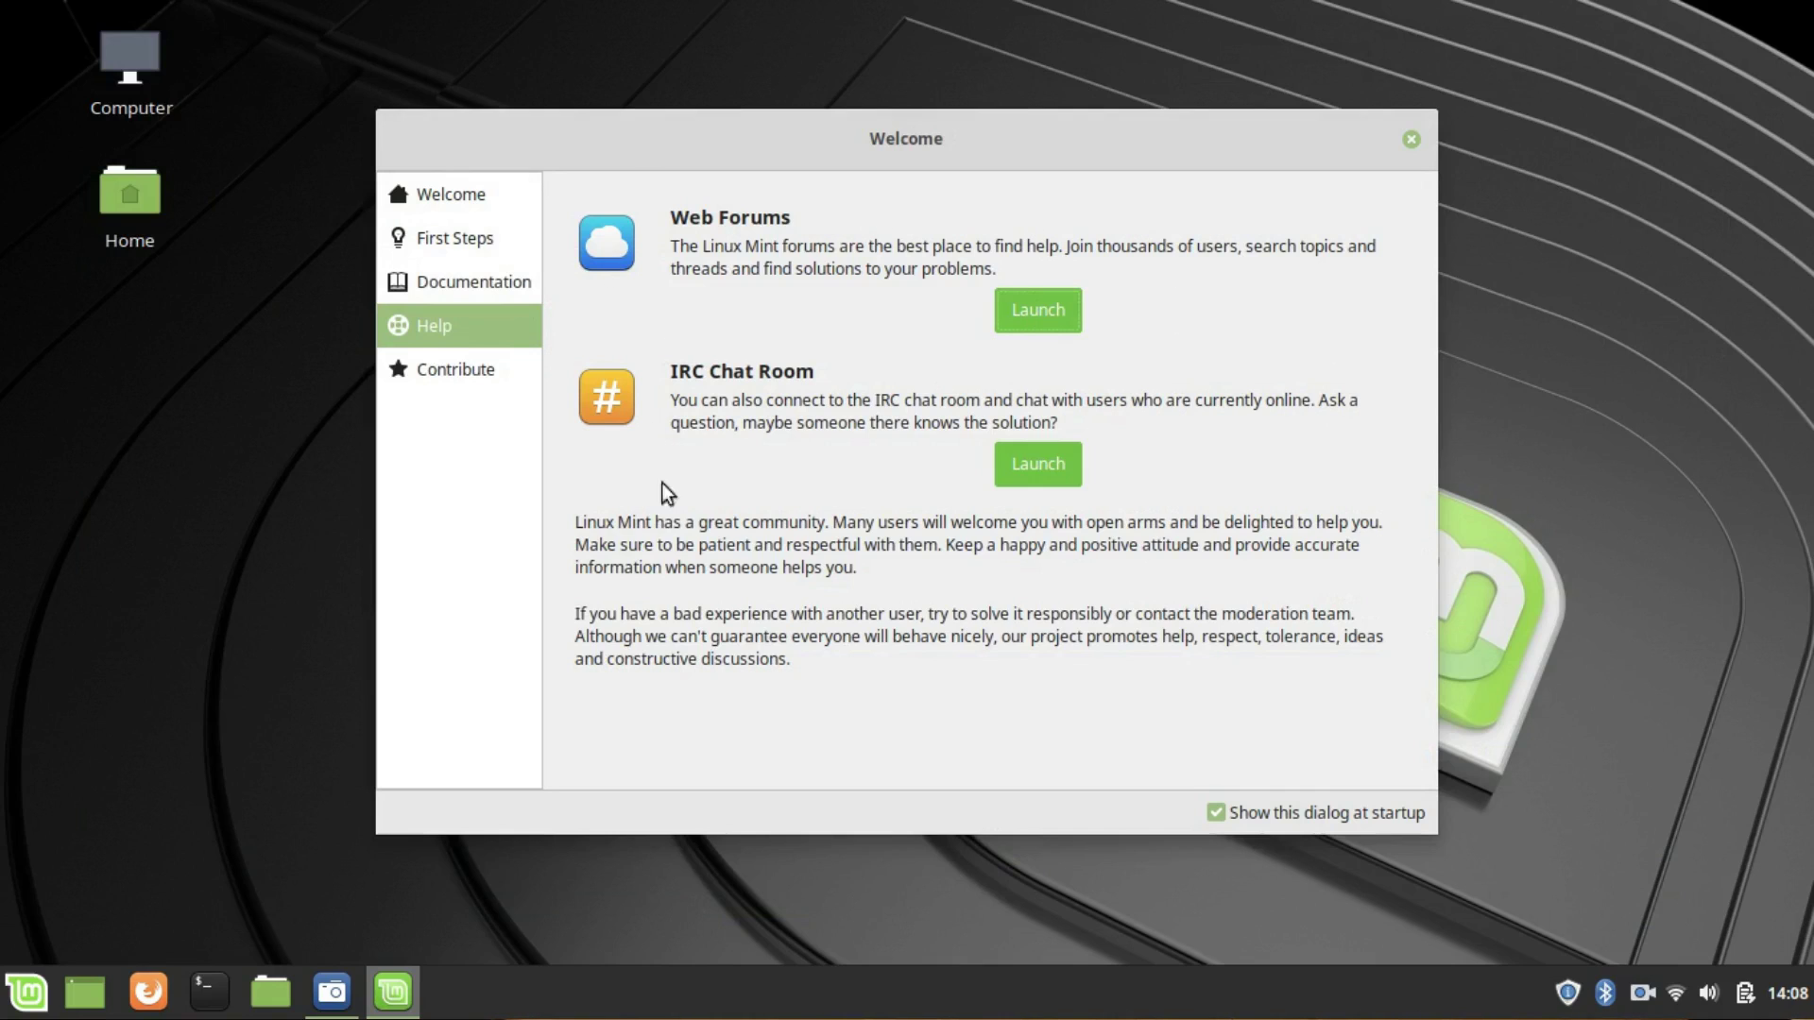
- Launch the IRC Chat Room, view the #linuxmint-help channel in HexChat and quit HexChat
click(1005, 474)
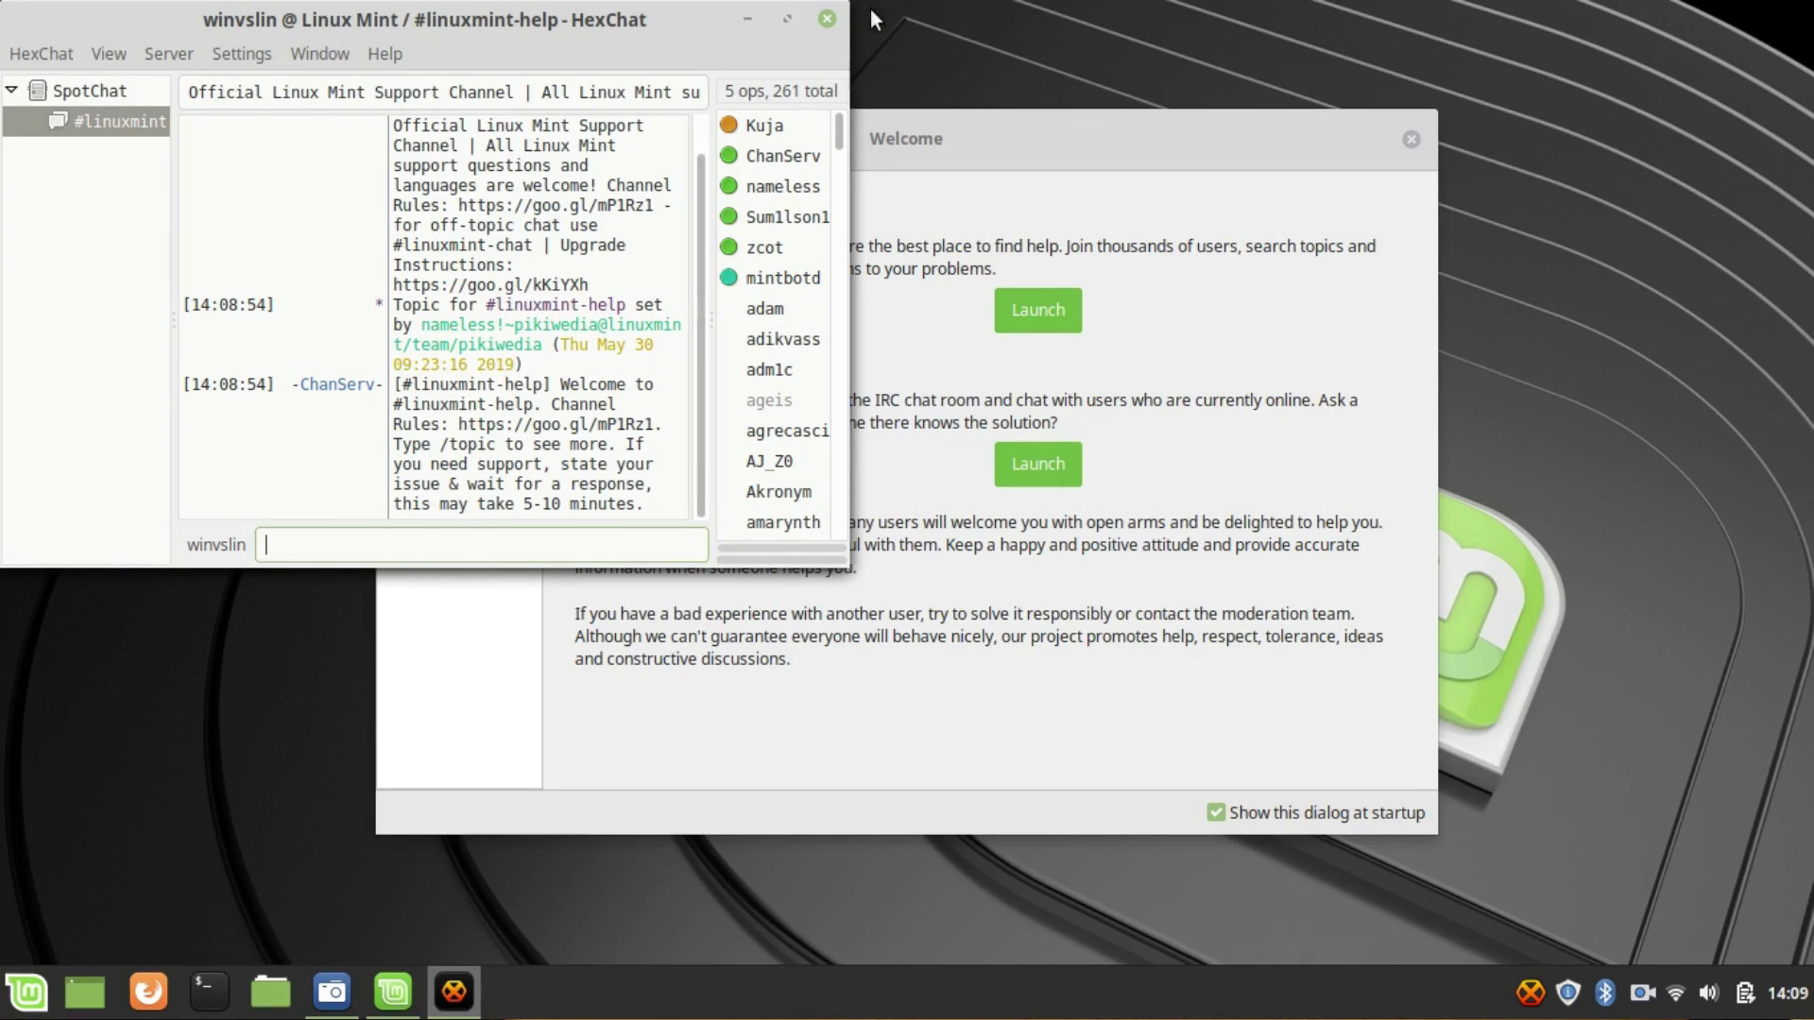
click(827, 20)
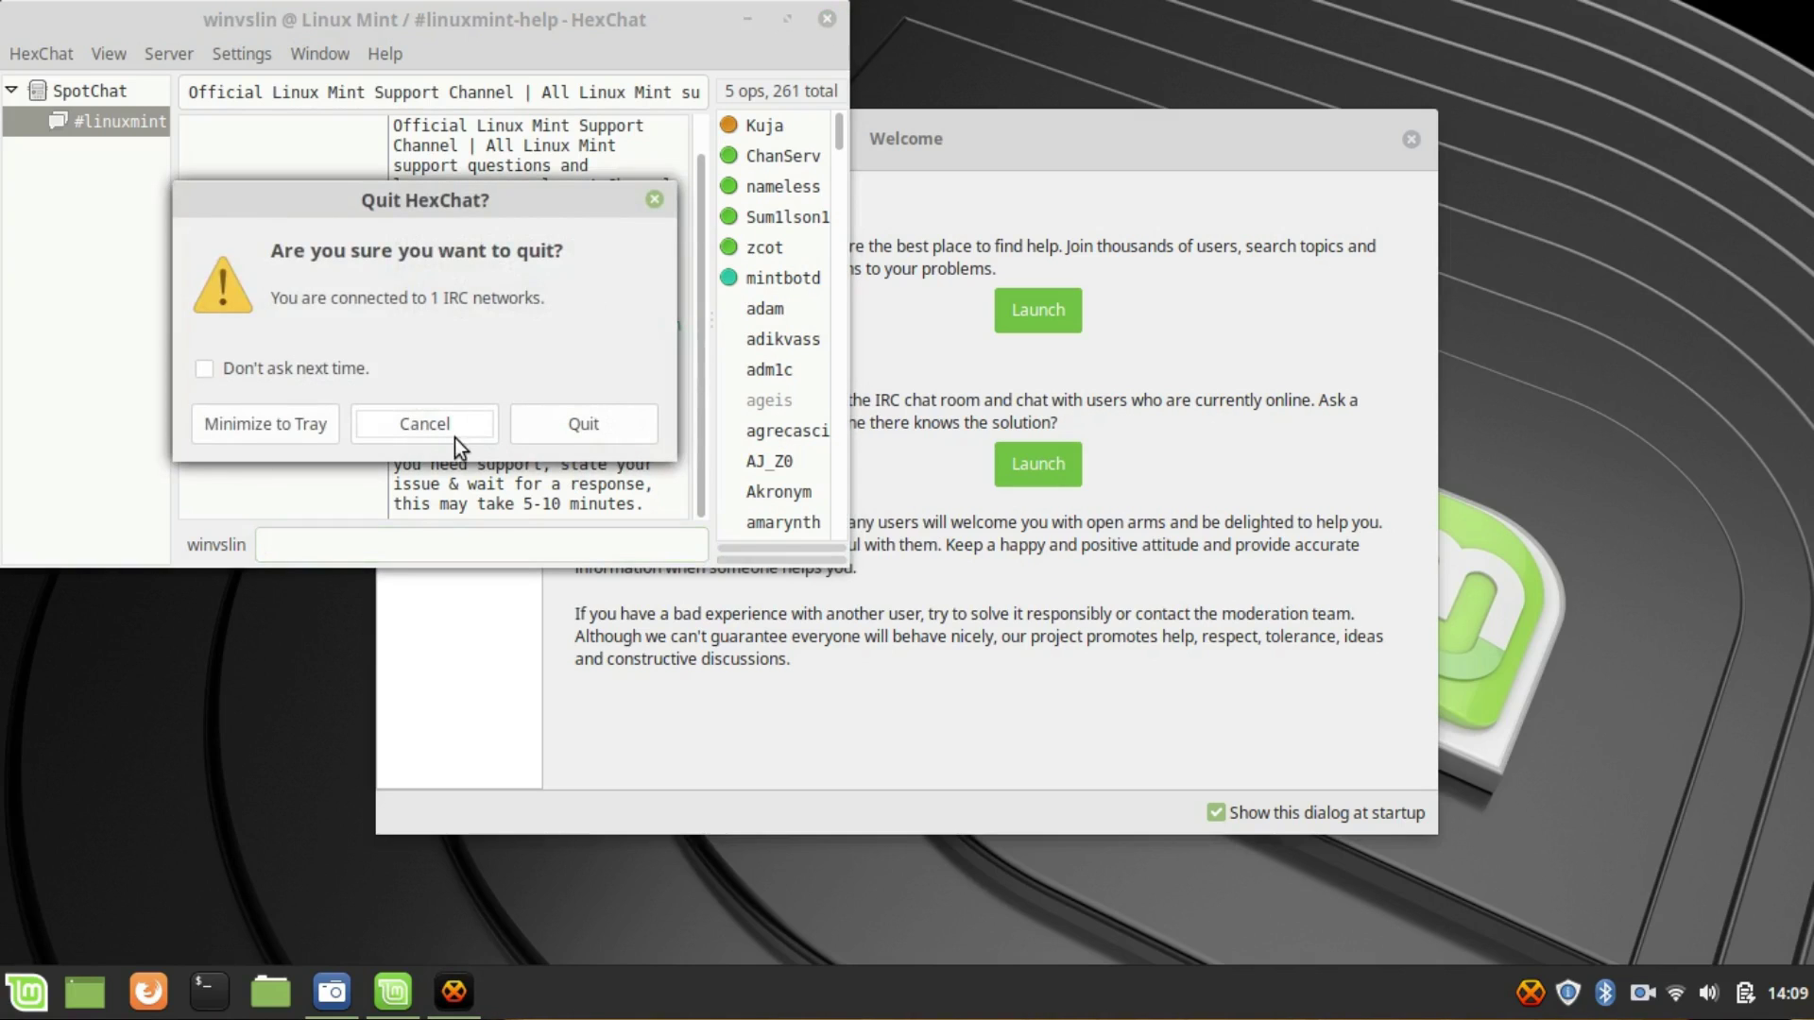
click(547, 421)
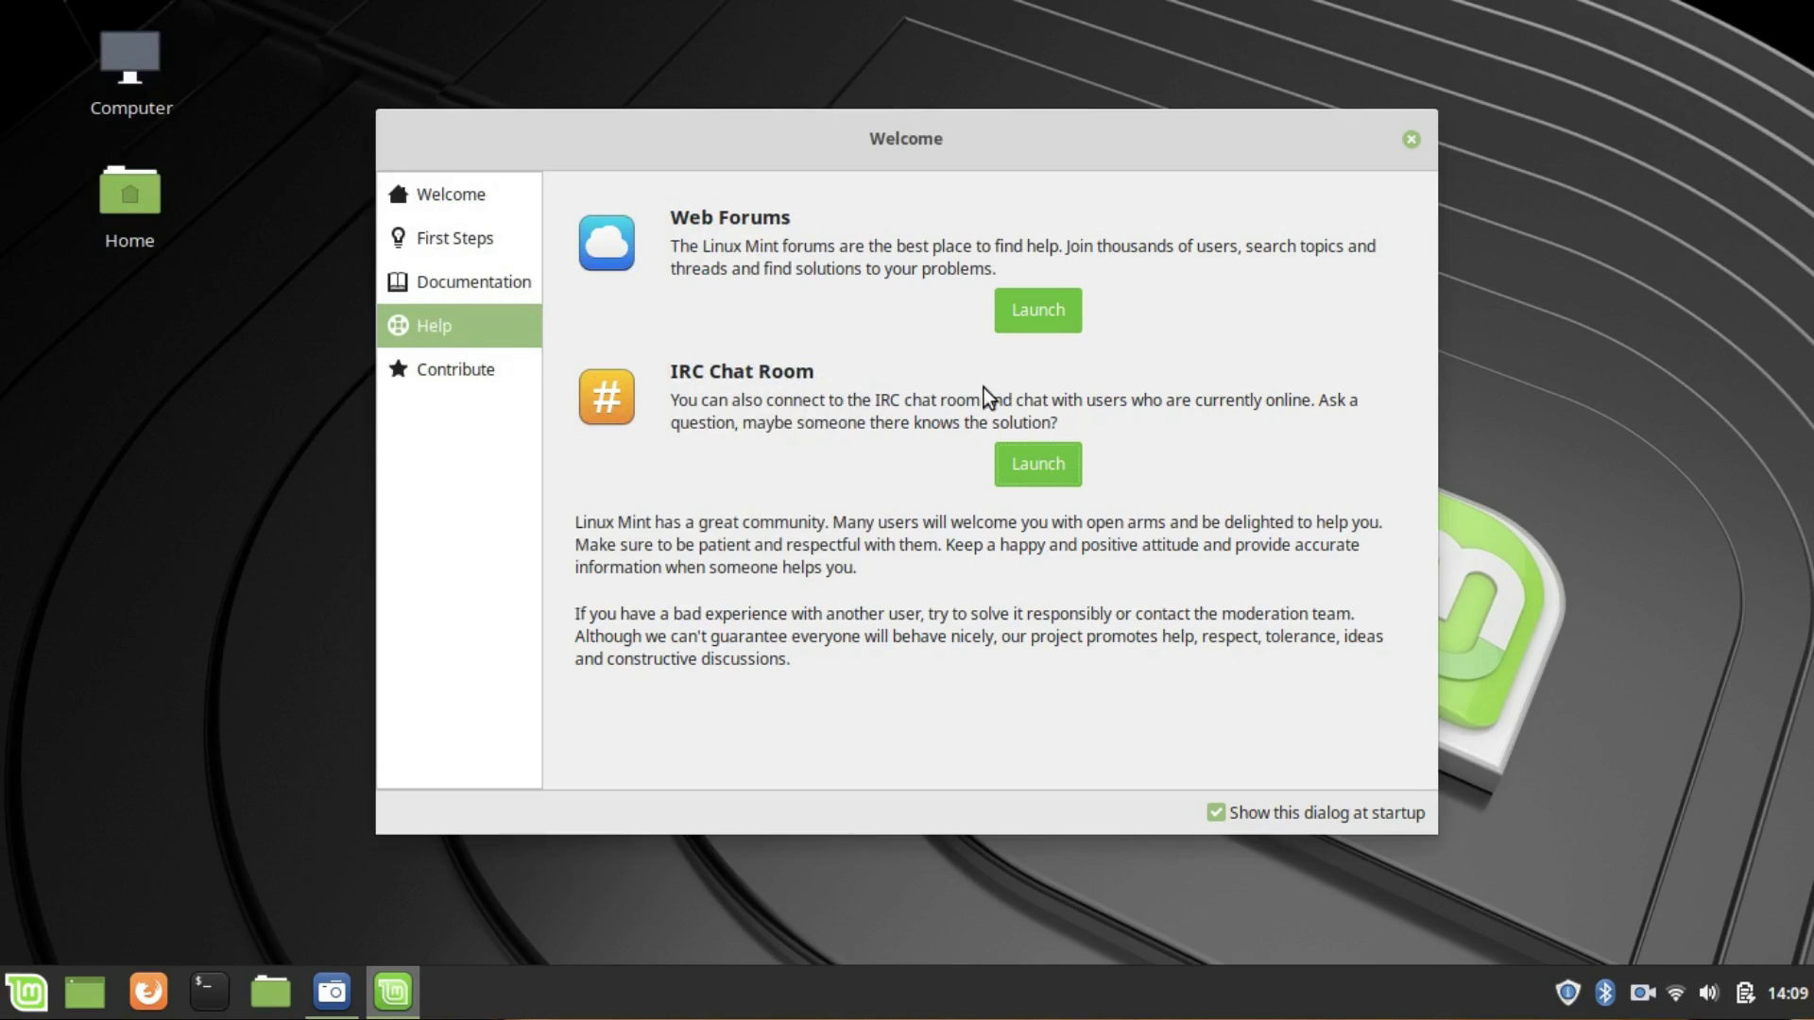
- View the Contribute information and close the Welcome window
click(457, 383)
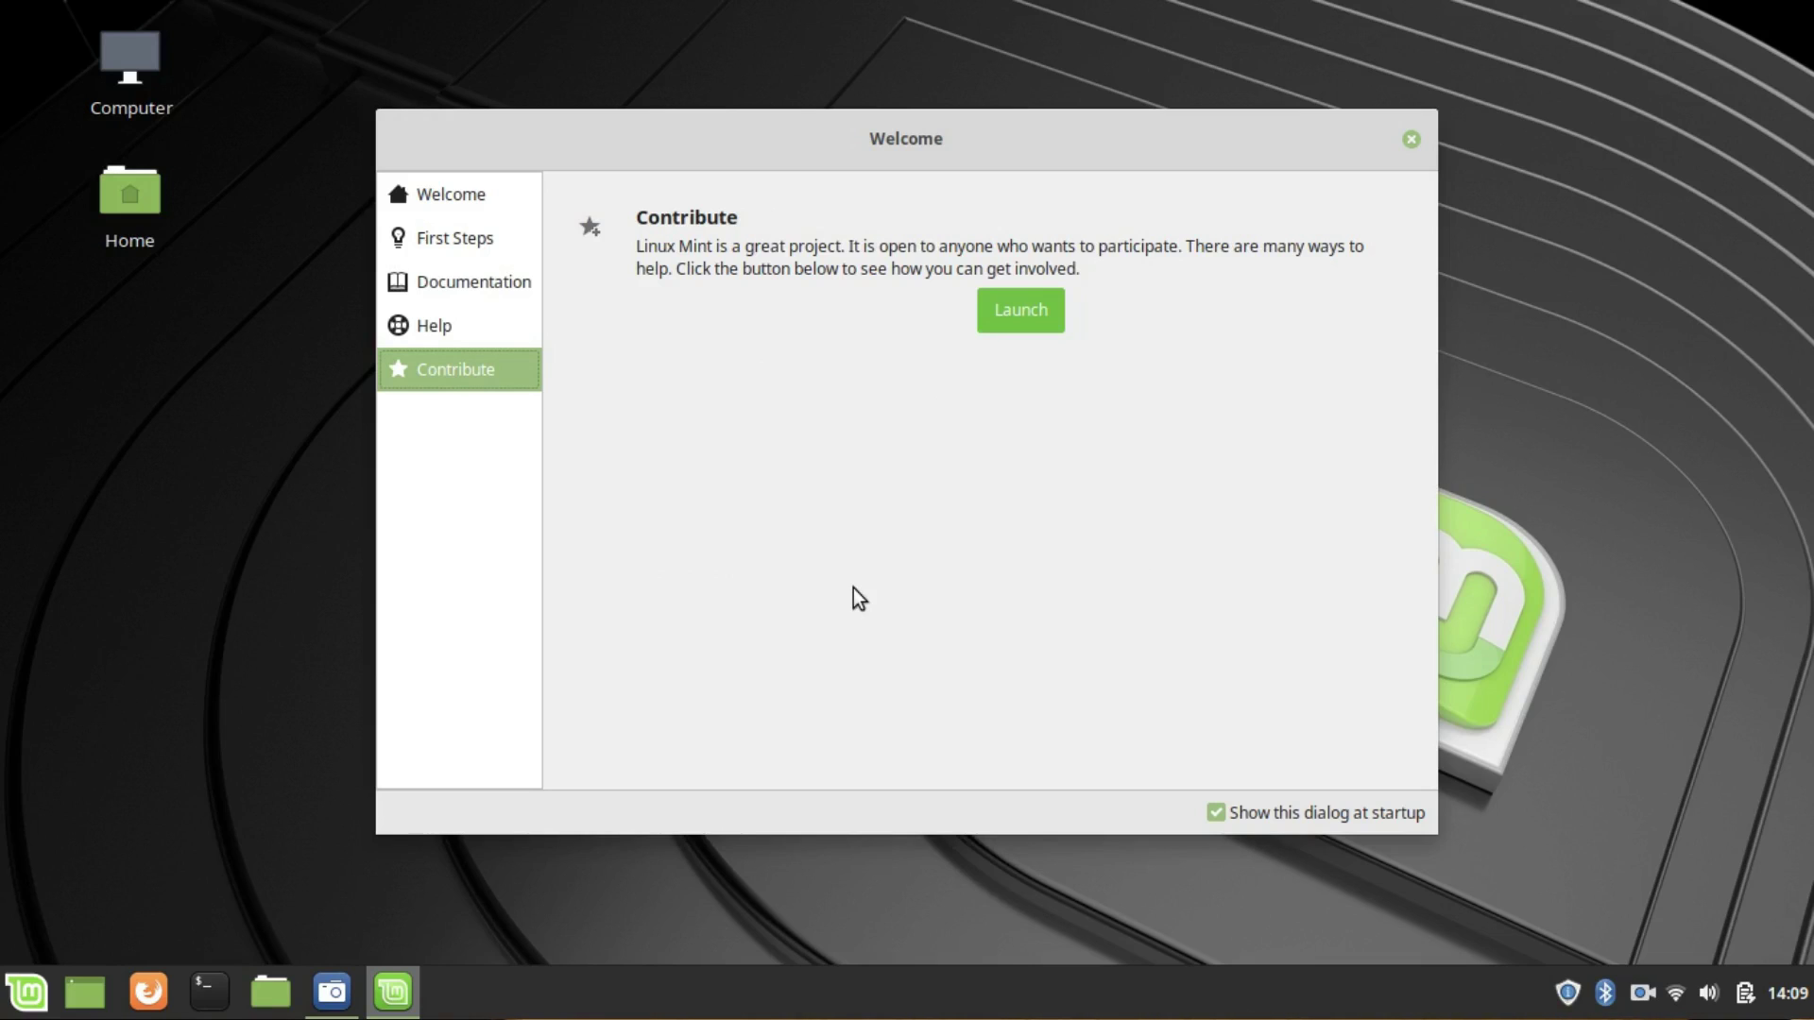
click(1411, 142)
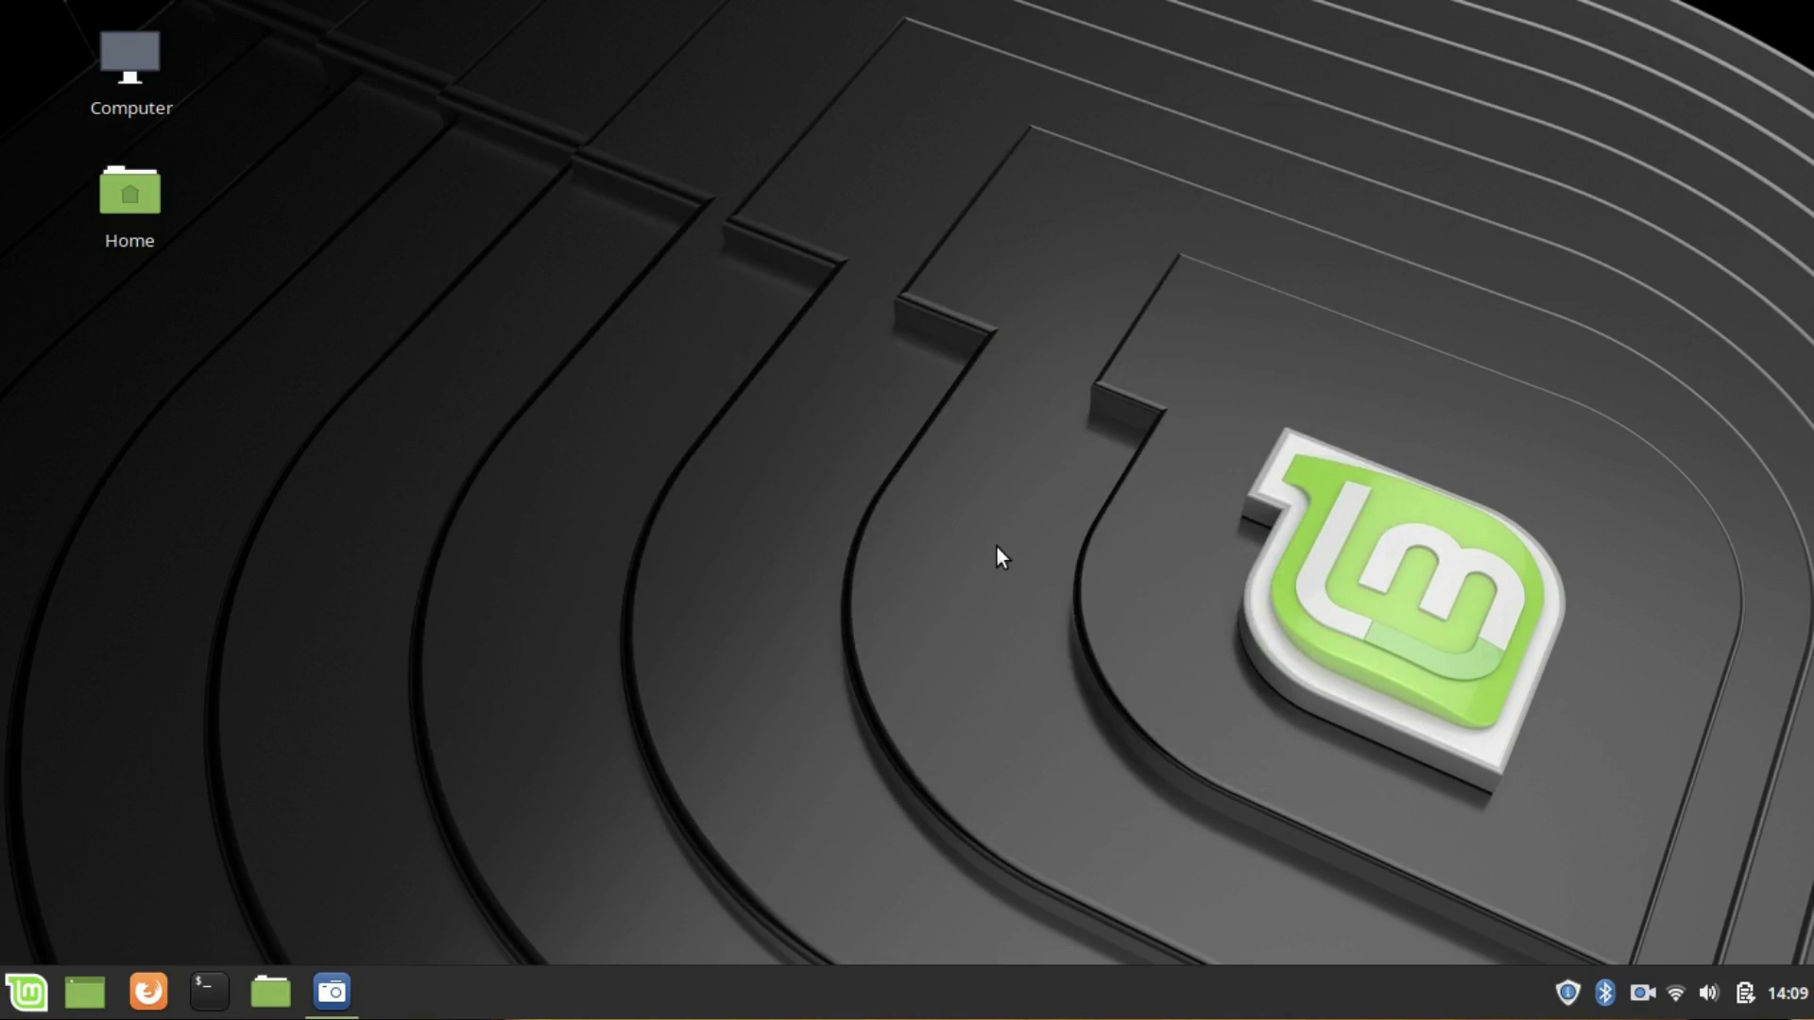